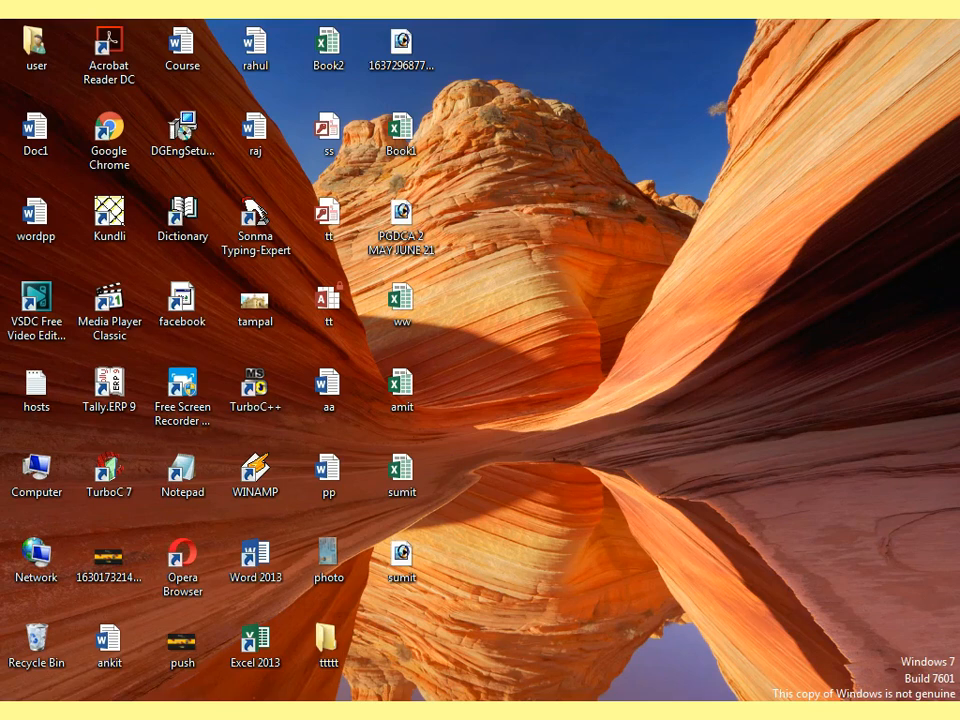
Step: Switch to the open Excel workbook at the blank Sheet3 and view the available cell insertion options
{"action": "key", "text": "alt+Tab"}
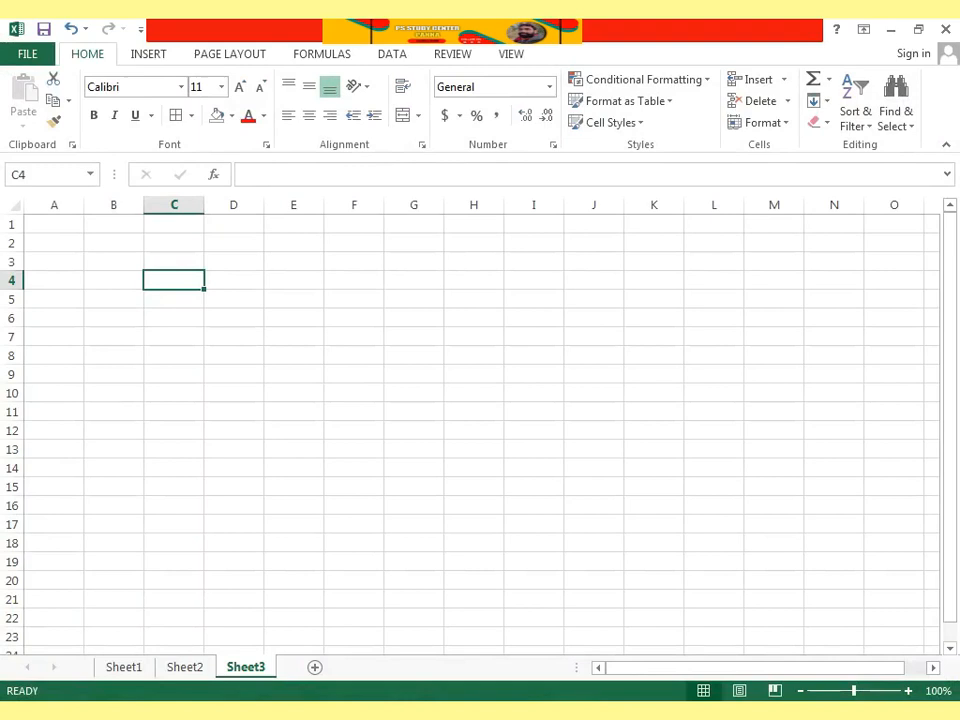
{"action": "scroll", "coordinate": [470, 430], "scroll_direction": "down", "scroll_amount": 2}
{"action": "scroll", "coordinate": [470, 430], "scroll_direction": "up", "scroll_amount": 2}
{"action": "left_click", "coordinate": [784, 79]}
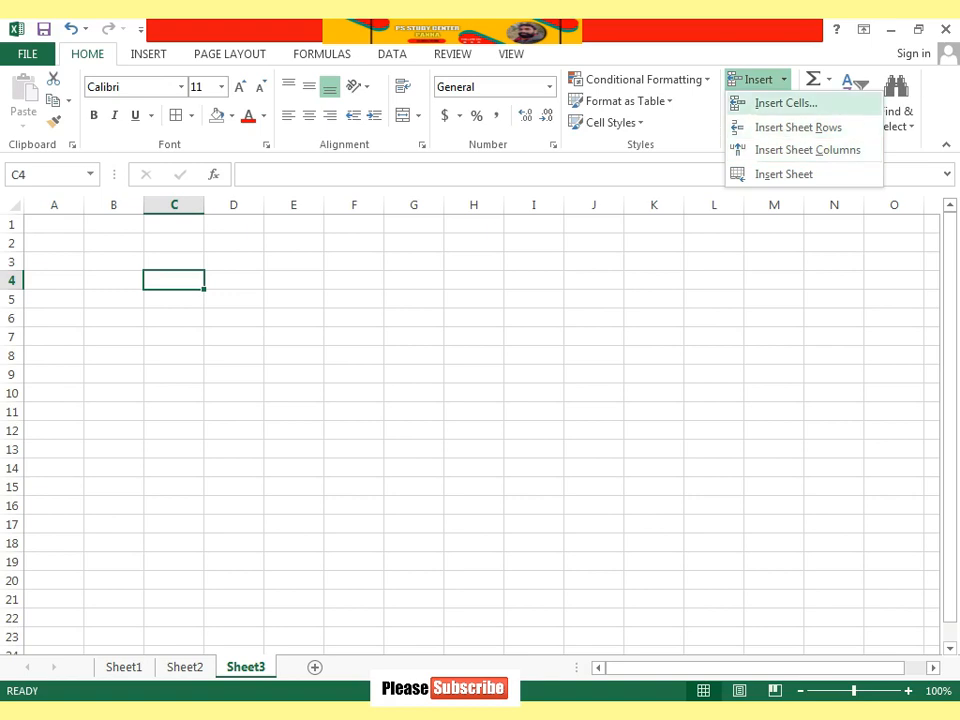
{"action": "key", "text": "Escape"}
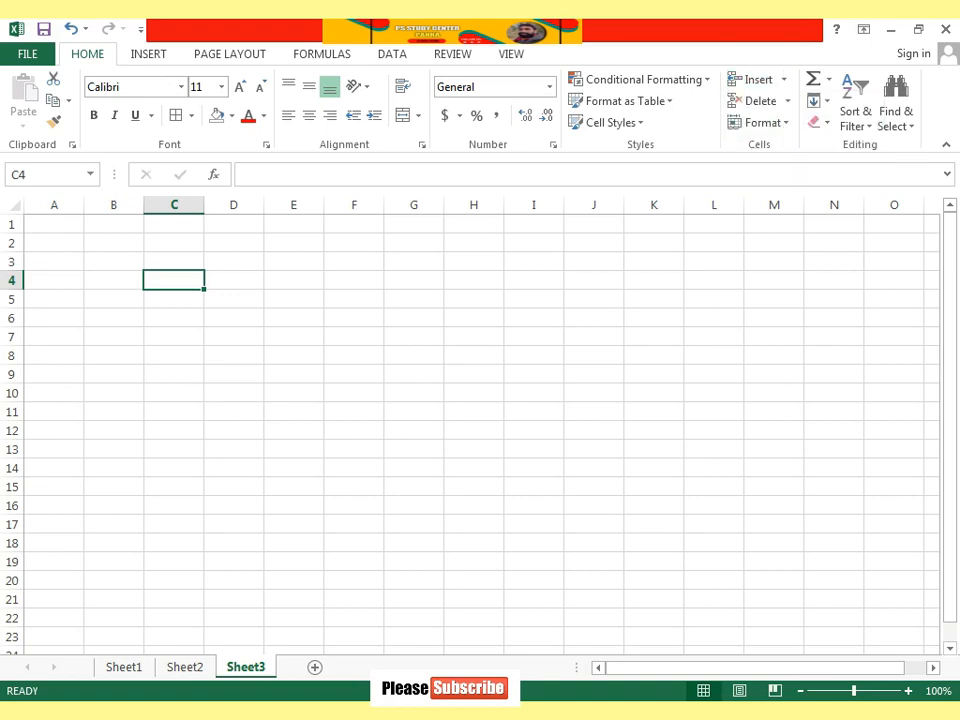
Step: Enter the numbers 1, 2, 3 and 4 down cells D4 to D7
{"action": "key", "text": "Right"}
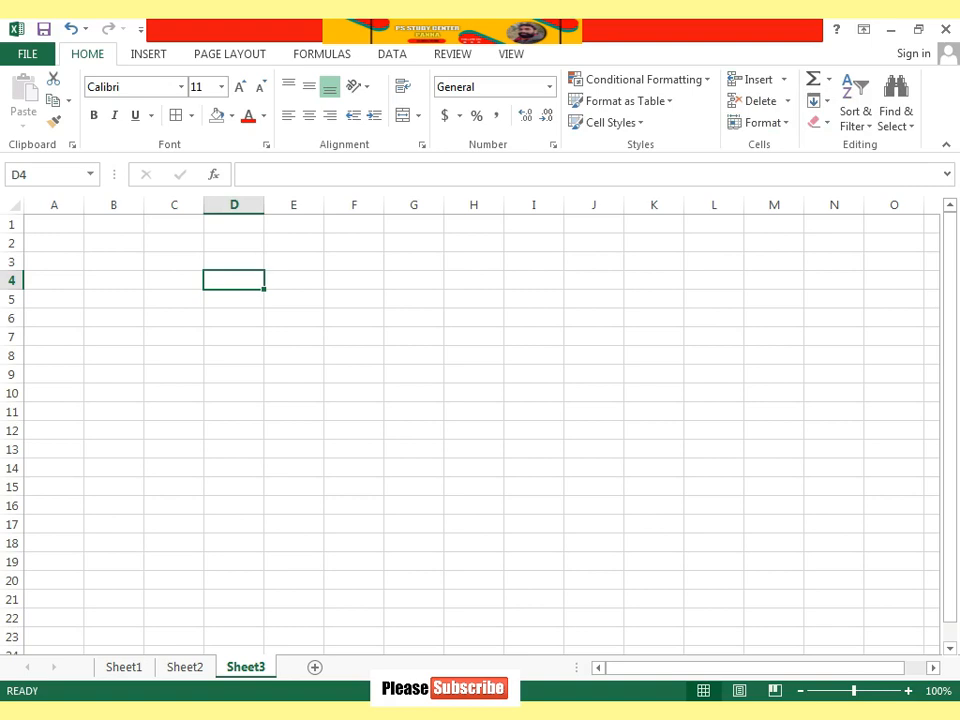
{"action": "type", "text": "1"}
{"action": "key", "text": "Return"}
{"action": "type", "text": "2"}
{"action": "key", "text": "Return"}
{"action": "type", "text": "4"}
{"action": "key", "text": "BackSpace"}
{"action": "type", "text": "3"}
{"action": "key", "text": "Return"}
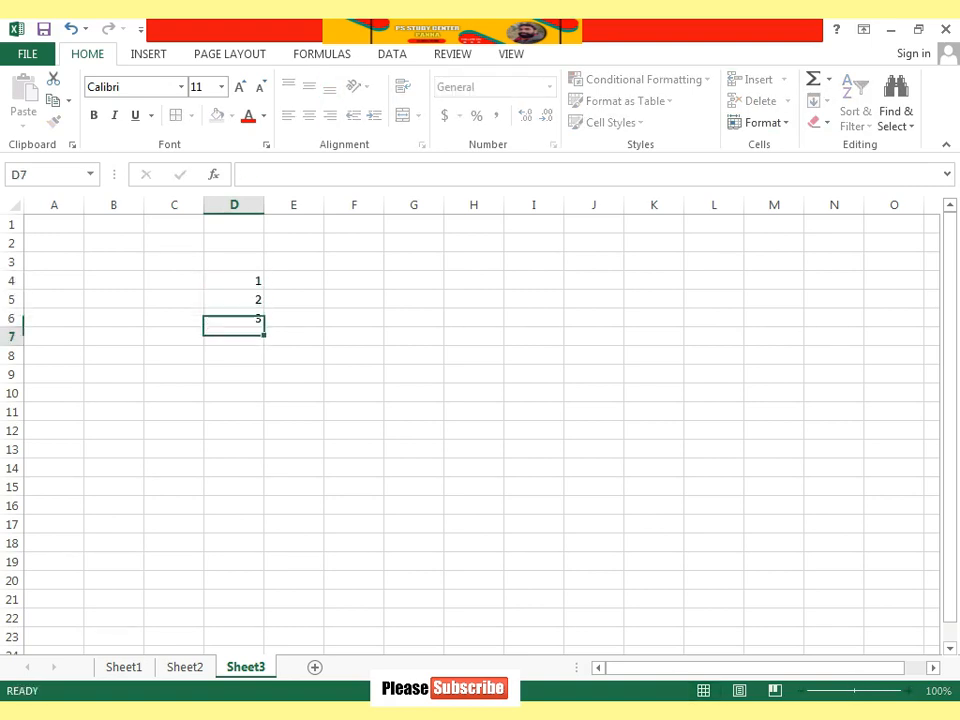
{"action": "type", "text": "4"}
{"action": "key", "text": "Return"}
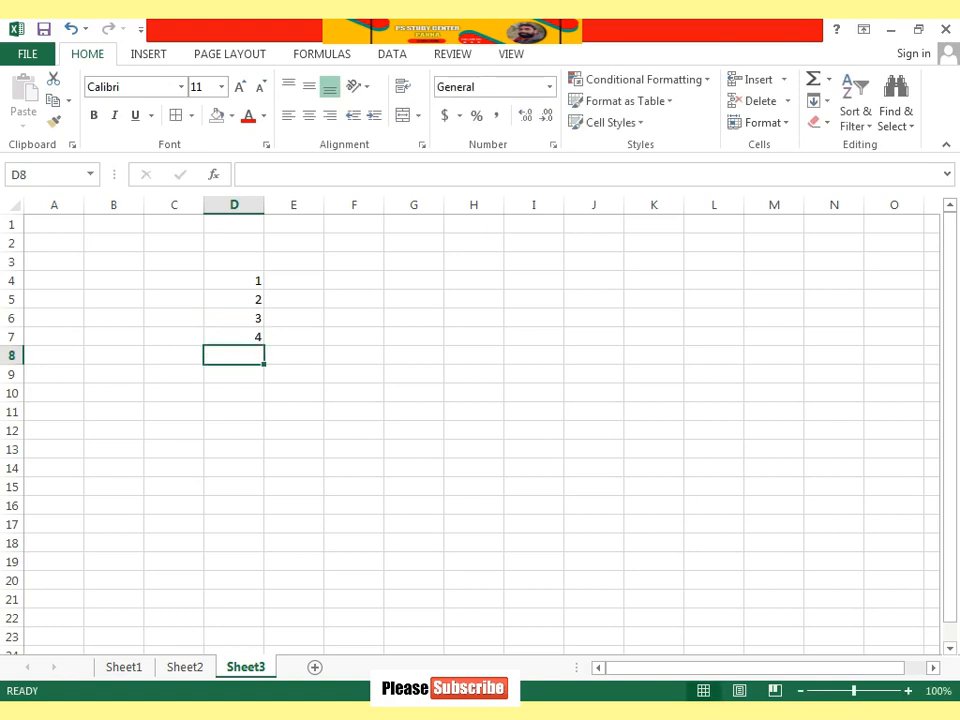
Step: Insert an entire row above the number 3 in cell D6
{"action": "left_click", "coordinate": [174, 318]}
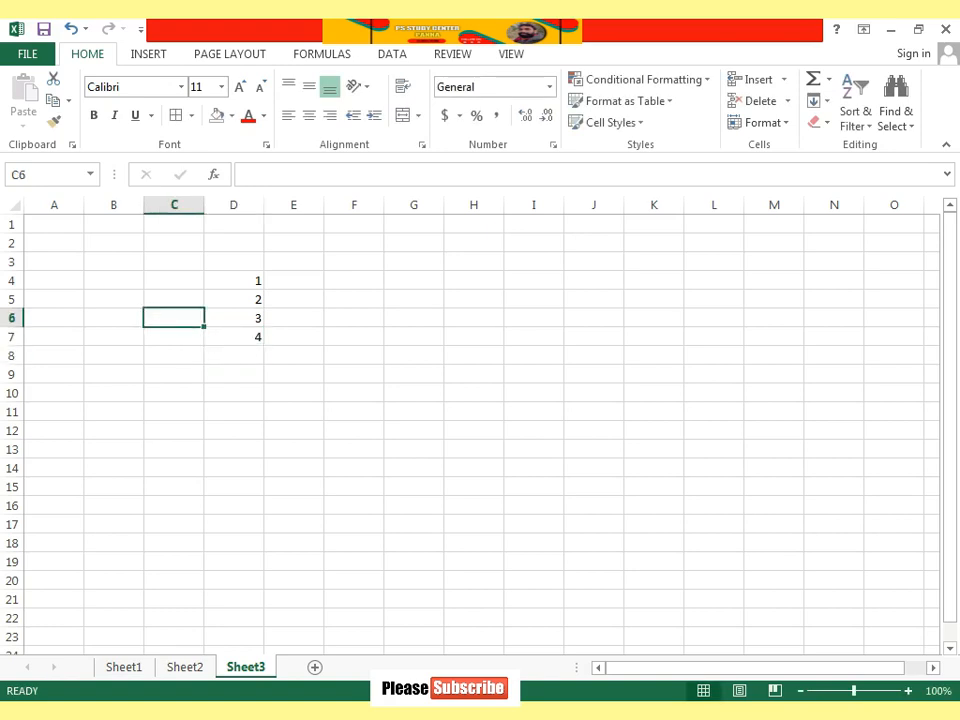
{"action": "left_click", "coordinate": [234, 318]}
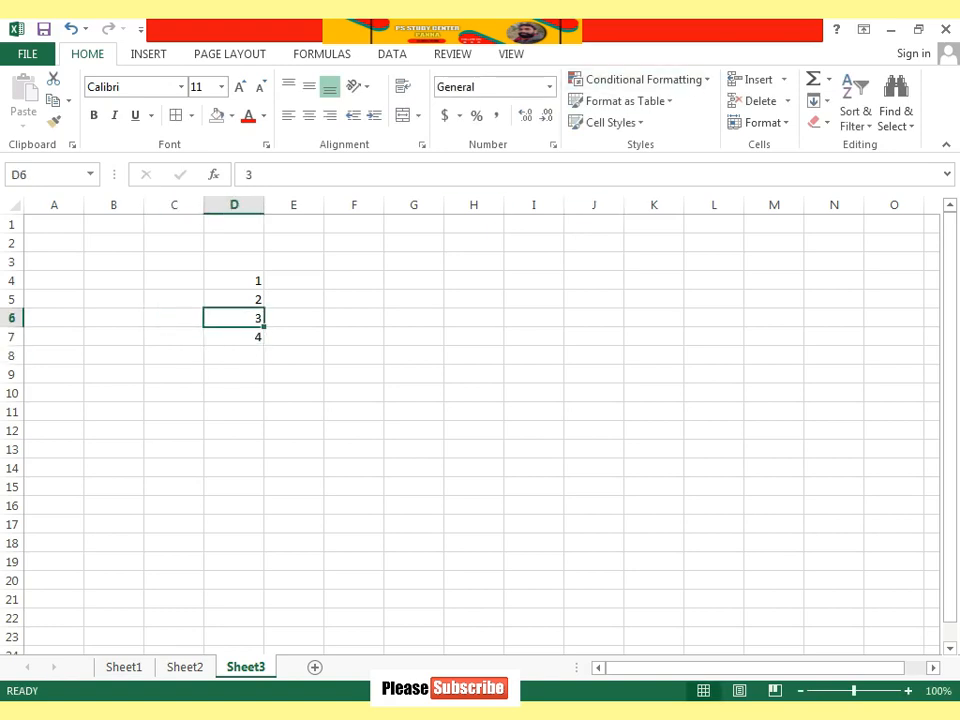
{"action": "left_click", "coordinate": [784, 79]}
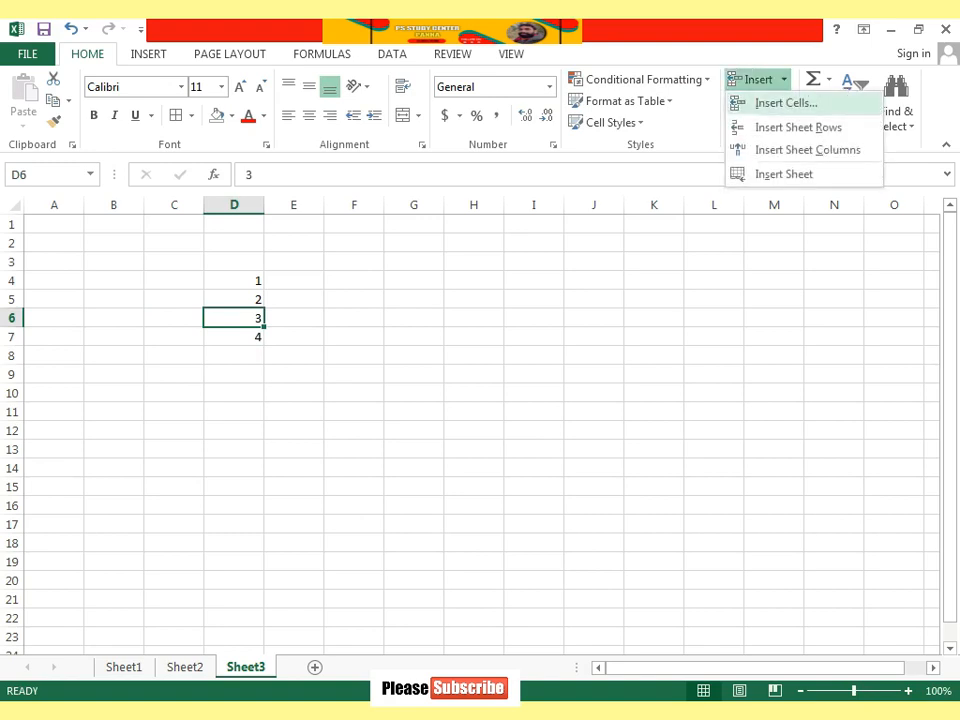
{"action": "left_click", "coordinate": [785, 103]}
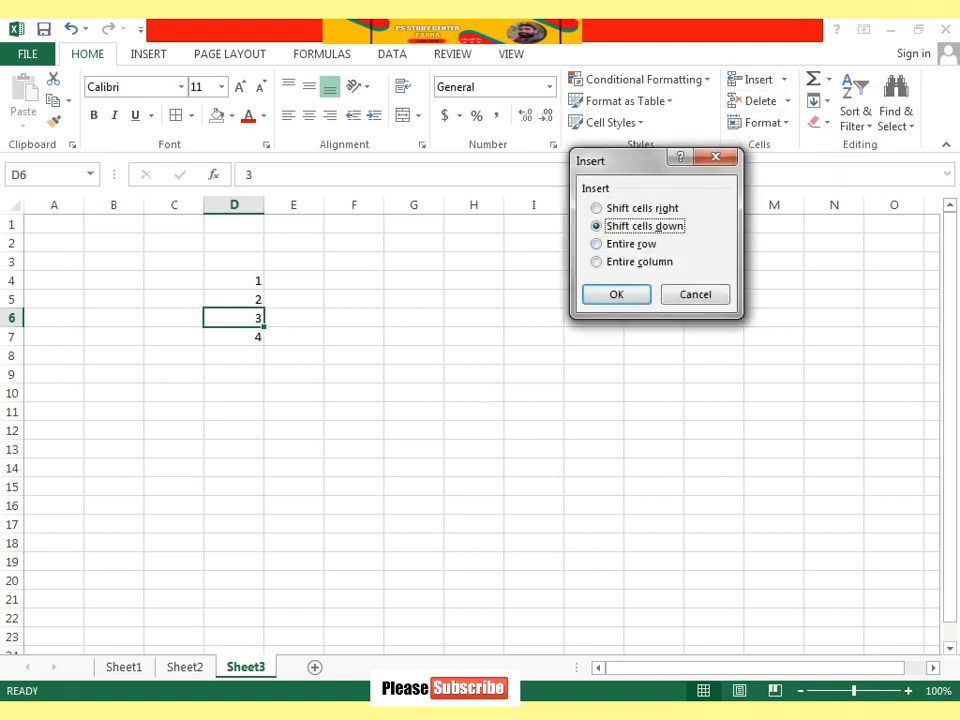
{"action": "left_click", "coordinate": [630, 244]}
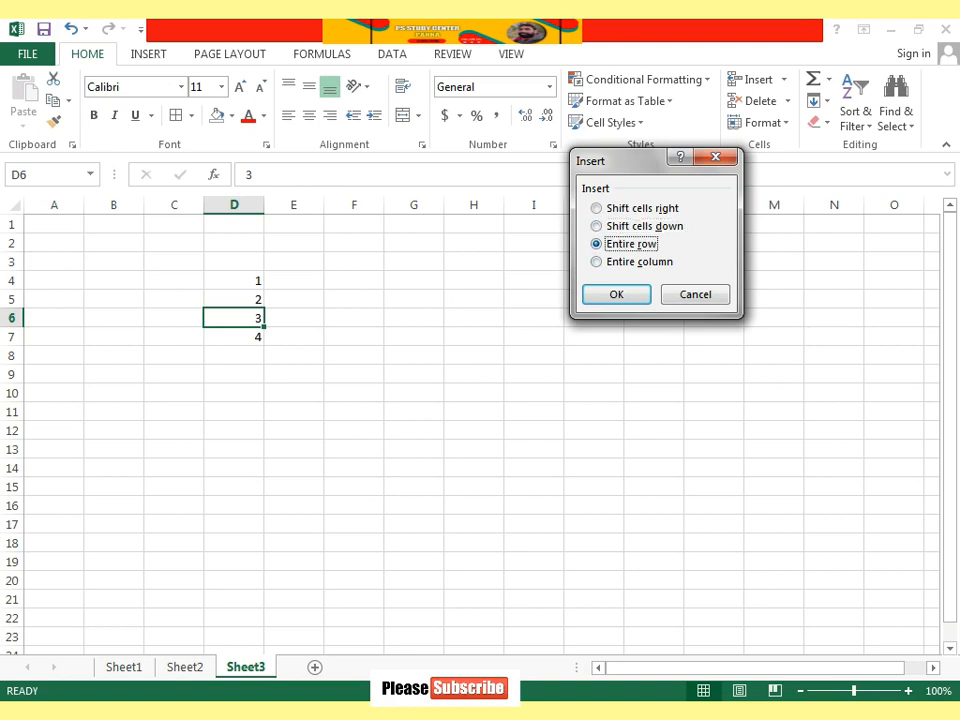
{"action": "left_click", "coordinate": [616, 294]}
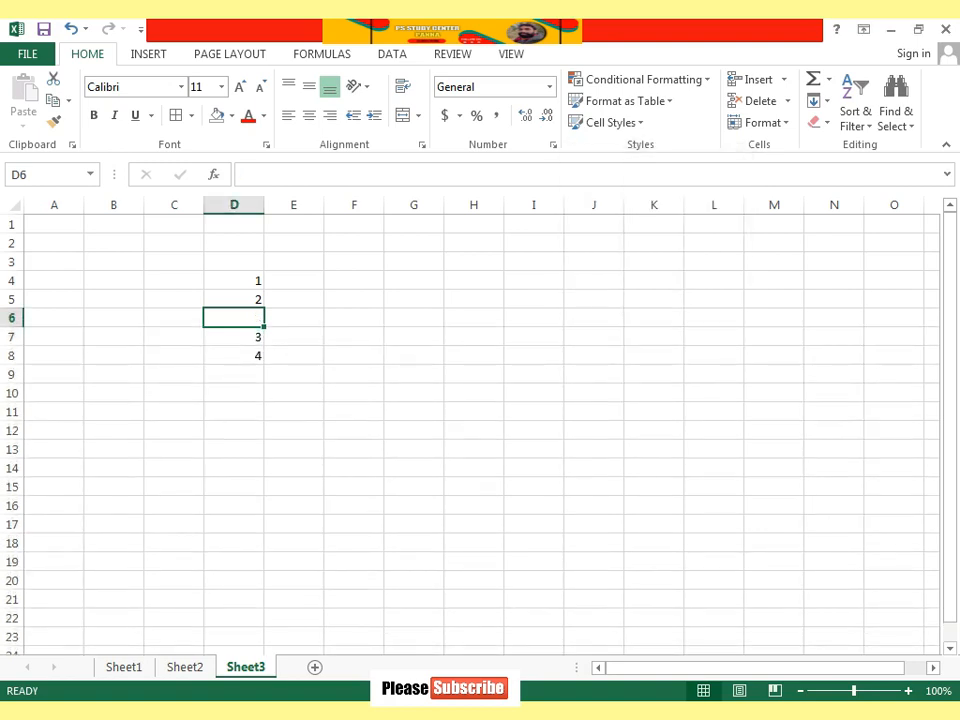
Step: Fill the whole of the inserted blank row 6 with the standard orange colour
{"action": "key", "text": "Down"}
{"action": "key", "text": "Up"}
{"action": "key", "text": "Down"}
{"action": "key", "text": "Up"}
{"action": "left_click", "coordinate": [12, 317]}
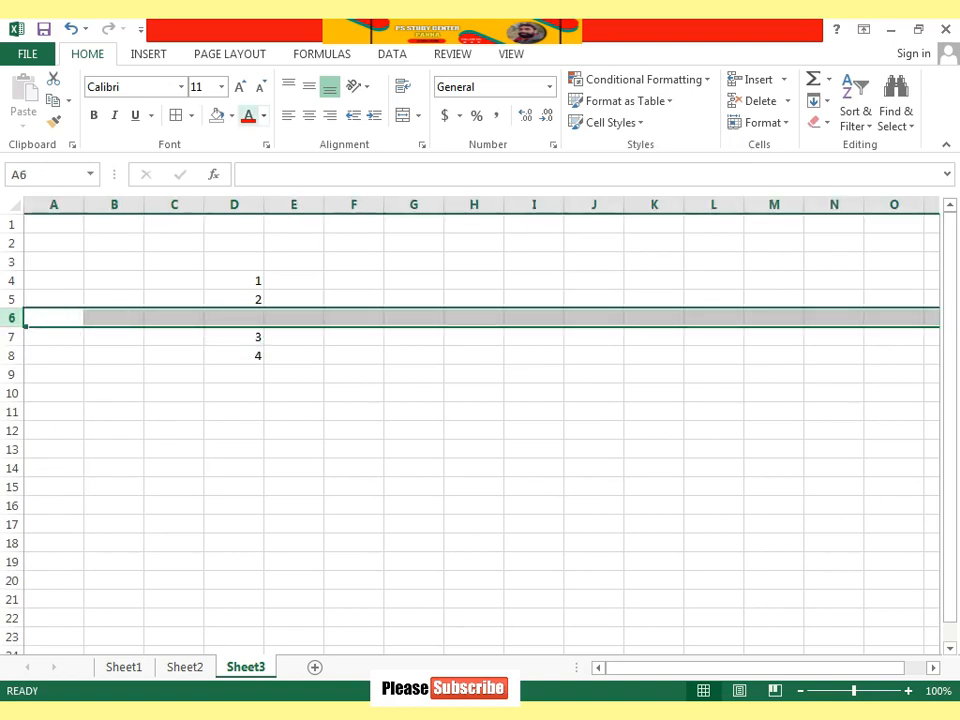
{"action": "left_click", "coordinate": [231, 115]}
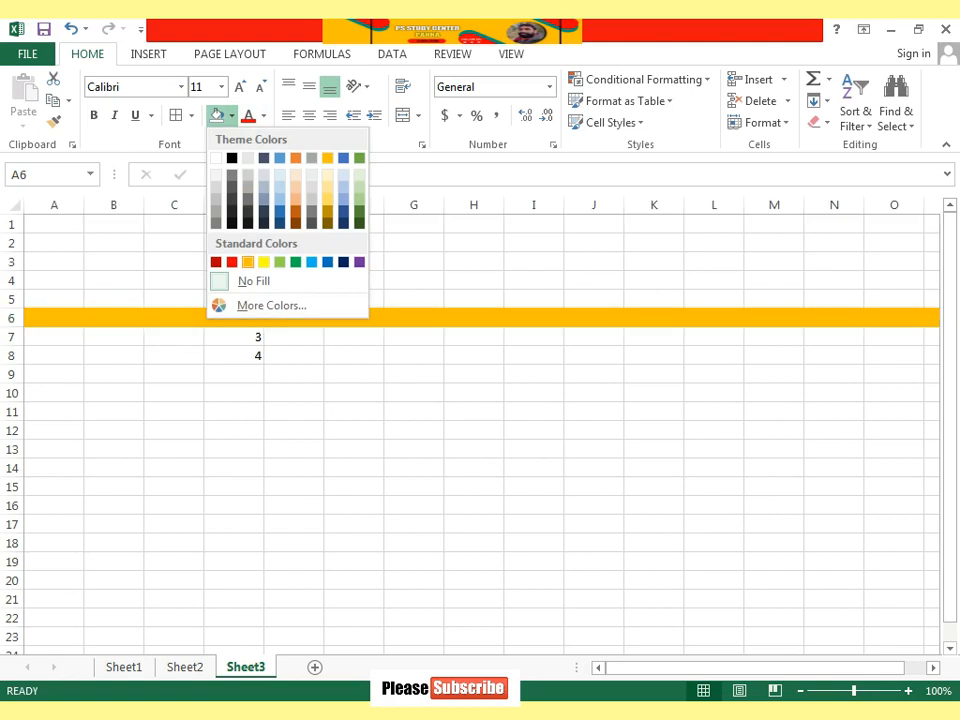
{"action": "left_click", "coordinate": [240, 261]}
{"action": "left_click", "coordinate": [294, 355]}
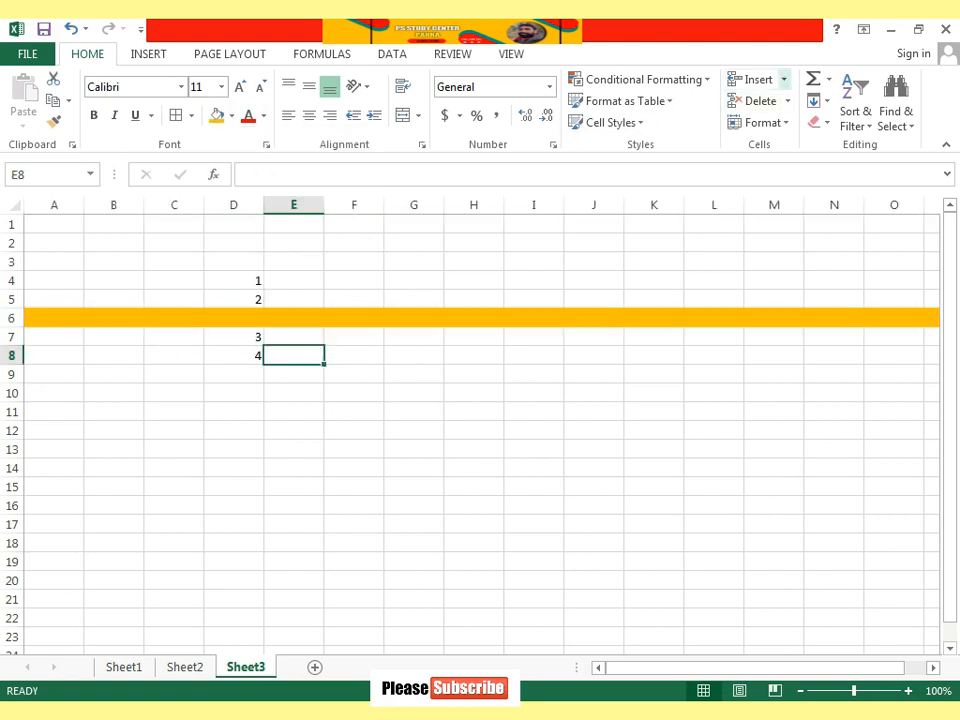
{"action": "left_click", "coordinate": [784, 79]}
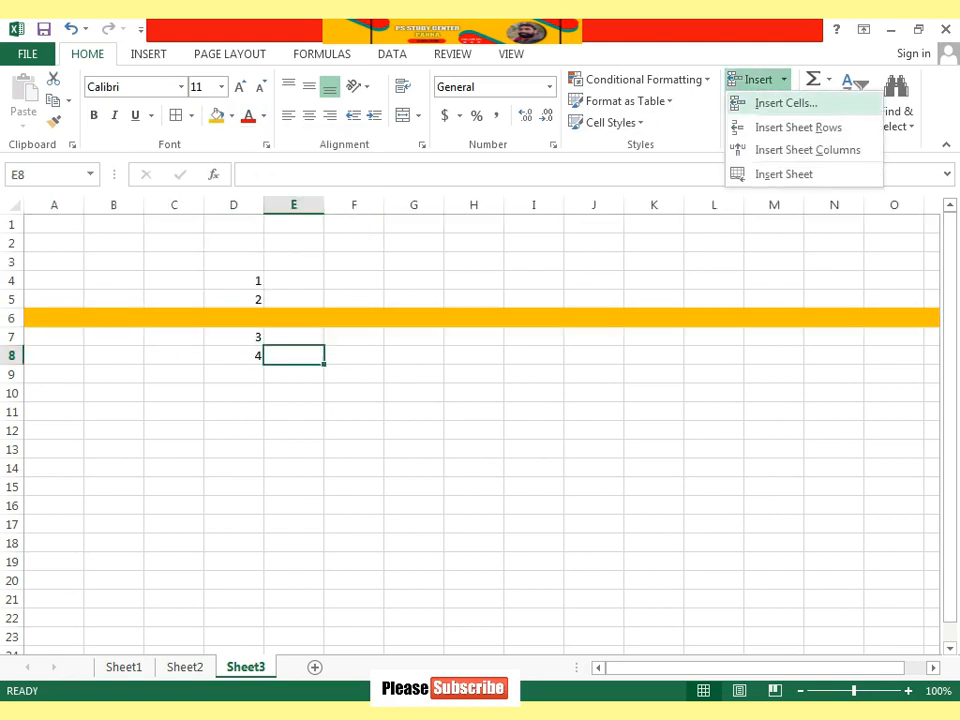
{"action": "left_click", "coordinate": [786, 103]}
{"action": "left_click_drag", "start_coordinate": [600, 157], "coordinate": [651, 156]}
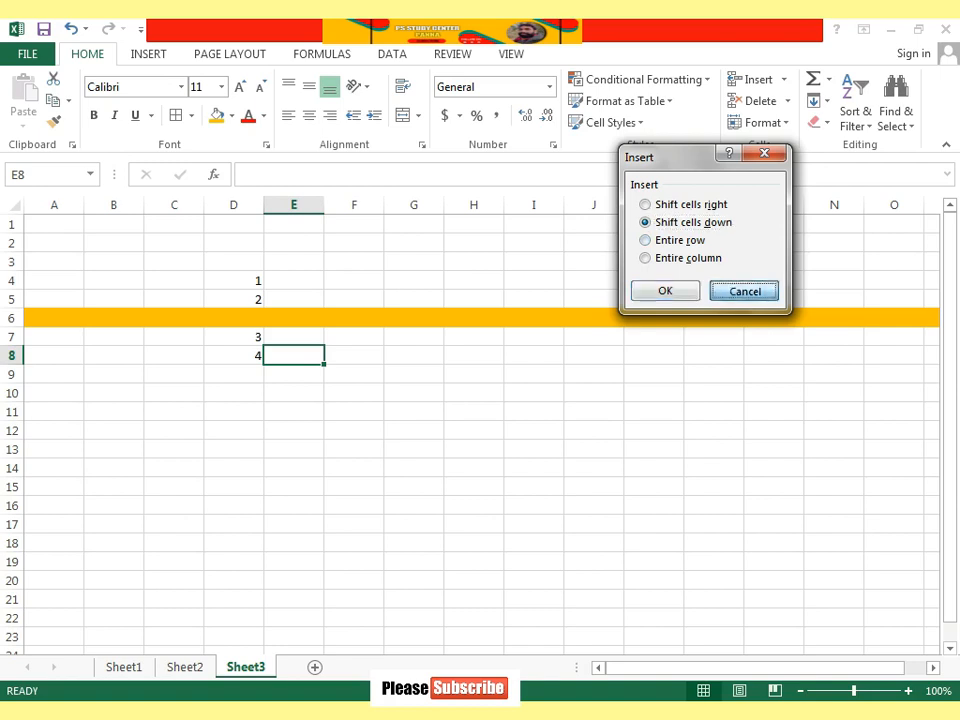
{"action": "key", "text": "Escape"}
Step: Go to Sheet1 and turn on filtering for cell G5 containing "panna"
{"action": "left_click", "coordinate": [184, 666]}
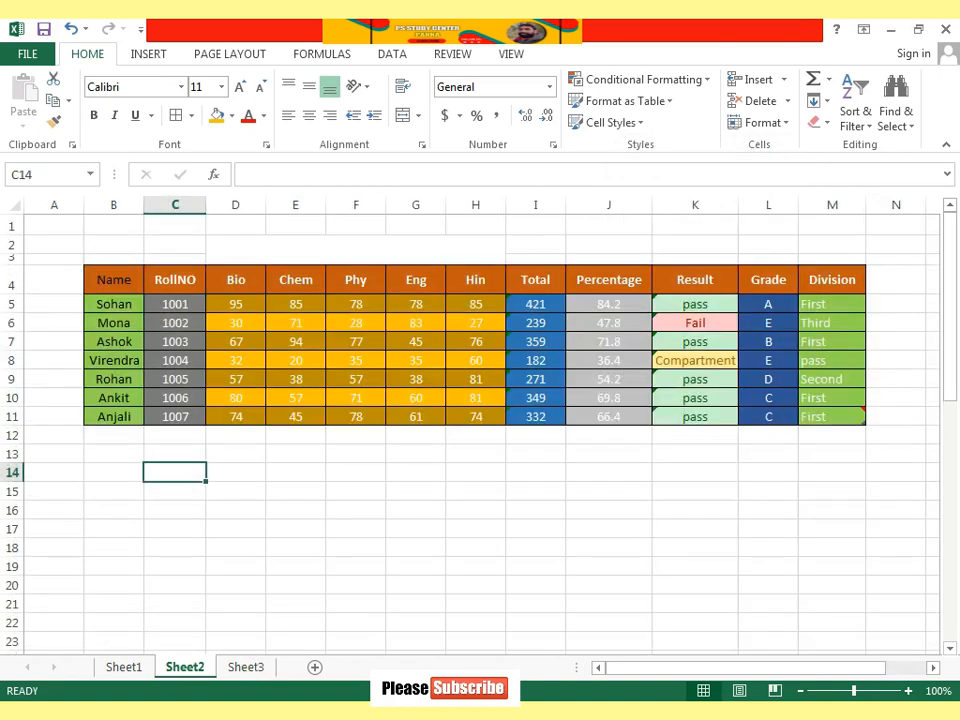
{"action": "key", "text": "ctrl+Page_Up"}
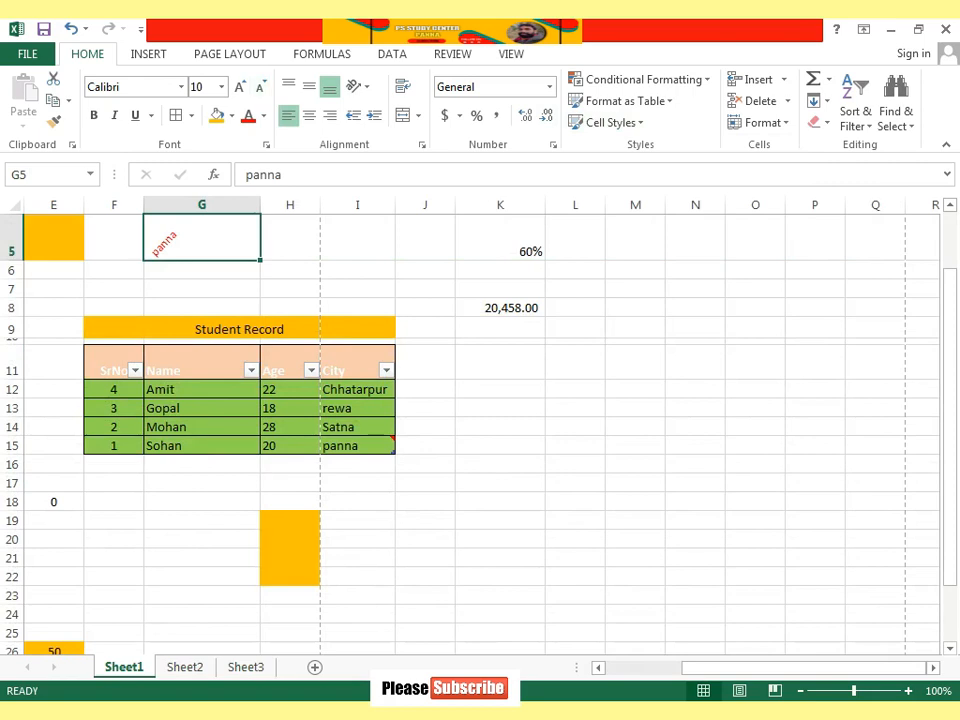
{"action": "left_click", "coordinate": [855, 116]}
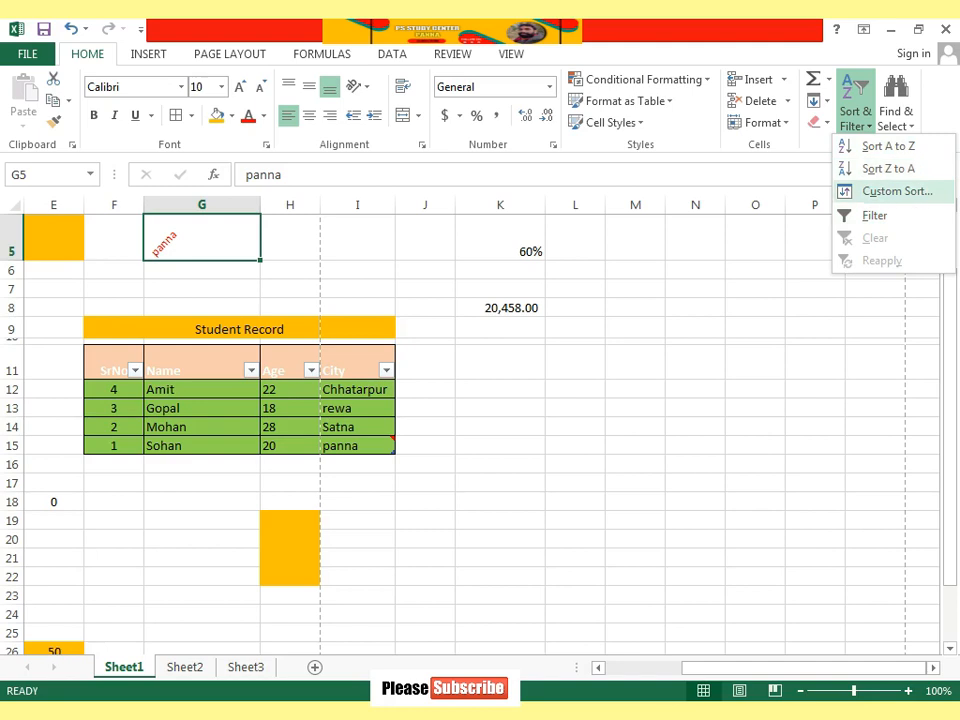
{"action": "left_click", "coordinate": [874, 215]}
{"action": "left_click", "coordinate": [500, 407]}
Step: Turn off filtering on the Student Record table's header row, F11 to I11
{"action": "left_click_drag", "start_coordinate": [113, 370], "coordinate": [357, 370]}
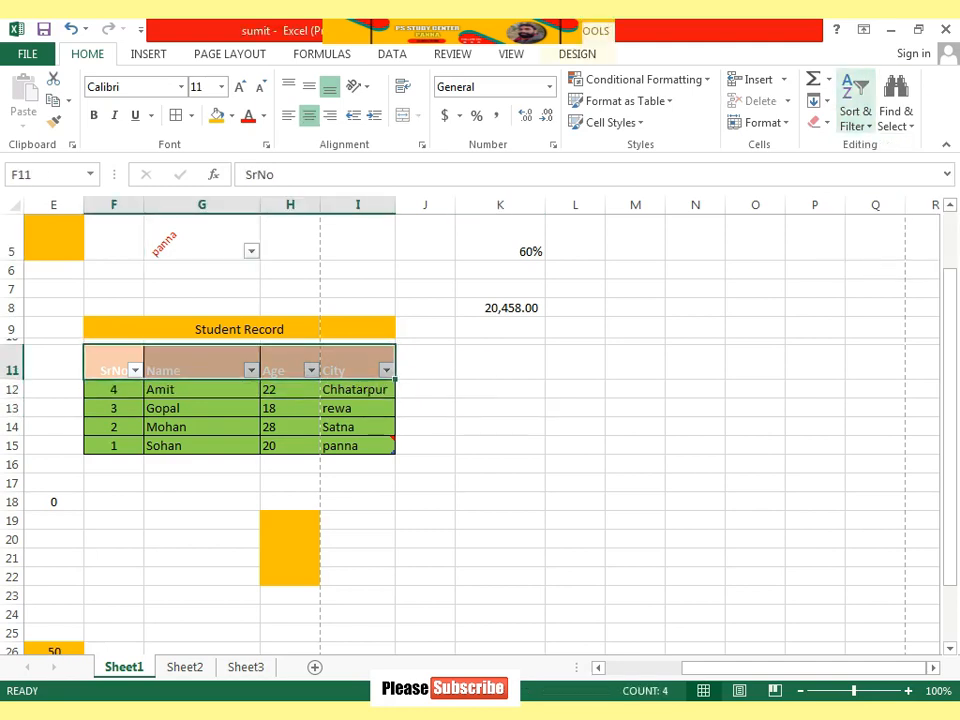
{"action": "left_click", "coordinate": [856, 105]}
{"action": "left_click", "coordinate": [874, 215]}
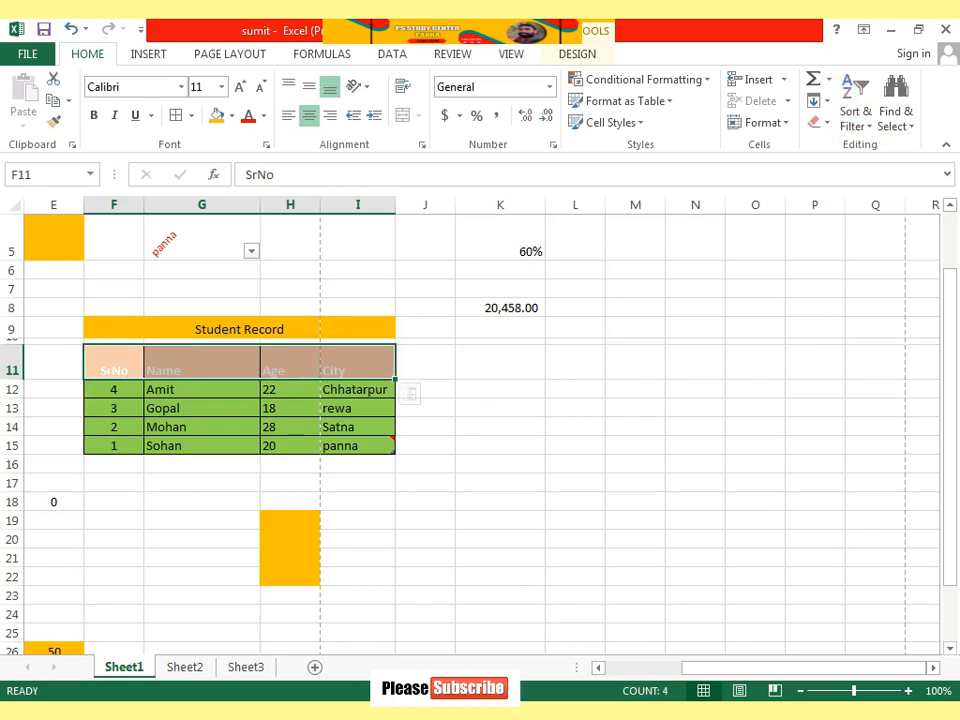
Step: Slightly reduce the height of row 11, which holds the Student Record table's headers
{"action": "left_click", "coordinate": [635, 389]}
{"action": "left_click_drag", "start_coordinate": [15, 380], "coordinate": [15, 376]}
{"action": "left_click_drag", "start_coordinate": [730, 667], "coordinate": [678, 667]}
{"action": "left_click", "coordinate": [330, 370]}
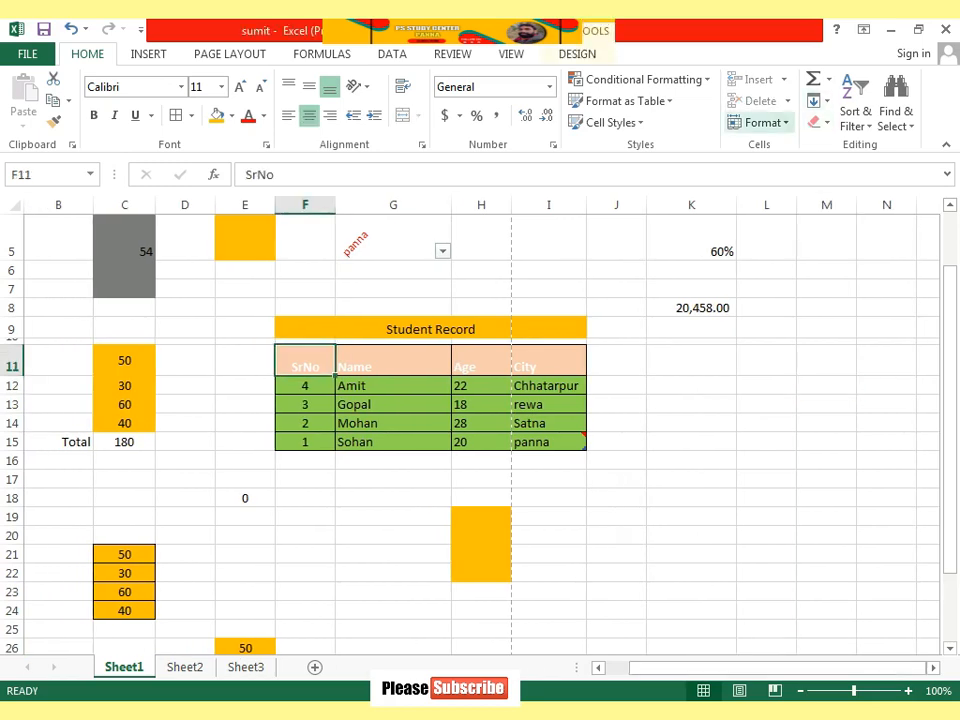
{"action": "left_click_drag", "start_coordinate": [691, 385], "coordinate": [691, 404]}
{"action": "left_click", "coordinate": [308, 365]}
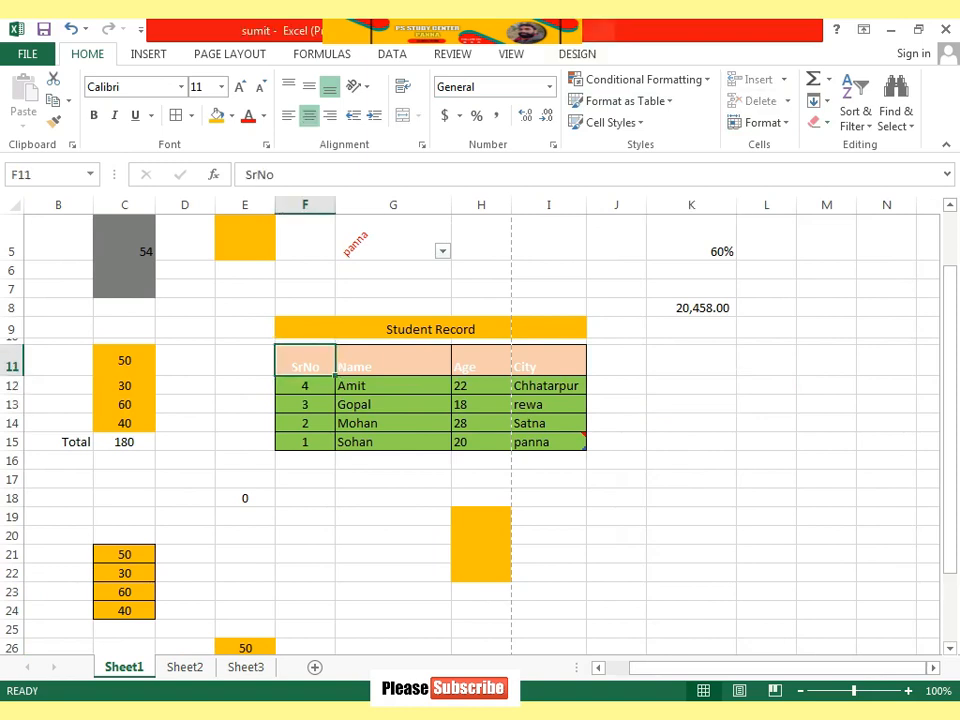
{"action": "left_click", "coordinate": [393, 364]}
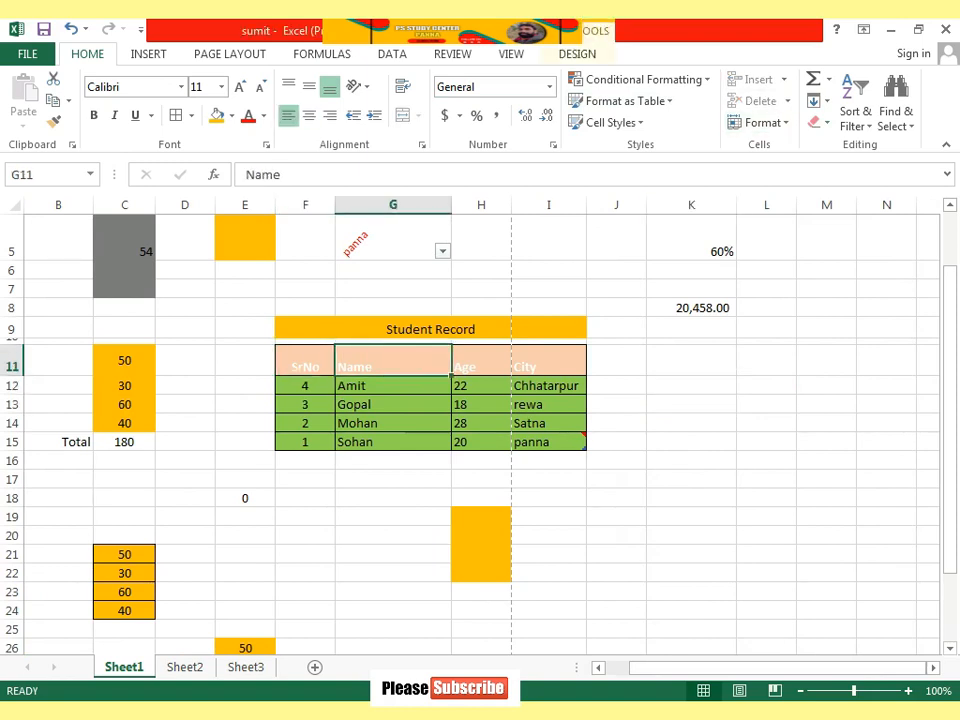
{"action": "left_click", "coordinate": [616, 404]}
{"action": "left_click", "coordinate": [691, 423]}
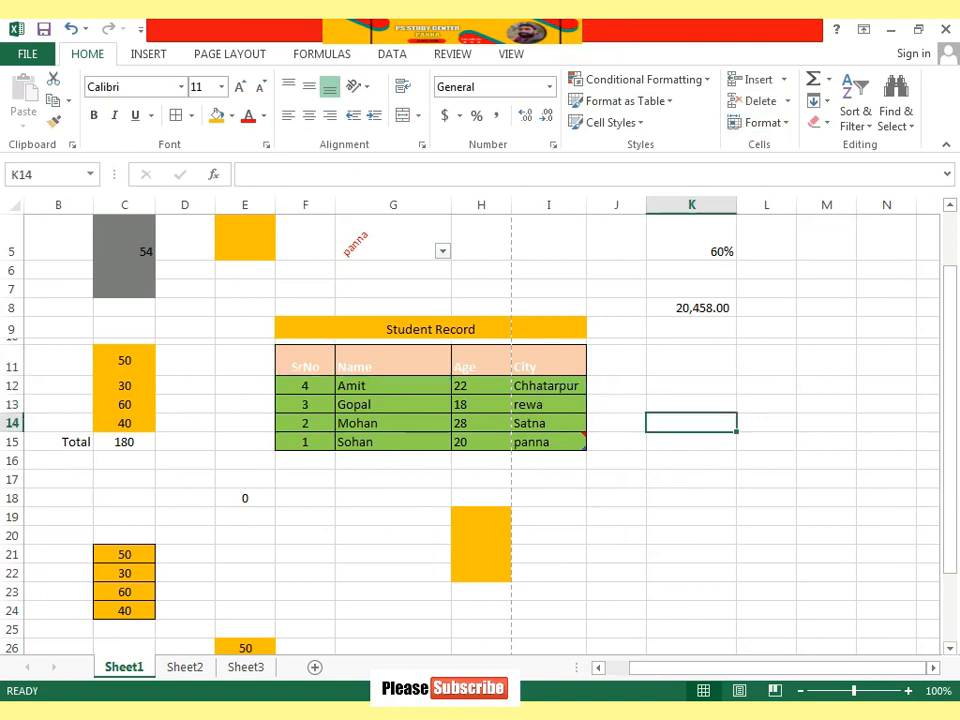
Step: Insert a blank cell at K11, shifting the existing cells right
{"action": "left_click", "coordinate": [691, 360]}
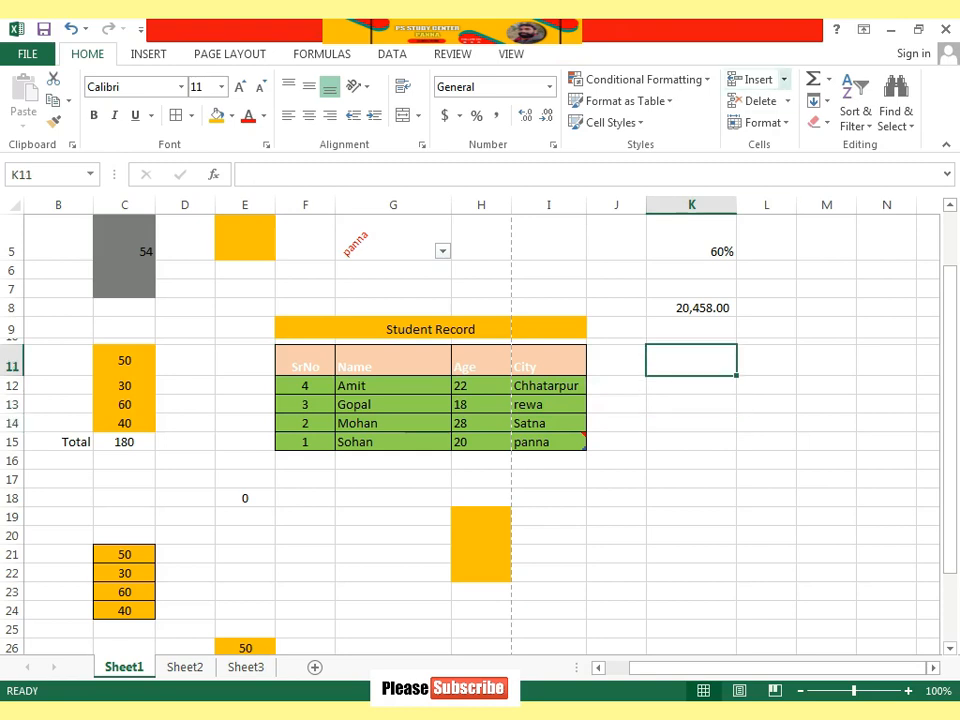
{"action": "left_click", "coordinate": [784, 79]}
{"action": "left_click", "coordinate": [786, 98]}
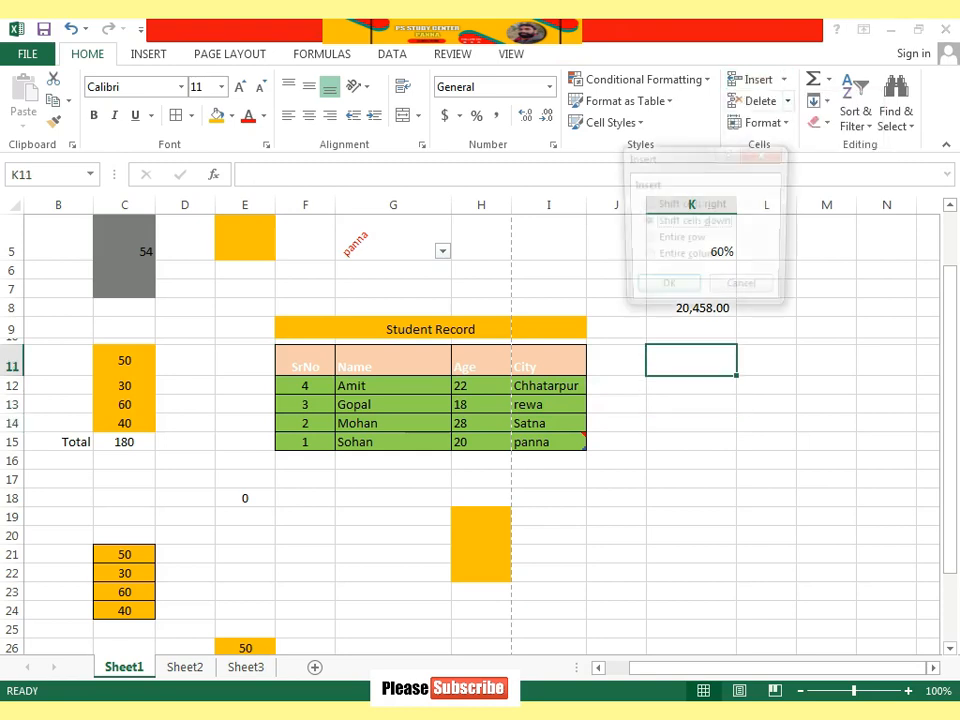
{"action": "left_click_drag", "start_coordinate": [680, 156], "coordinate": [719, 134]}
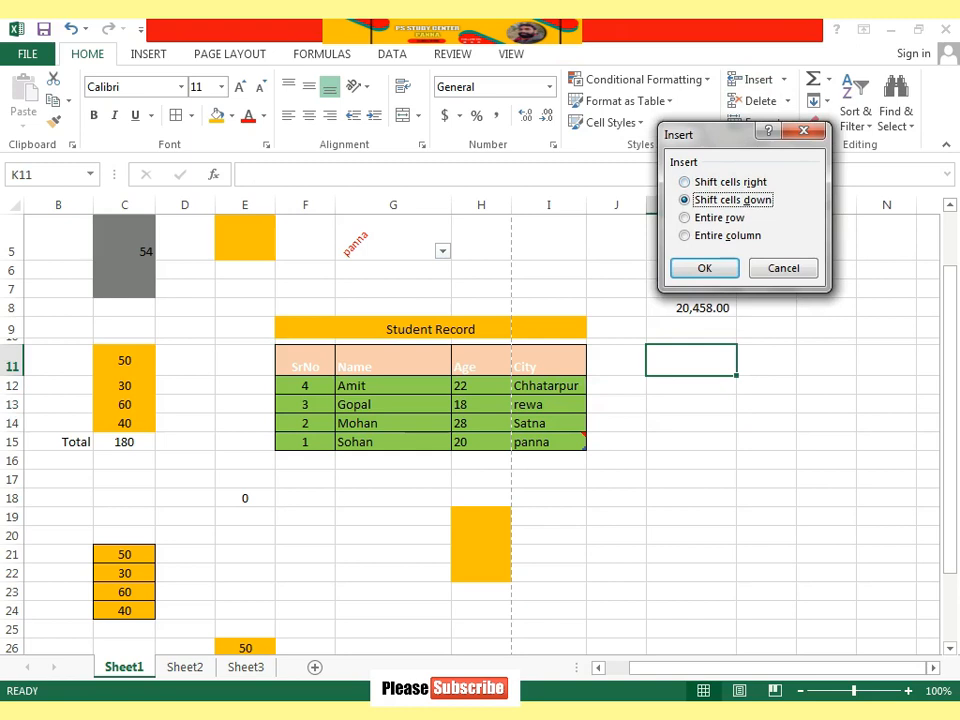
{"action": "left_click", "coordinate": [718, 182]}
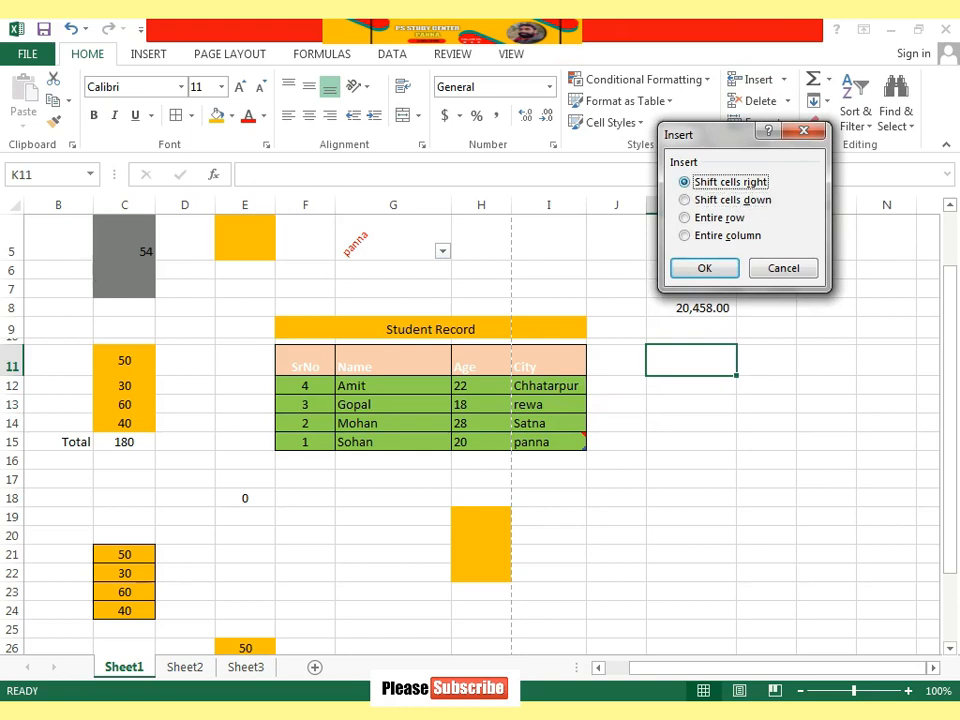
{"action": "left_click", "coordinate": [705, 268]}
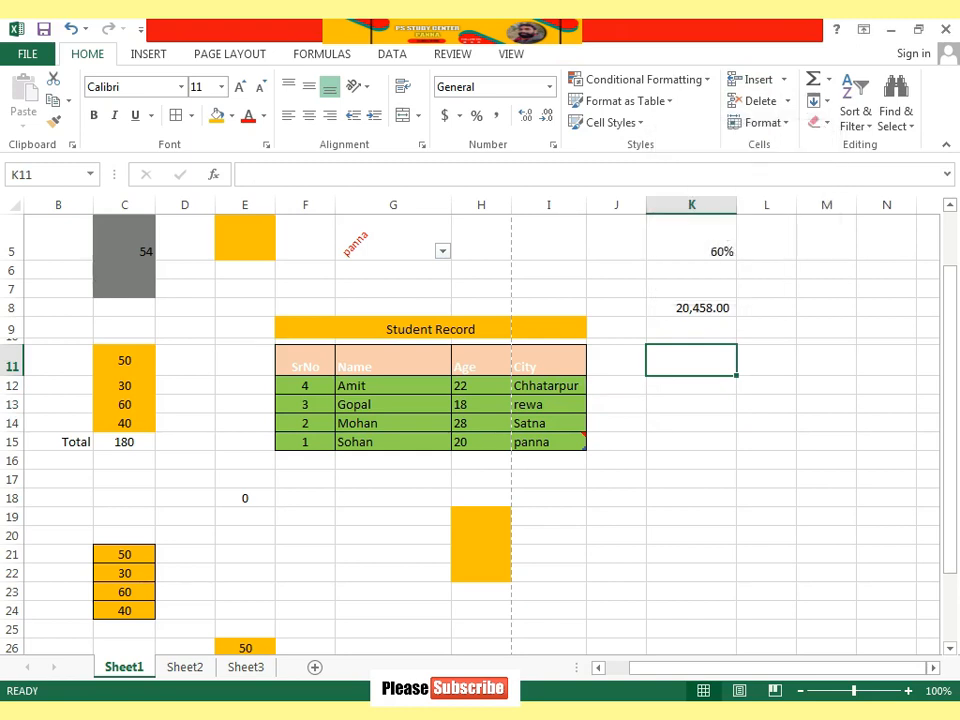
Step: View the insertion options available for the table's City header in cell I11
{"action": "left_click", "coordinate": [616, 360]}
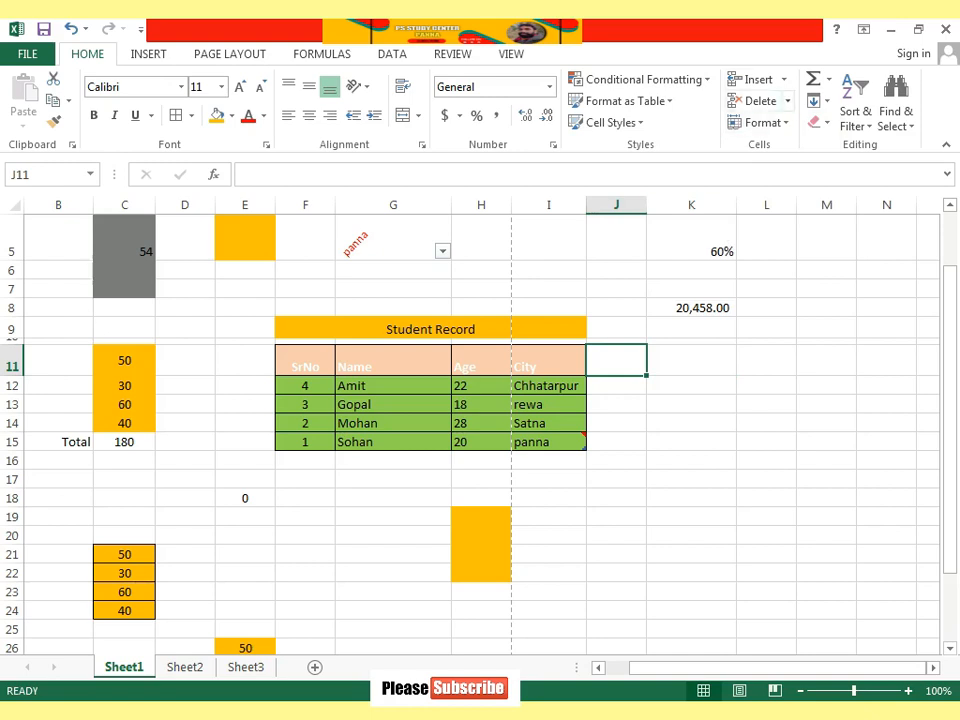
{"action": "left_click", "coordinate": [549, 361]}
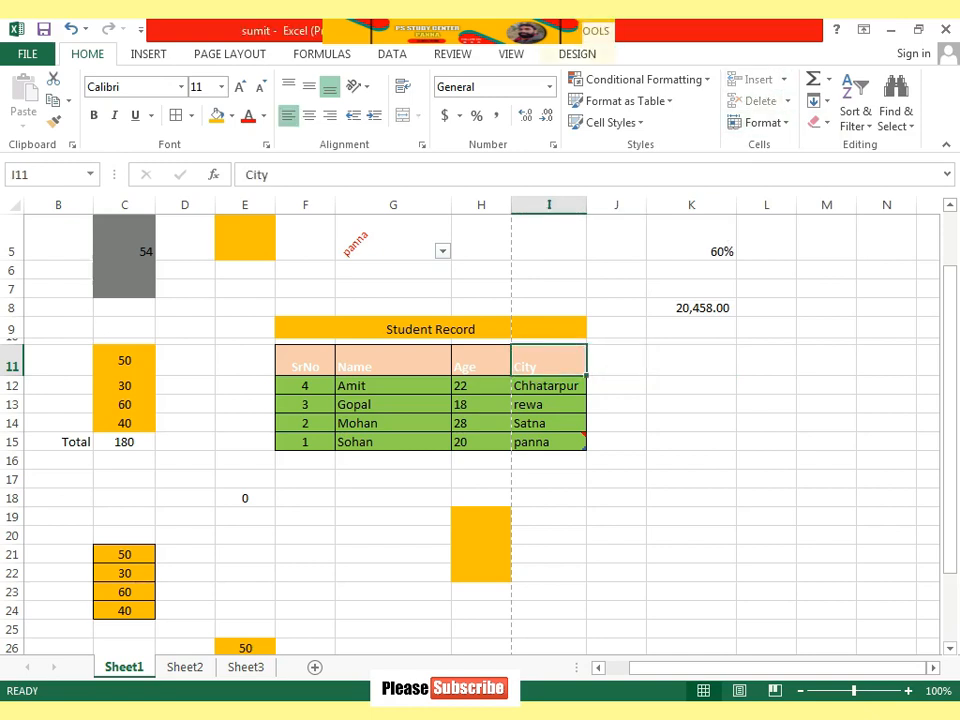
{"action": "left_click", "coordinate": [784, 79]}
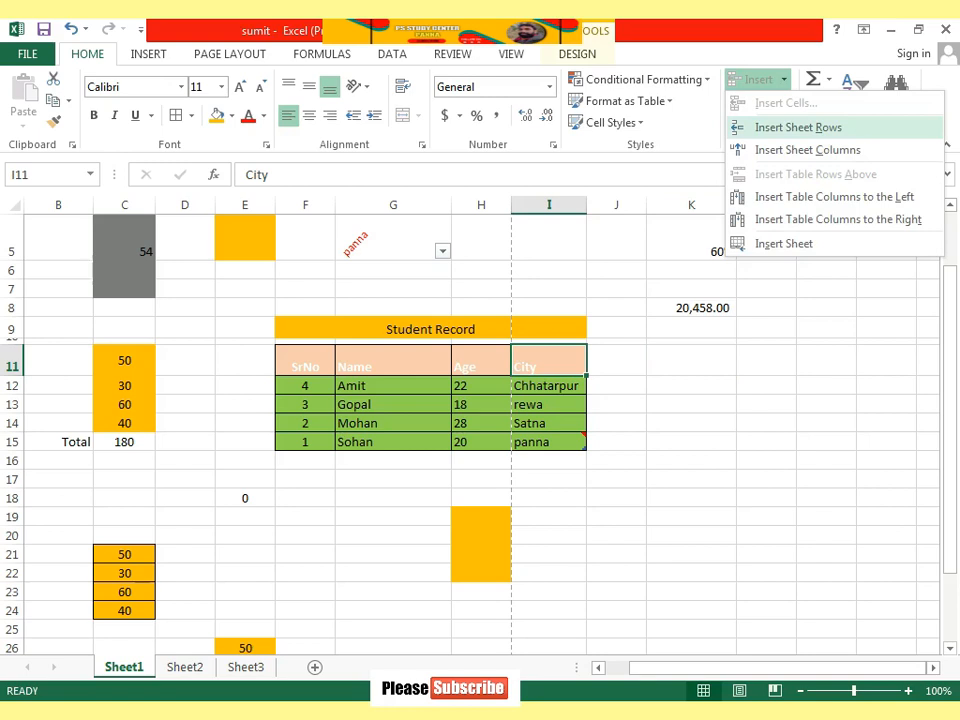
{"action": "left_click", "coordinate": [617, 423]}
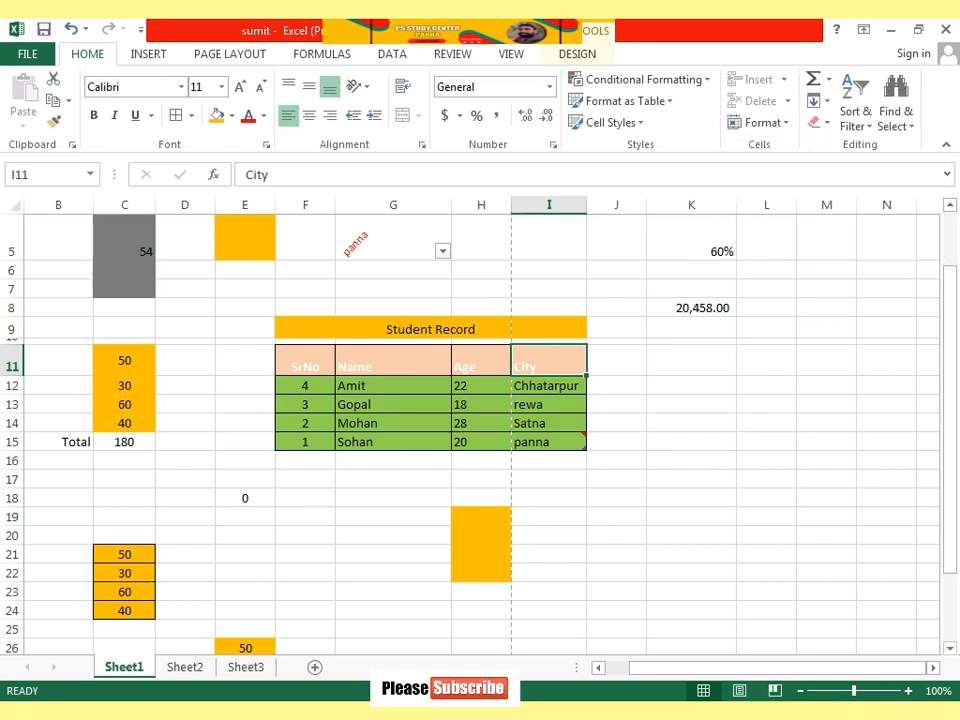
Step: Enter the text "panna satna" in cell K13, beside the Student Record table
{"action": "left_click", "coordinate": [617, 423]}
{"action": "left_click", "coordinate": [617, 362]}
{"action": "scroll", "coordinate": [617, 362], "scroll_direction": "down", "scroll_amount": 1}
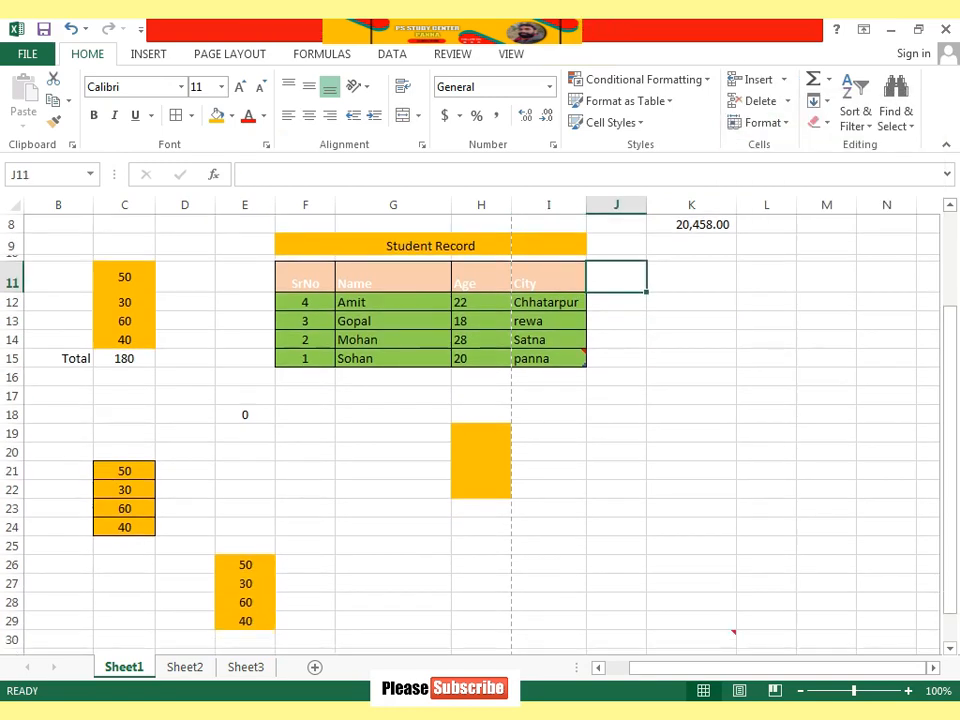
{"action": "left_click", "coordinate": [691, 321]}
{"action": "type", "text": "pa"}
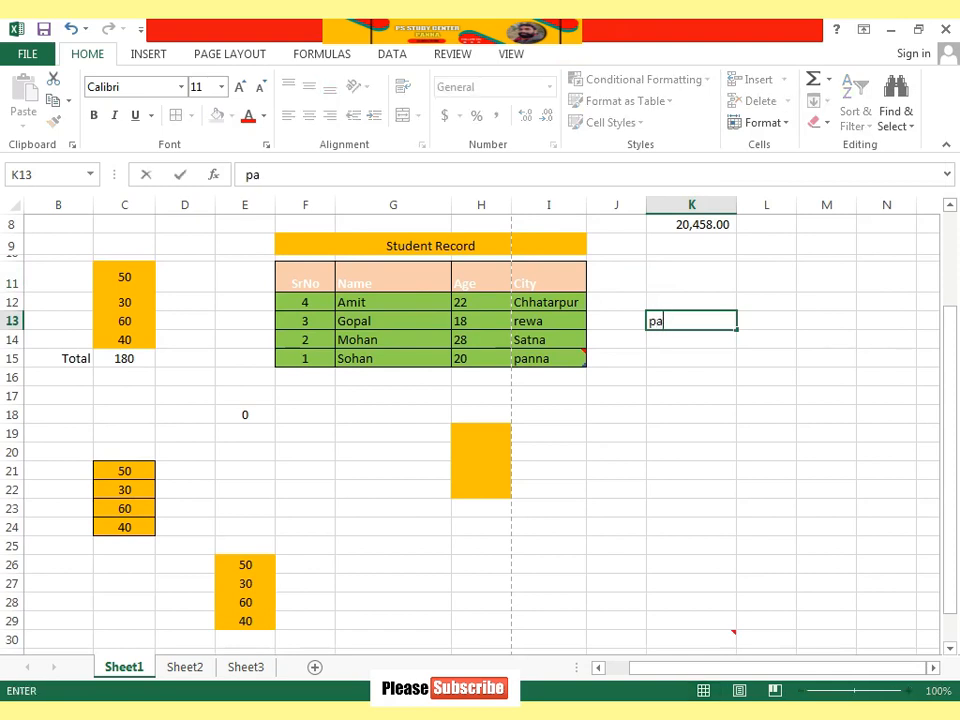
{"action": "type", "text": "nna satna"}
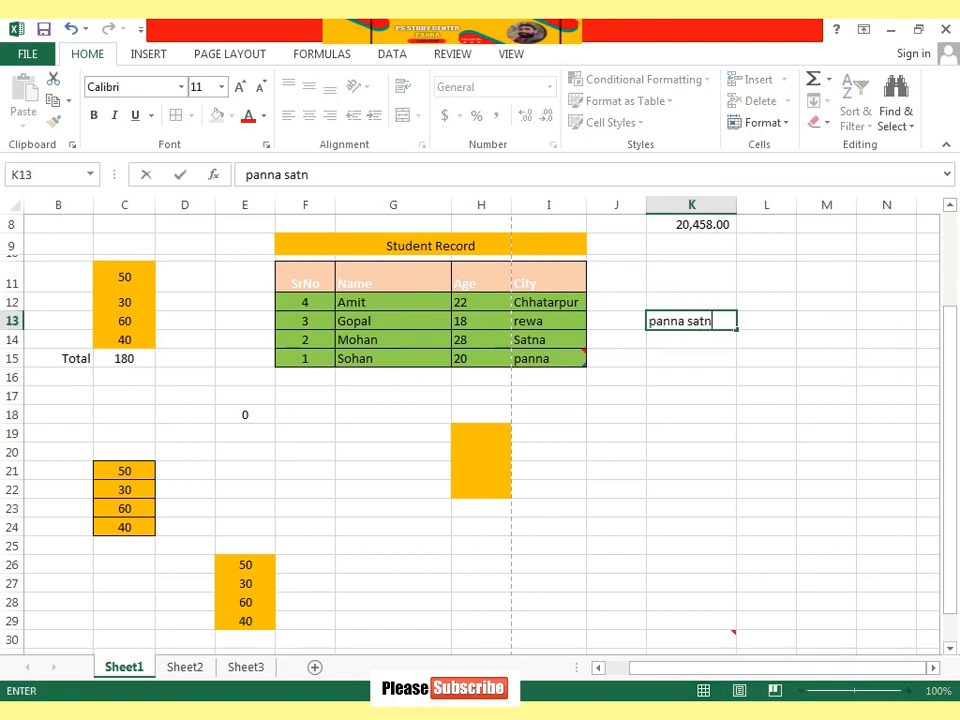
{"action": "key", "text": "Return"}
{"action": "key", "text": "Left"}
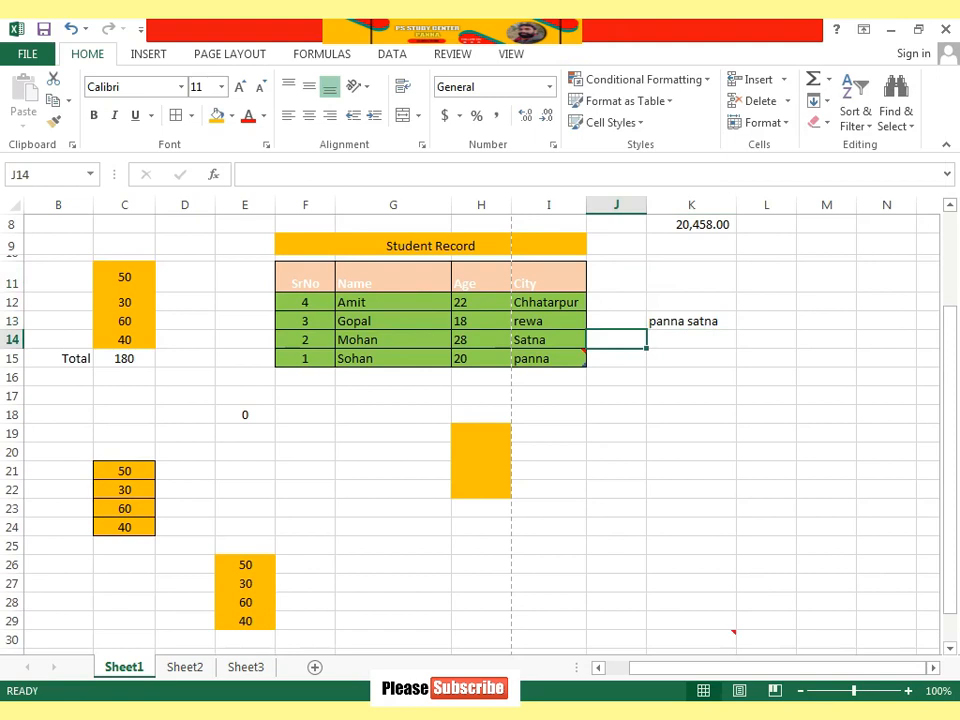
{"action": "key", "text": "Right"}
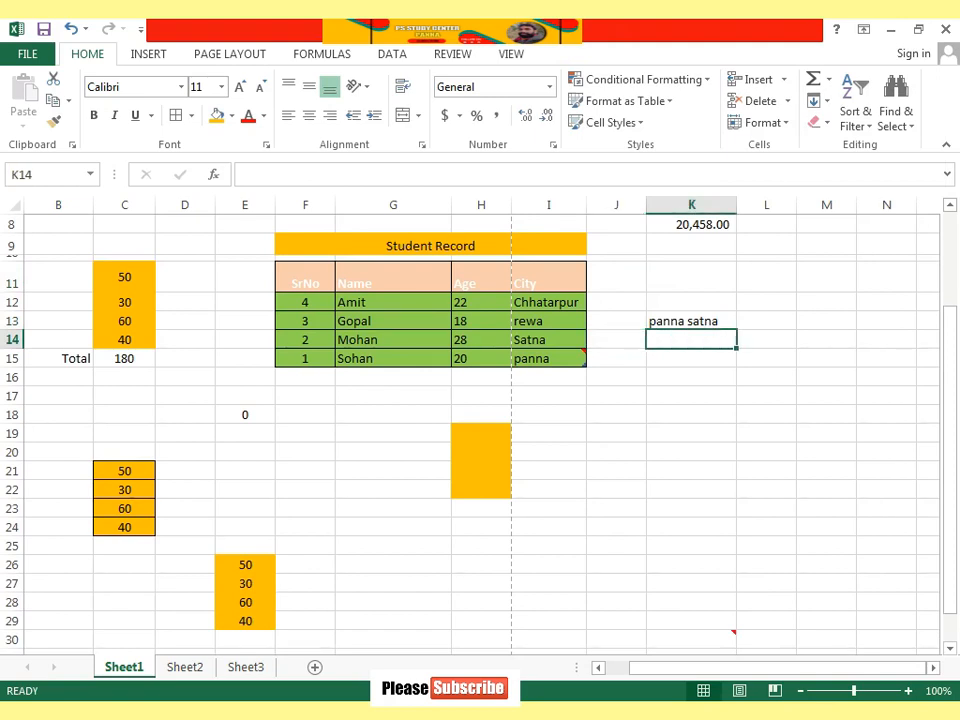
Step: Enter the text "satna" in cell L13
{"action": "left_click", "coordinate": [766, 321]}
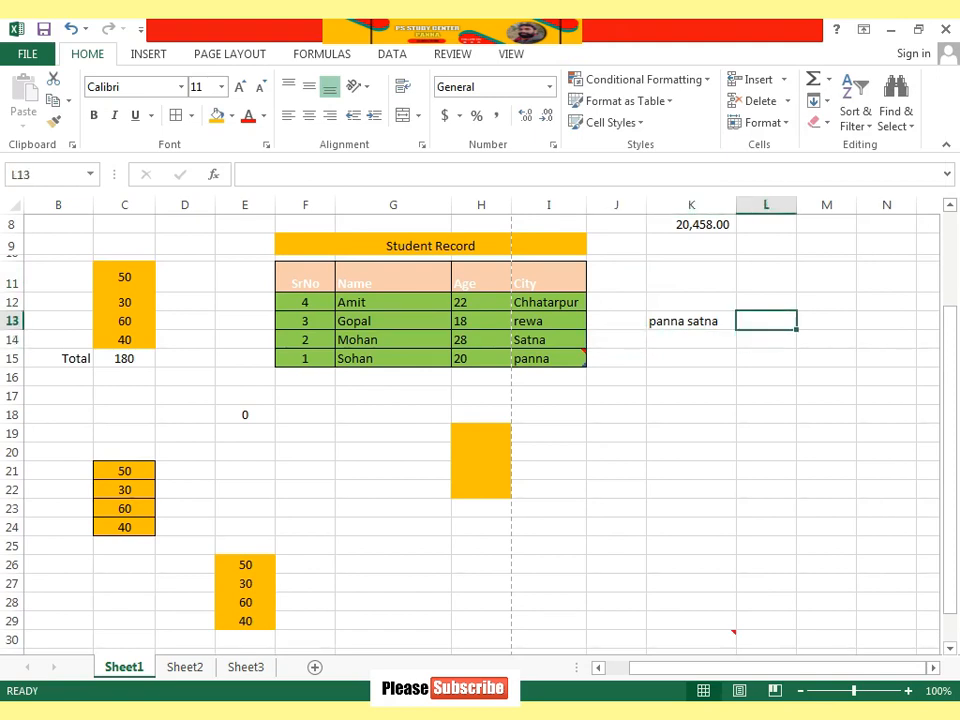
{"action": "type", "text": "satna"}
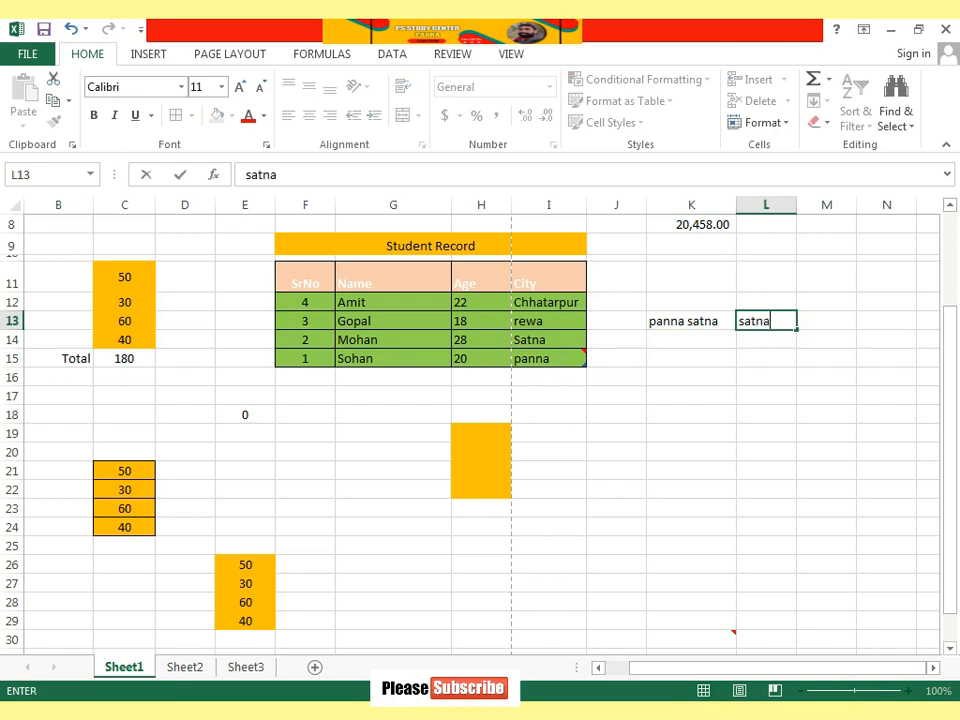
{"action": "key", "text": "Tab"}
{"action": "key", "text": "Down"}
{"action": "key", "text": "Left"}
{"action": "key", "text": "Left"}
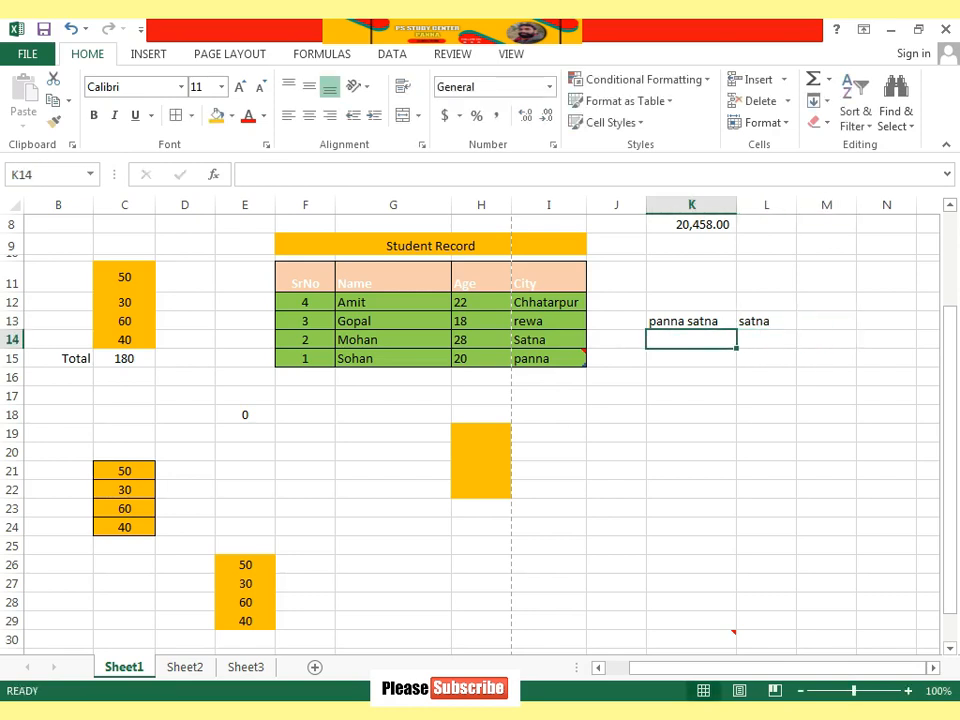
Step: Fill the second row of the city sample with "rewa" in K14 and "bhopal" in L14
{"action": "type", "text": "rewa"}
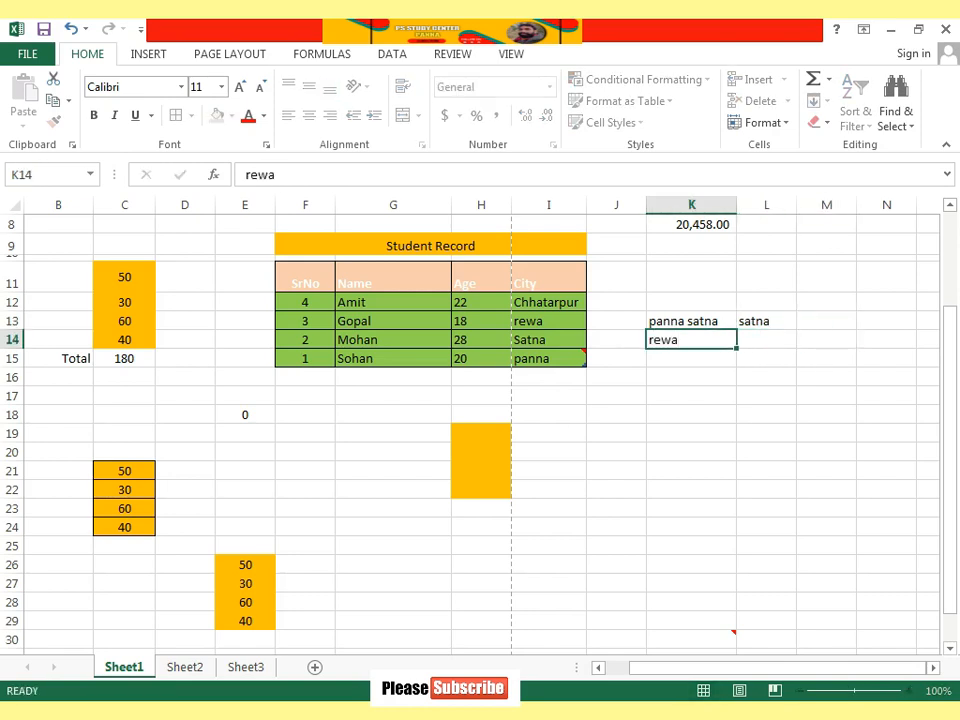
{"action": "key", "text": "Tab"}
{"action": "type", "text": "bhopal"}
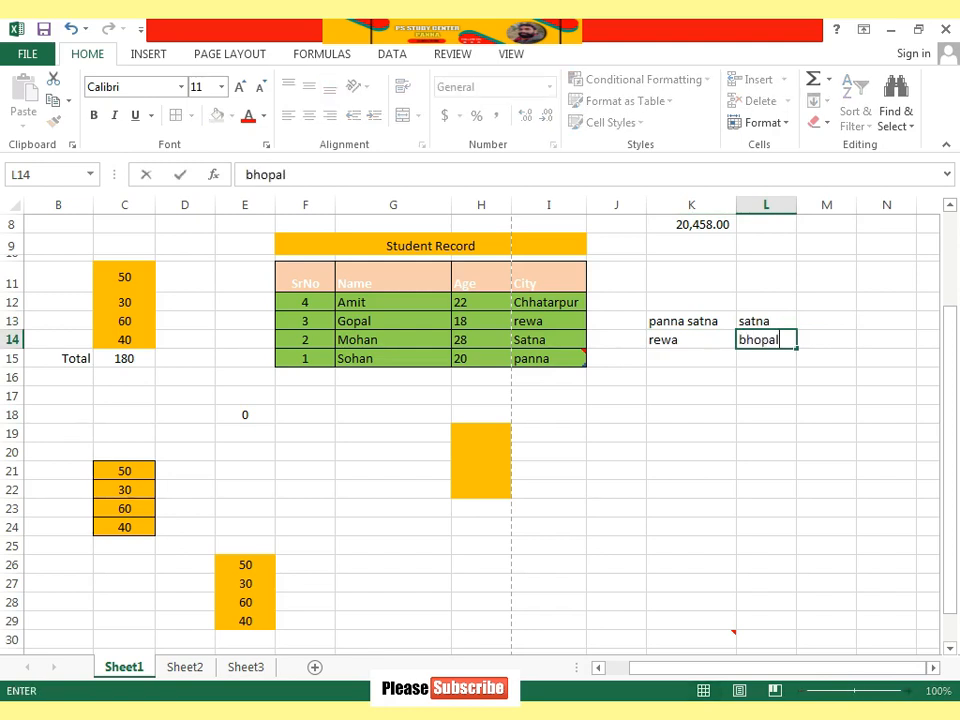
{"action": "key", "text": "Tab"}
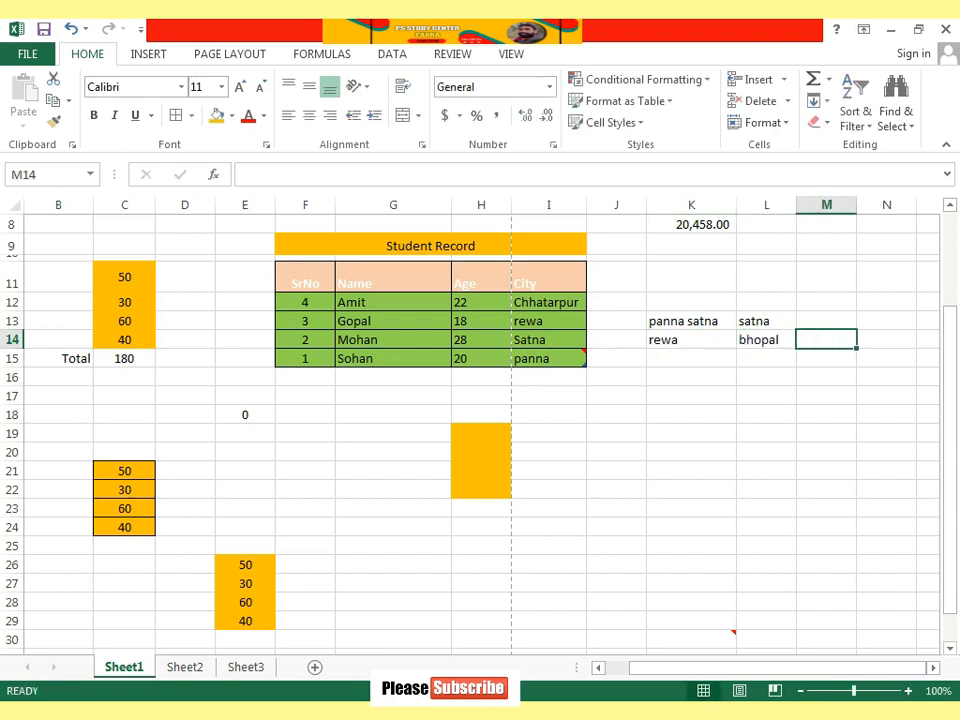
Step: Insert a blank cell at K13, shifting the existing cells down
{"action": "left_click", "coordinate": [691, 321]}
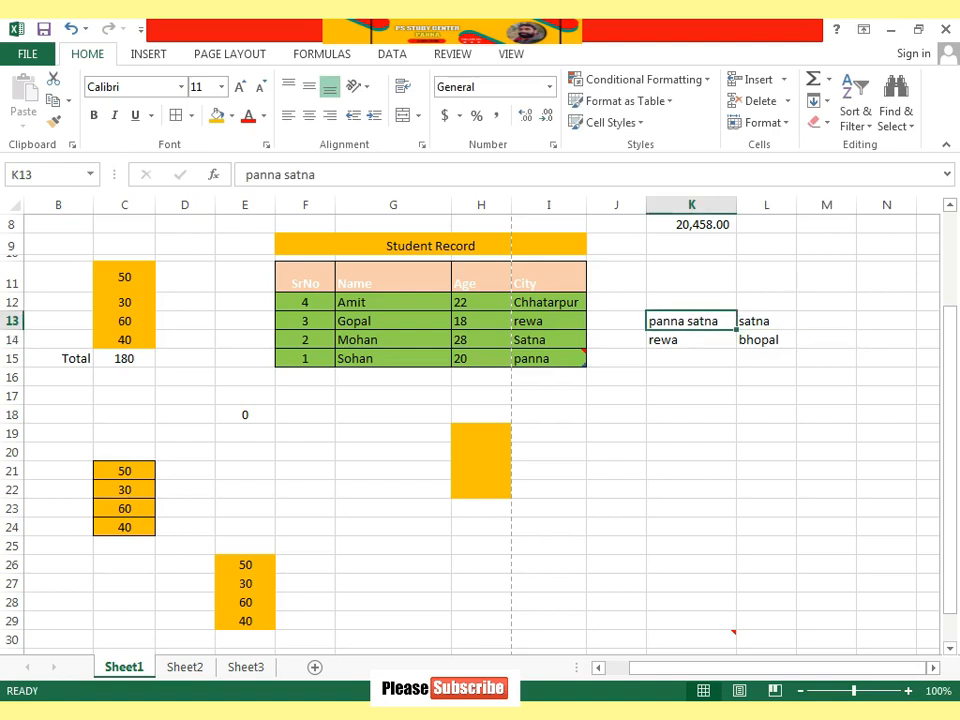
{"action": "left_click", "coordinate": [783, 79]}
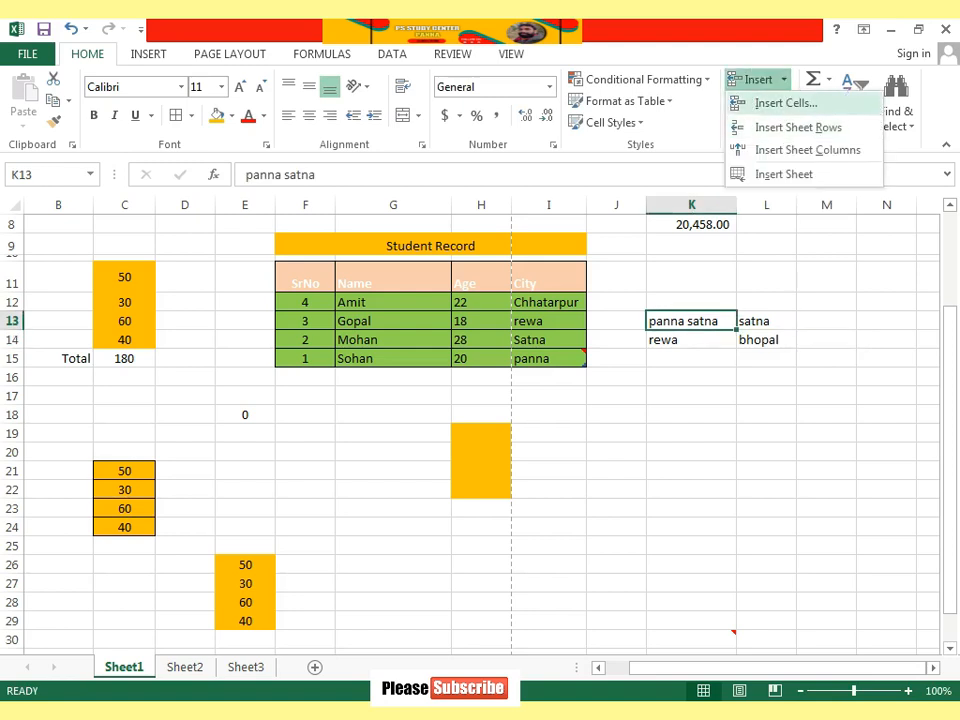
{"action": "left_click", "coordinate": [786, 101]}
{"action": "left_click_drag", "start_coordinate": [700, 134], "coordinate": [400, 135]}
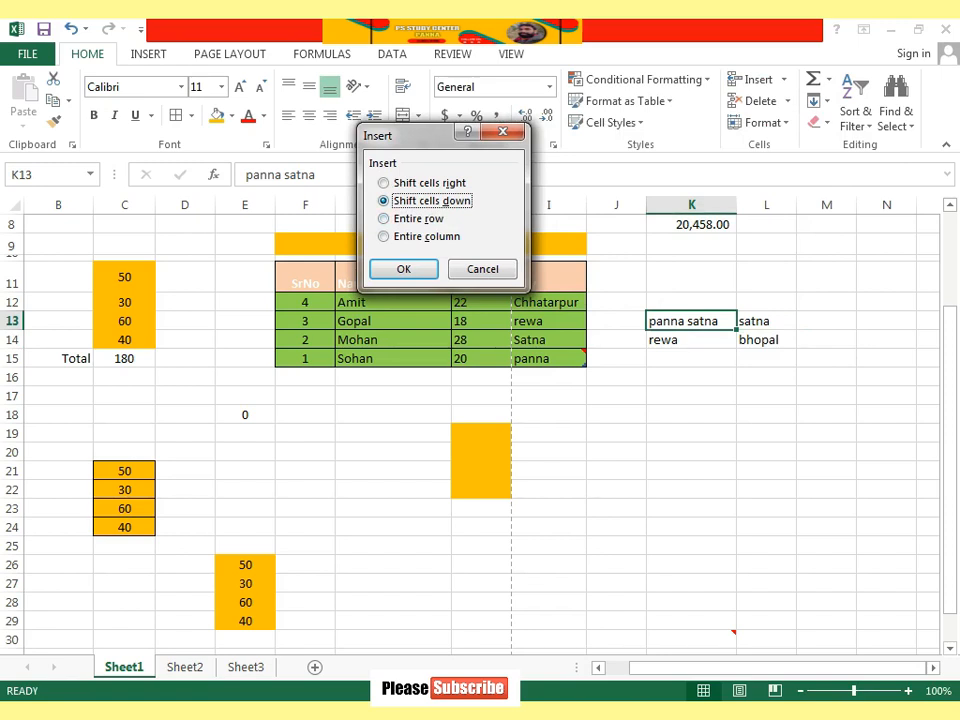
{"action": "key", "text": "Return"}
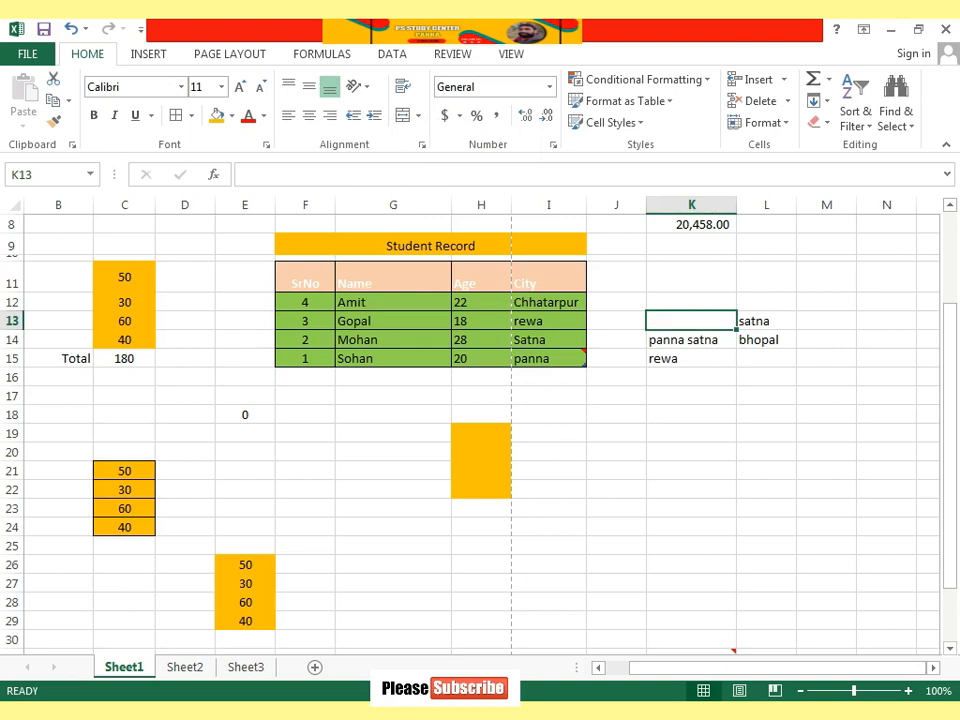
Step: Enter the number 16384 in cell K17 and 1048576 in cell K18
{"action": "left_click", "coordinate": [691, 395]}
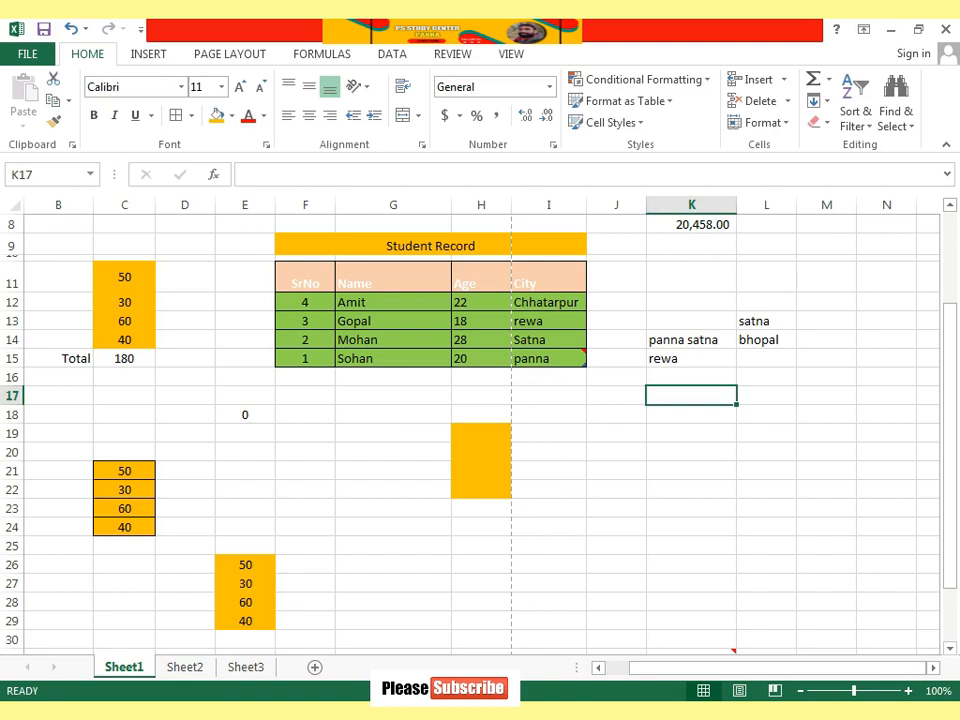
{"action": "type", "text": "1"}
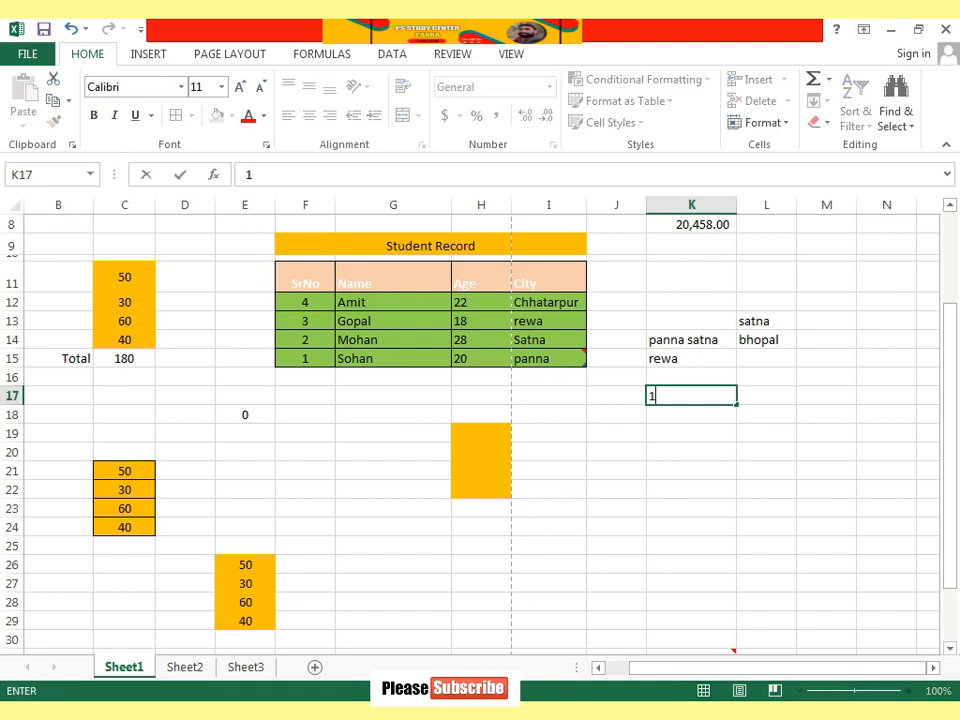
{"action": "type", "text": "6384"}
{"action": "key", "text": "Return"}
{"action": "type", "text": "1048576"}
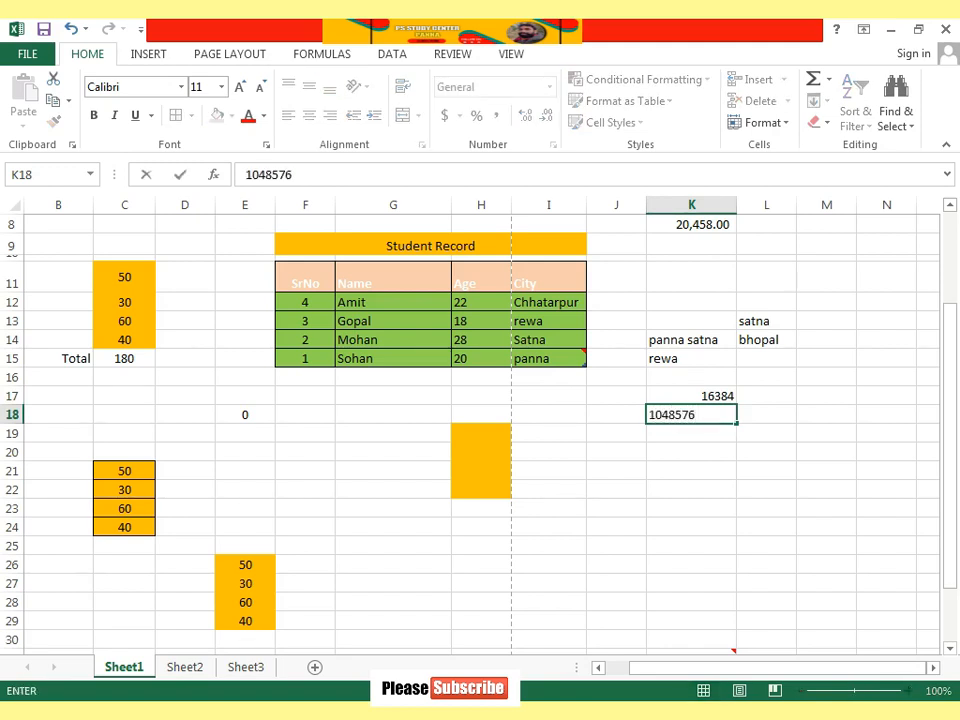
Step: Label the two numbers by entering "Column" in J17 and "Row" in J18
{"action": "left_click", "coordinate": [616, 395]}
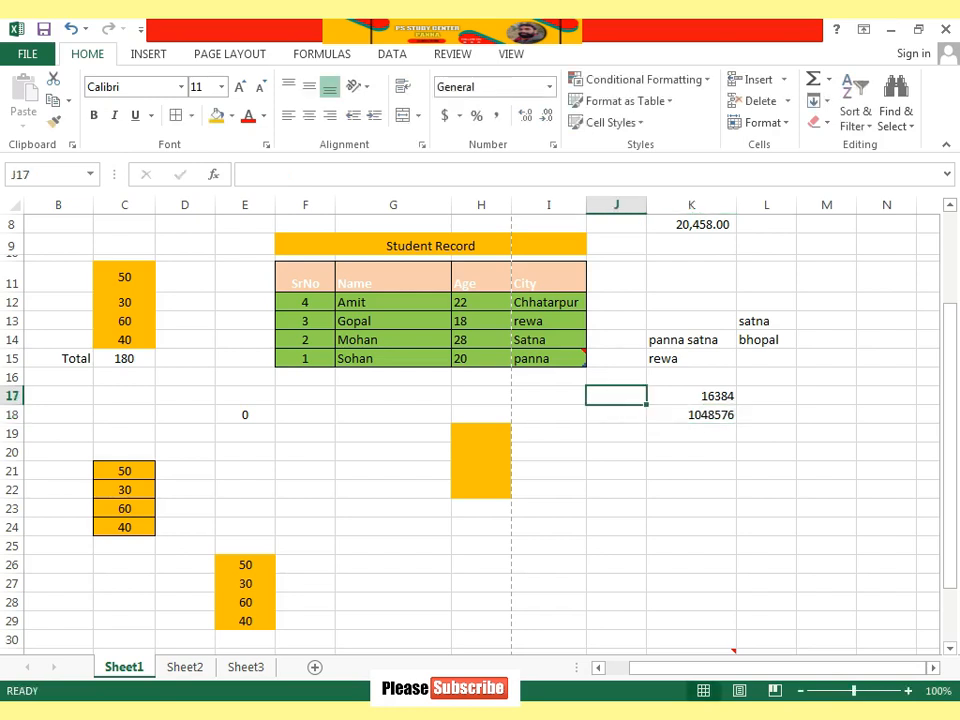
{"action": "type", "text": "Colu"}
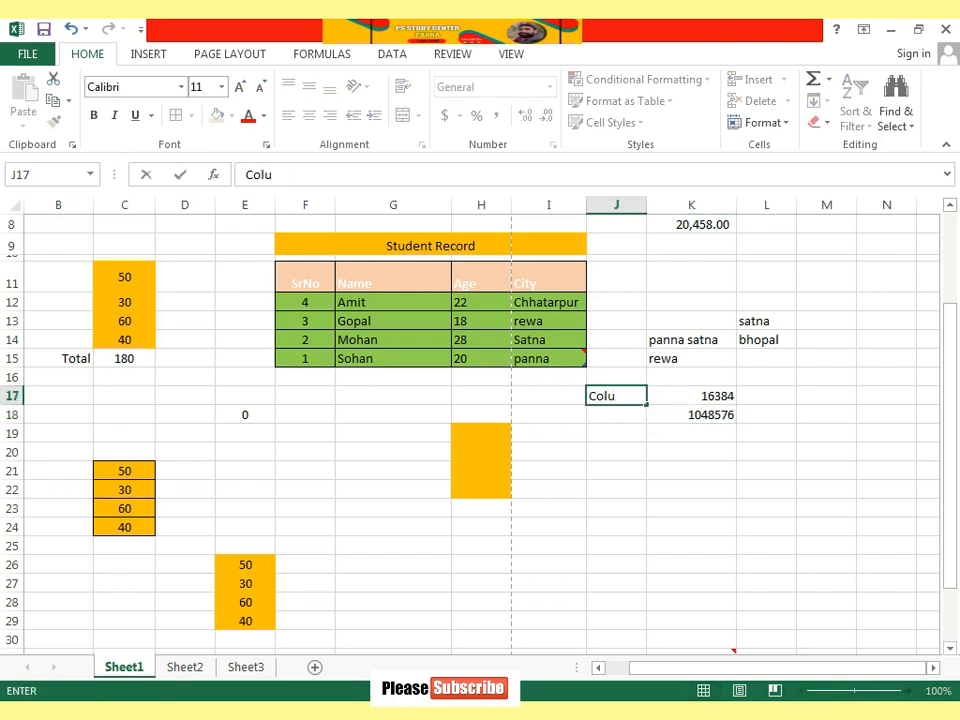
{"action": "type", "text": "mn"}
{"action": "key", "text": "Return"}
{"action": "type", "text": "Row"}
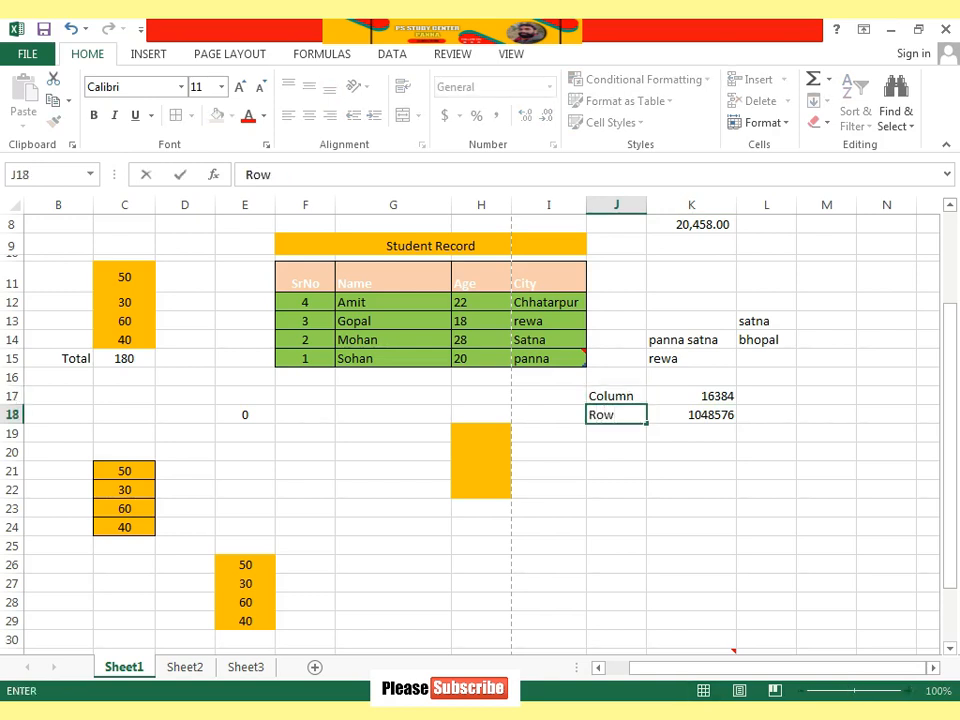
{"action": "left_click", "coordinate": [626, 415]}
{"action": "left_click", "coordinate": [691, 471]}
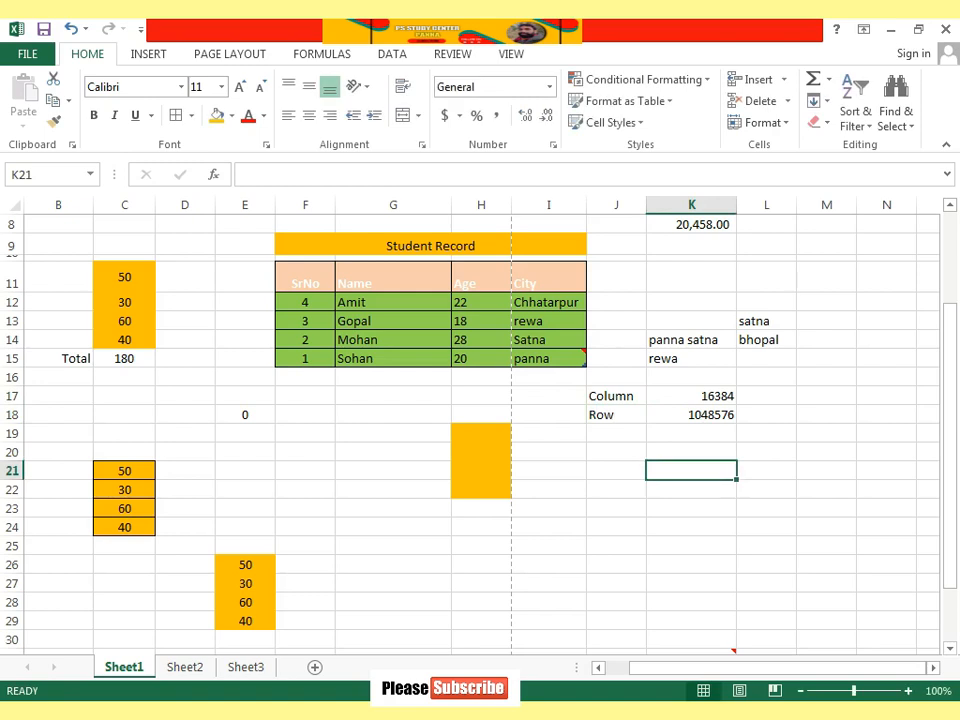
{"action": "left_click", "coordinate": [691, 415]}
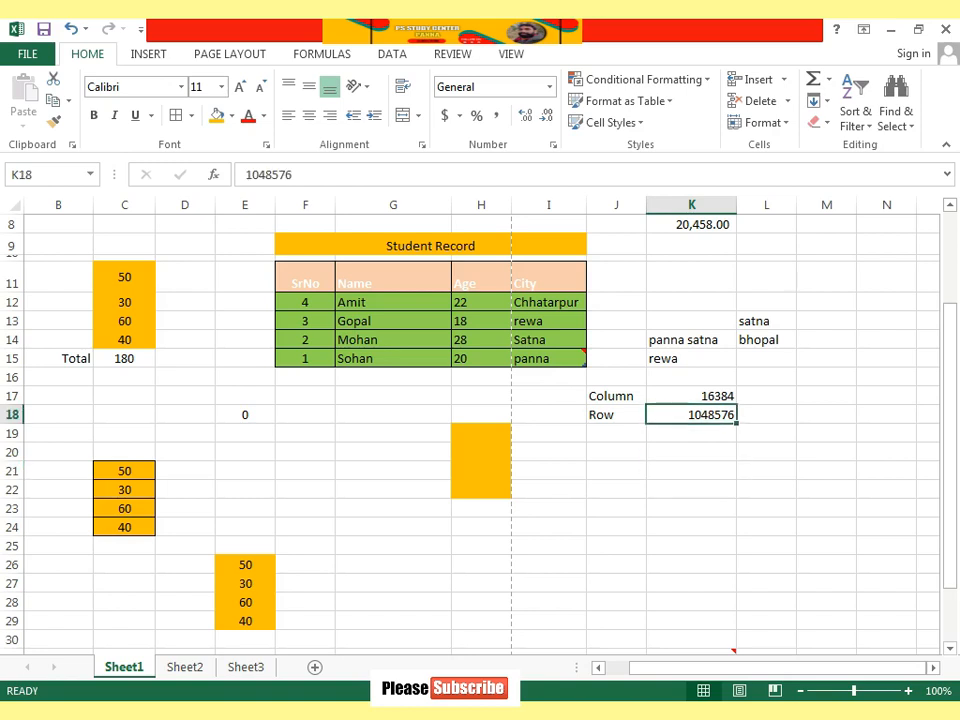
{"action": "left_click", "coordinate": [691, 508]}
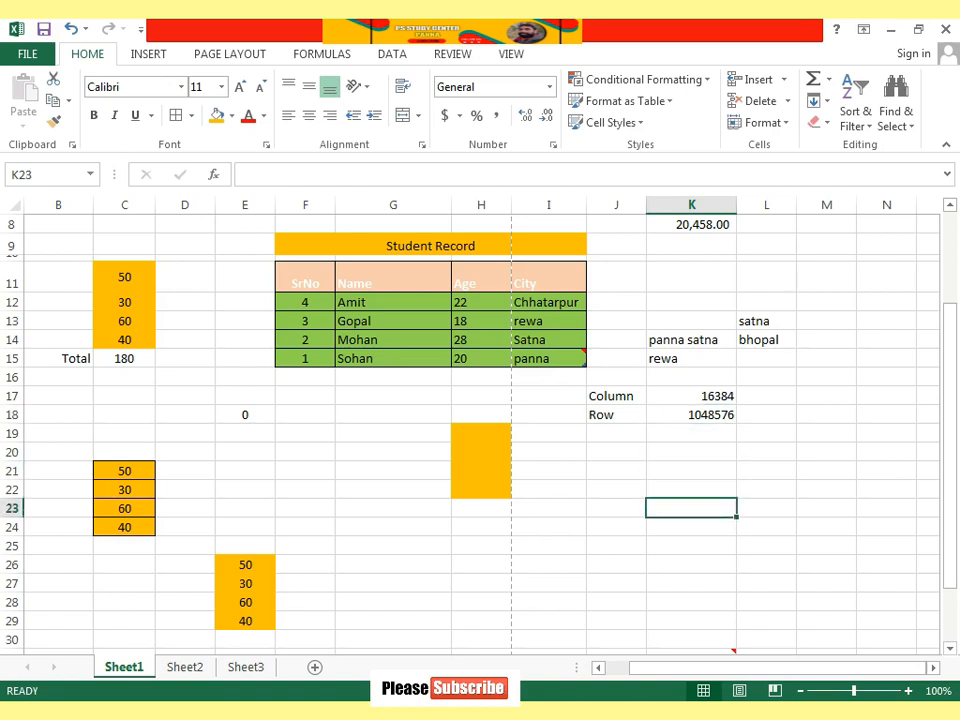
{"action": "scroll", "coordinate": [470, 420], "scroll_direction": "up", "scroll_amount": 1}
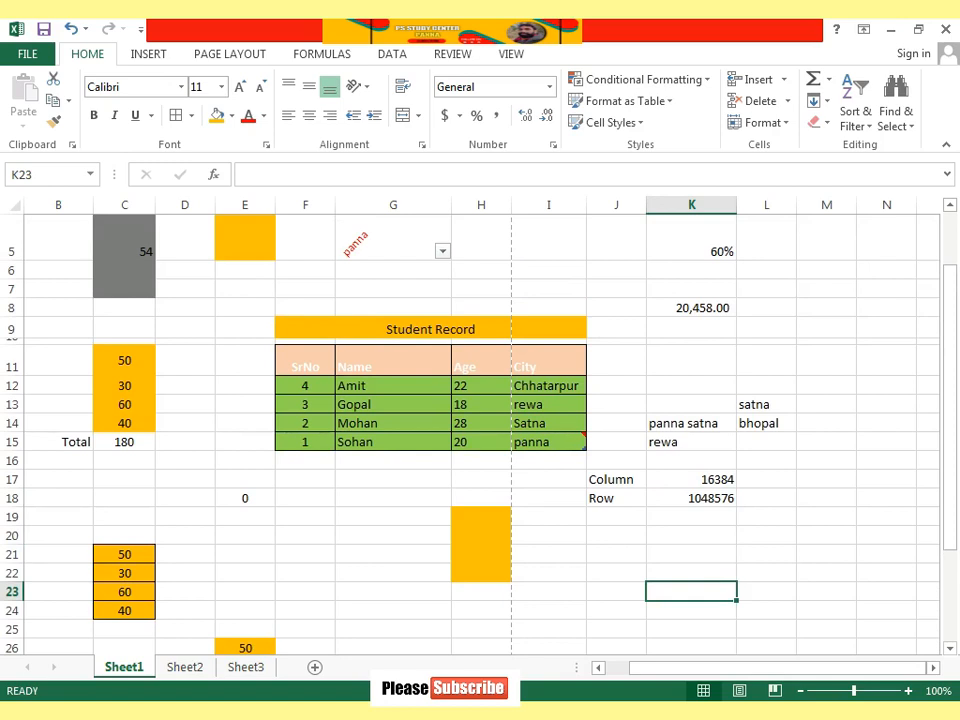
{"action": "scroll", "coordinate": [470, 420], "scroll_direction": "down", "scroll_amount": 1}
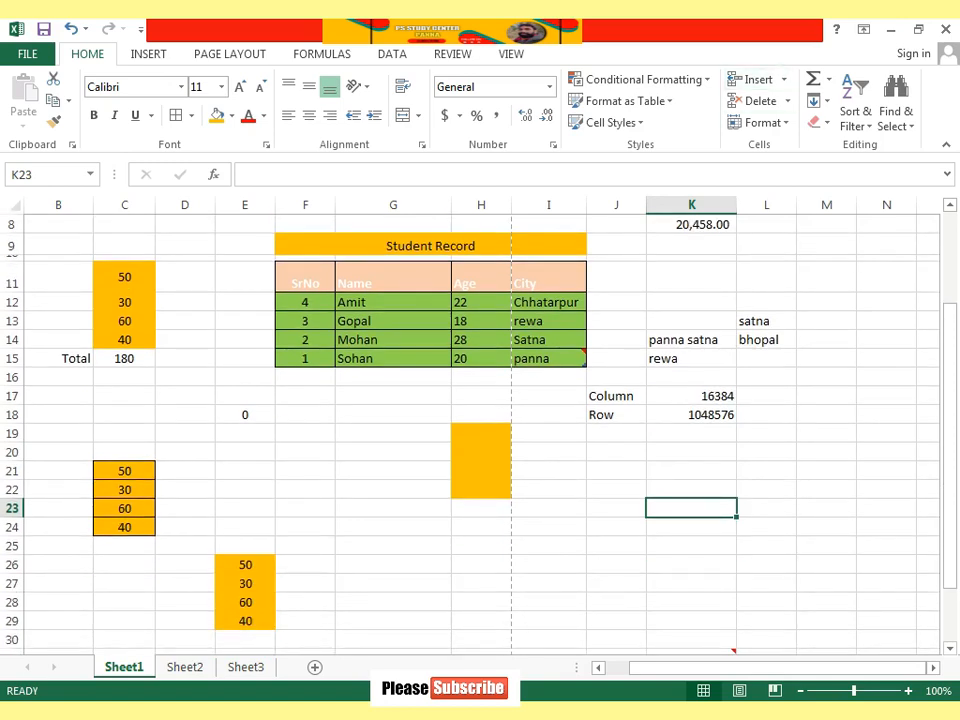
Step: View the insertion options available for cell K15
{"action": "left_click", "coordinate": [690, 358]}
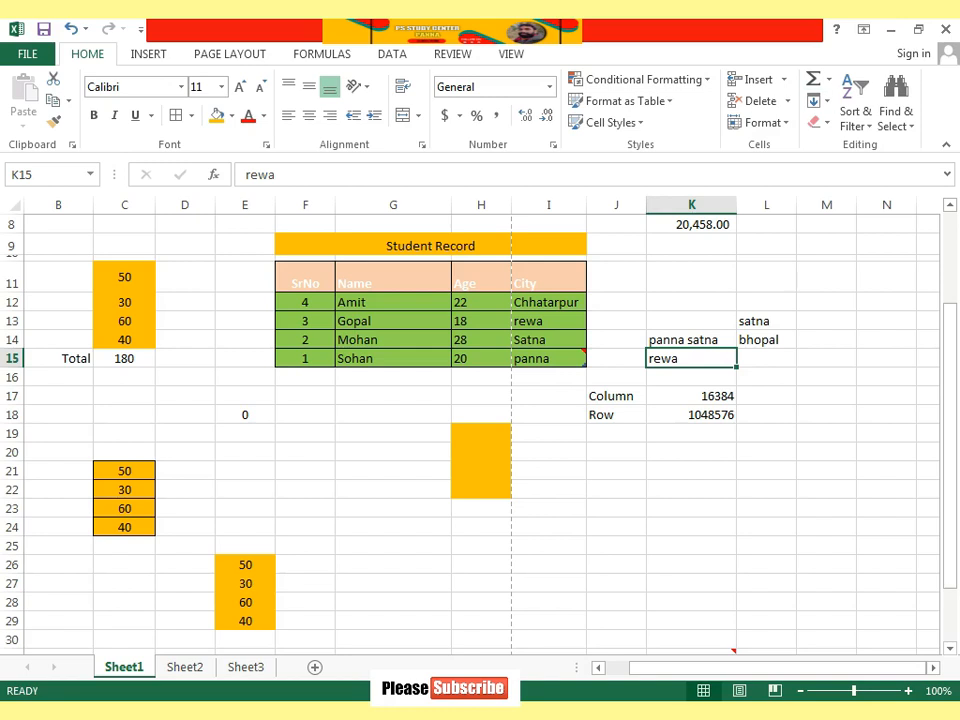
{"action": "left_click", "coordinate": [784, 80]}
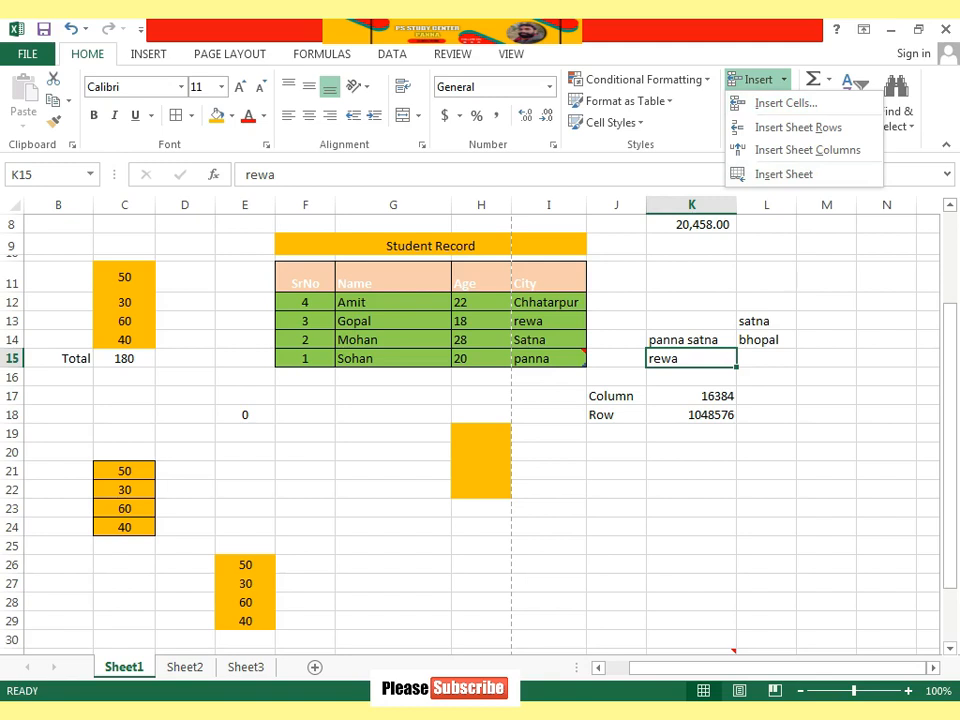
{"action": "left_click", "coordinate": [616, 396]}
Step: Insert a blank sheet row at row 17, above the row holding the Column label
{"action": "left_click", "coordinate": [616, 396]}
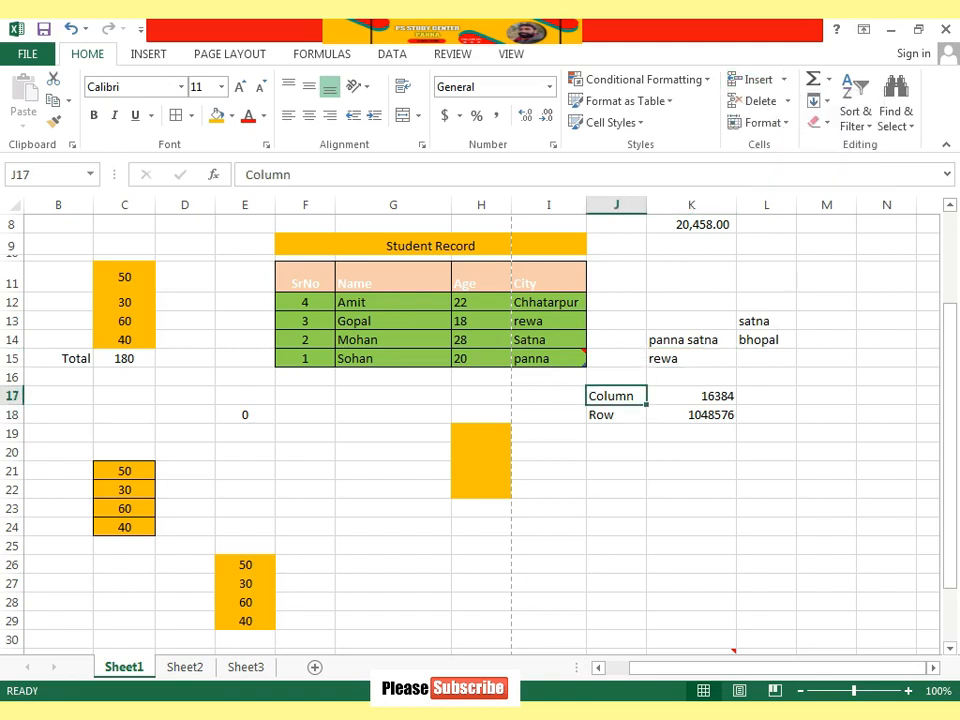
{"action": "left_click", "coordinate": [784, 79]}
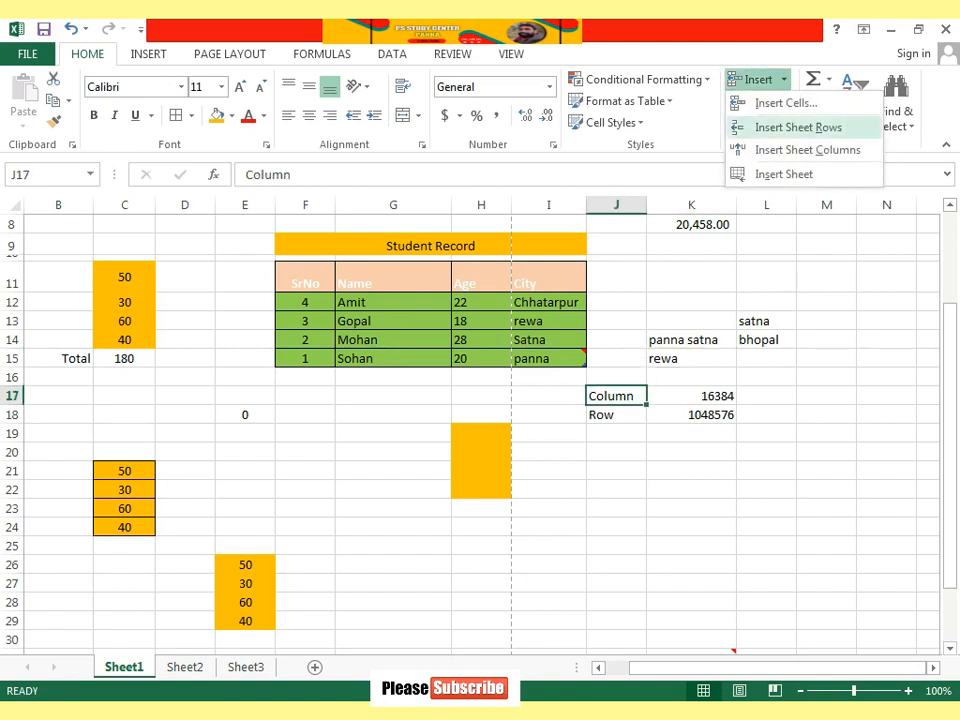
{"action": "left_click", "coordinate": [798, 127]}
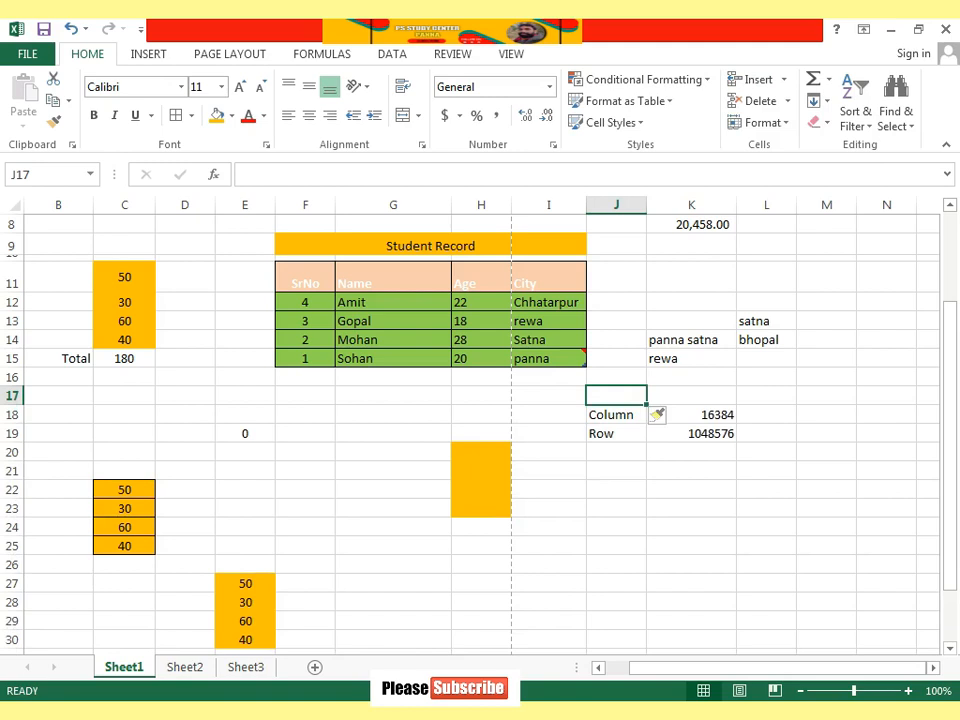
Step: Insert a blank sheet column at column K, before the cell containing 16384
{"action": "left_click", "coordinate": [12, 396]}
{"action": "left_click", "coordinate": [691, 471]}
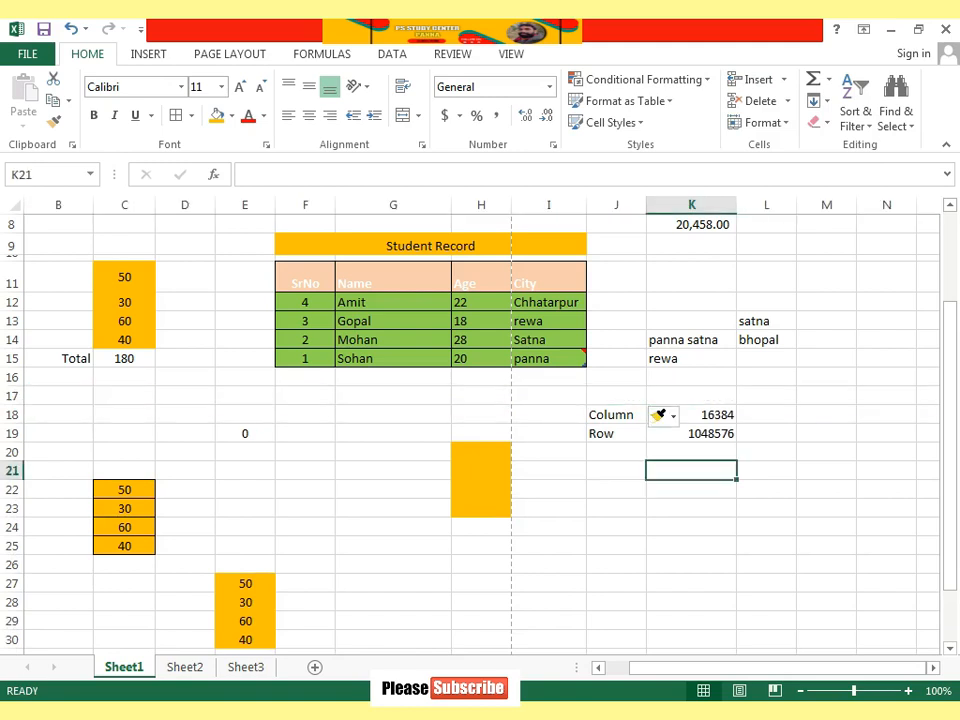
{"action": "left_click", "coordinate": [708, 415]}
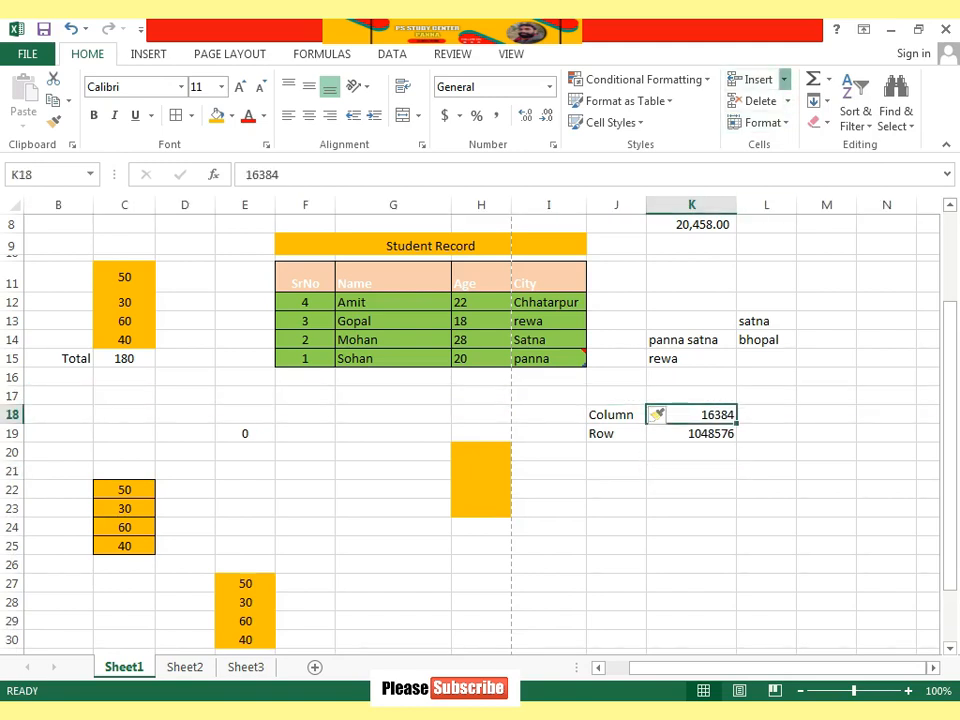
{"action": "left_click", "coordinate": [784, 79]}
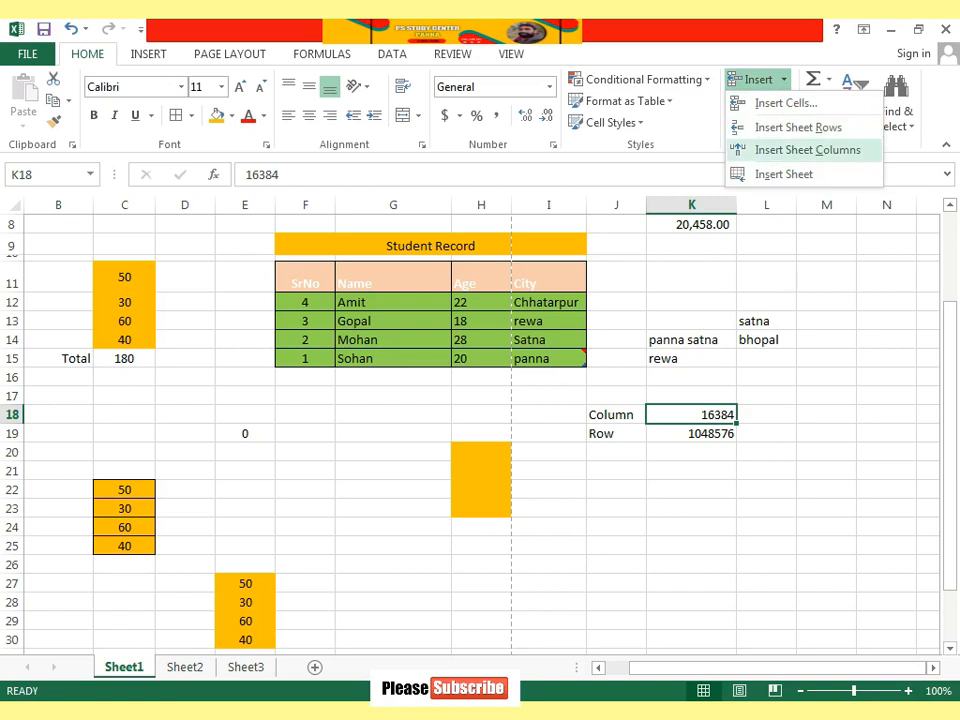
{"action": "key", "text": "Escape"}
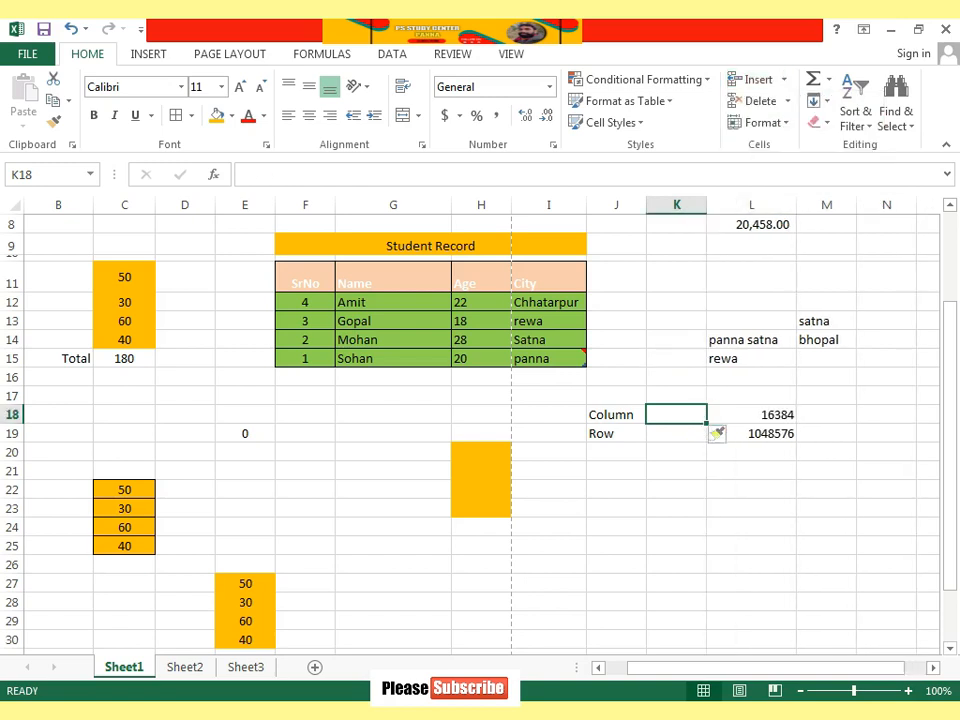
Step: Undo the insertion of the blank column K and of the blank row 17
{"action": "left_click", "coordinate": [677, 205]}
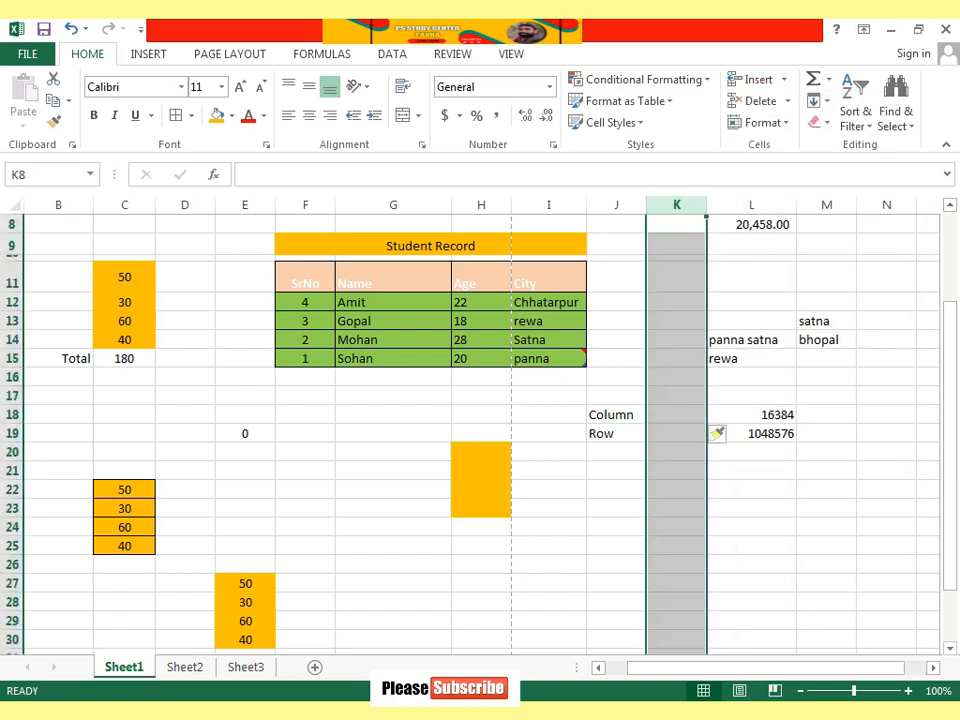
{"action": "left_click", "coordinate": [751, 527]}
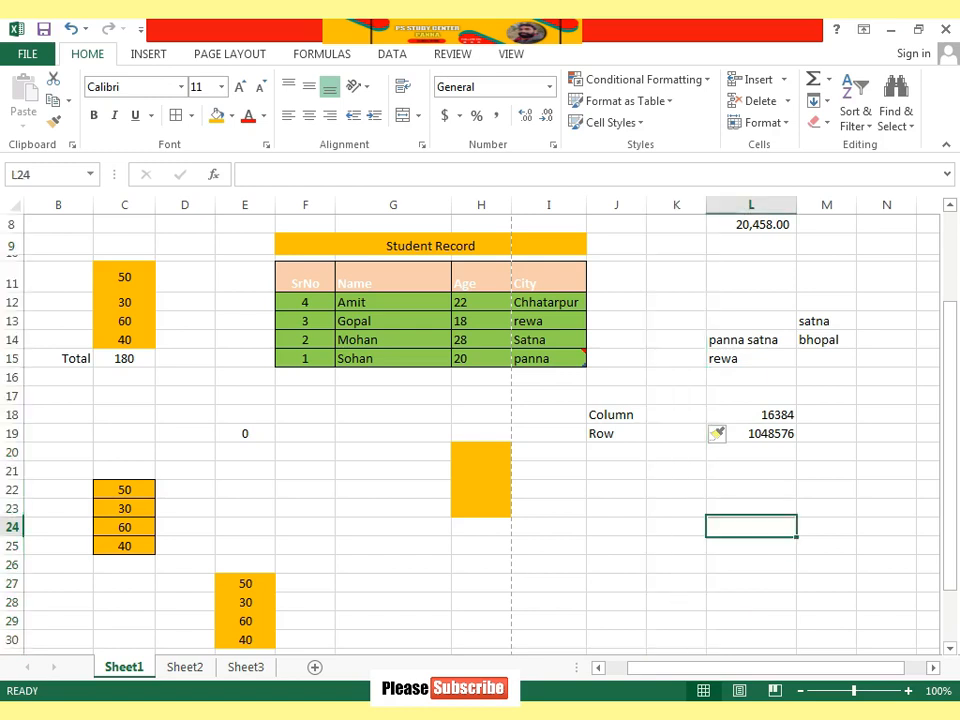
{"action": "key", "text": "ctrl+z"}
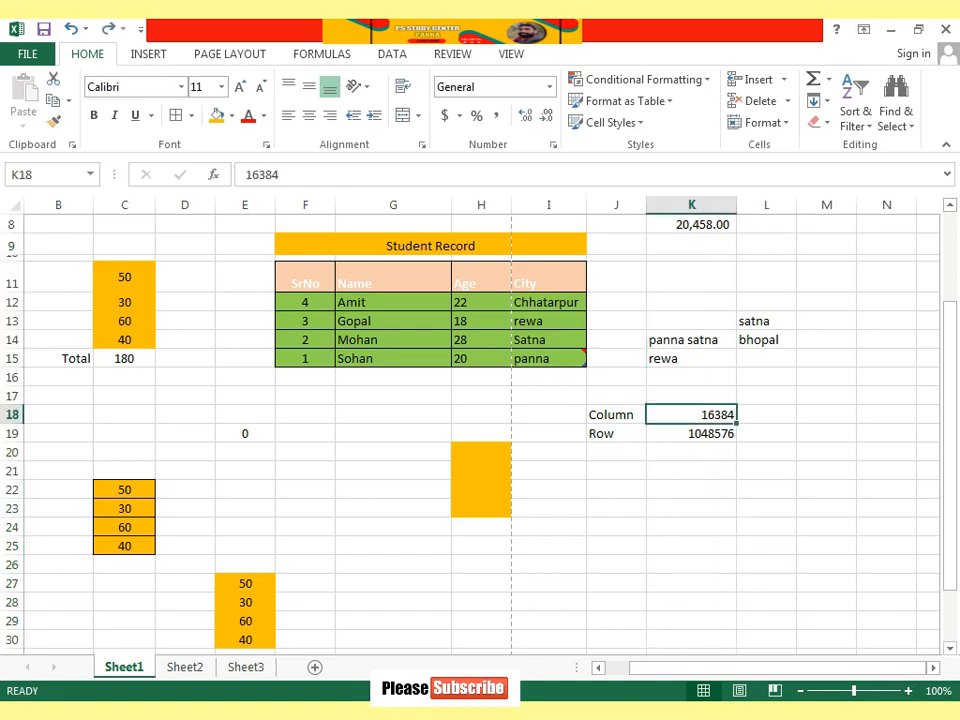
{"action": "key", "text": "ctrl+z"}
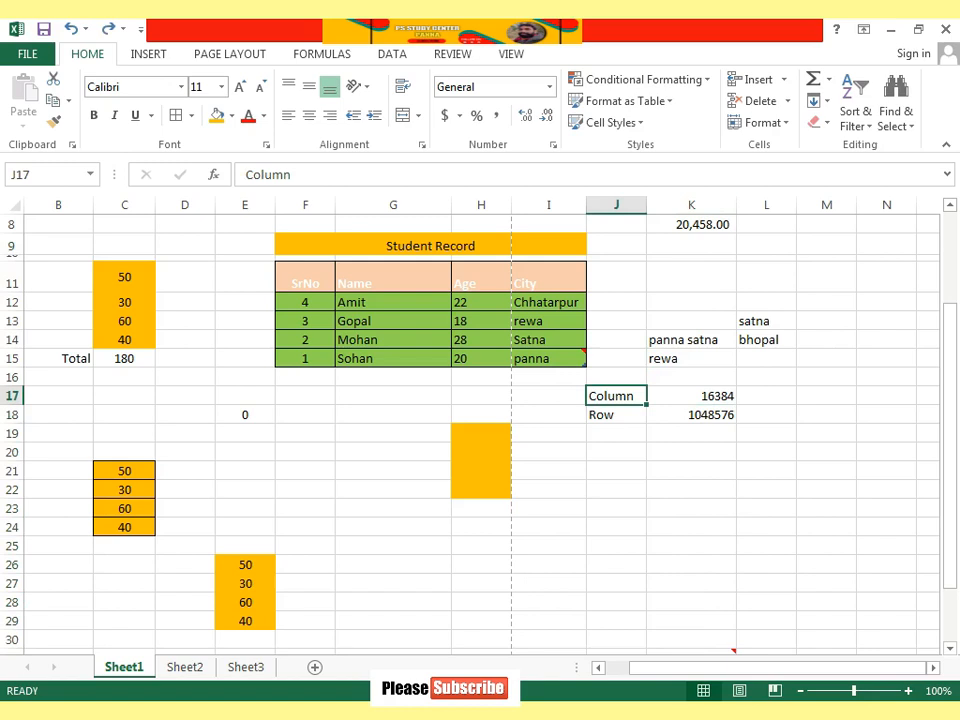
Step: Insert two new blank worksheets before Sheet3
{"action": "left_click", "coordinate": [783, 79]}
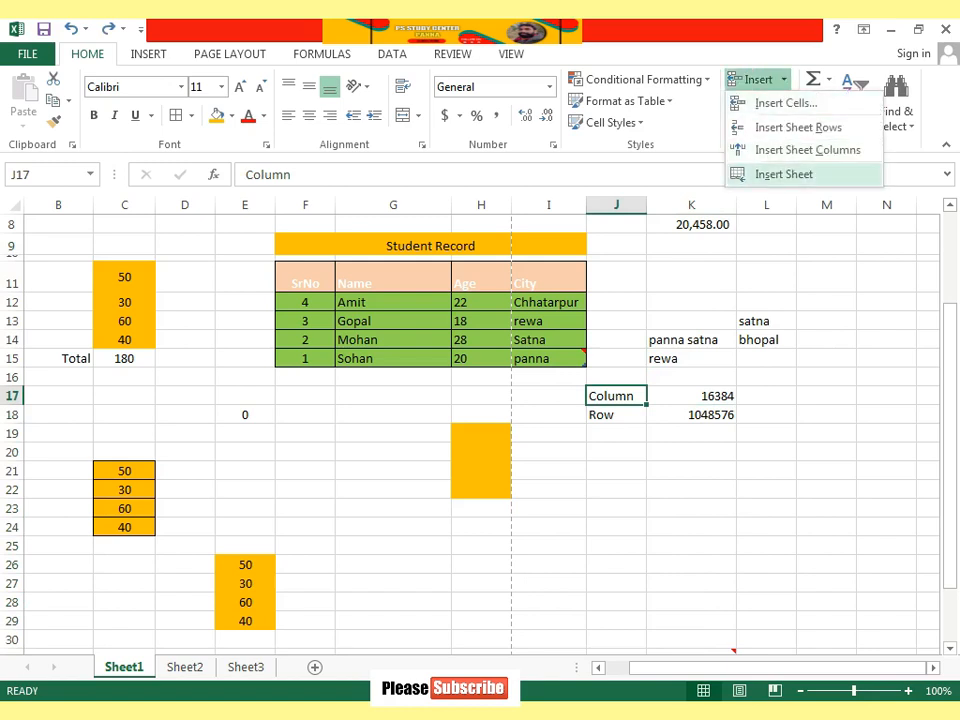
{"action": "key", "text": "Escape"}
{"action": "left_click", "coordinate": [245, 666]}
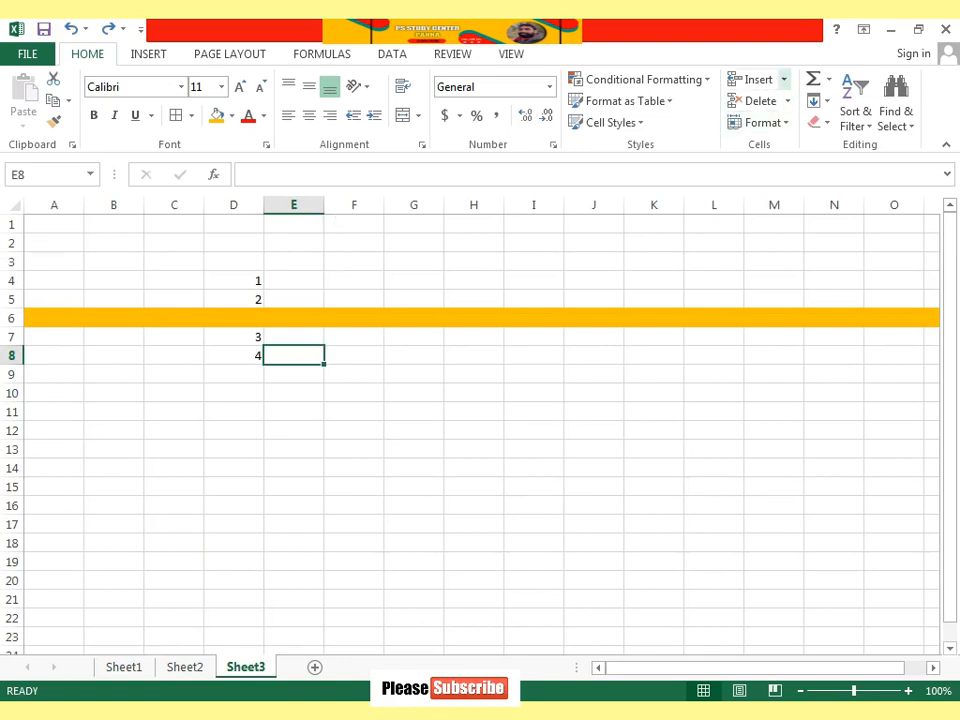
{"action": "left_click", "coordinate": [783, 79]}
{"action": "left_click", "coordinate": [760, 148]}
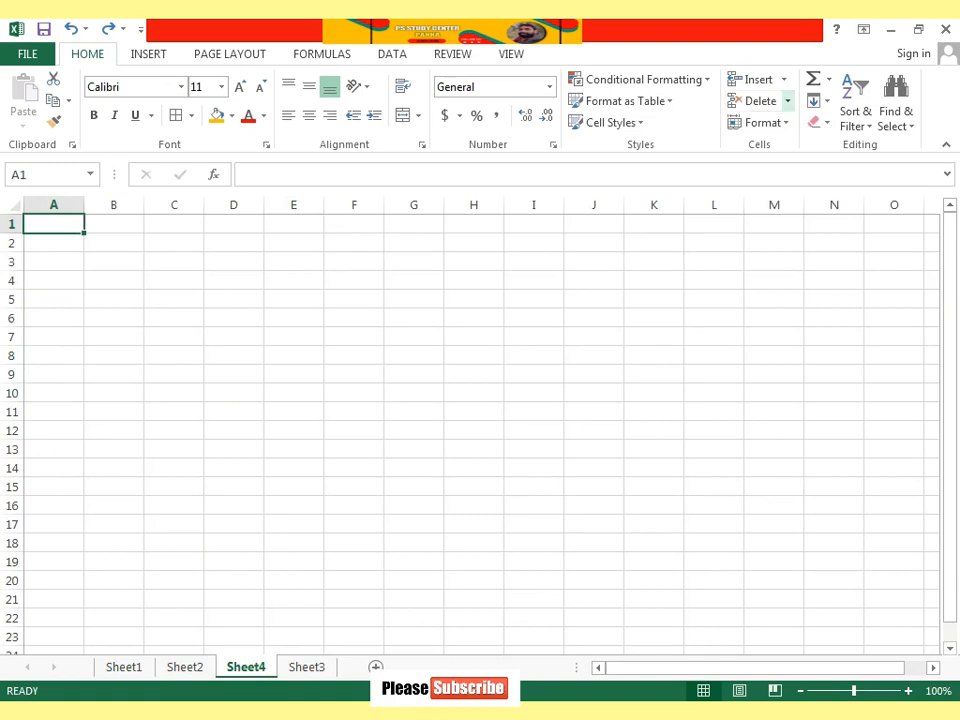
{"action": "left_click", "coordinate": [783, 79]}
{"action": "left_click", "coordinate": [775, 174]}
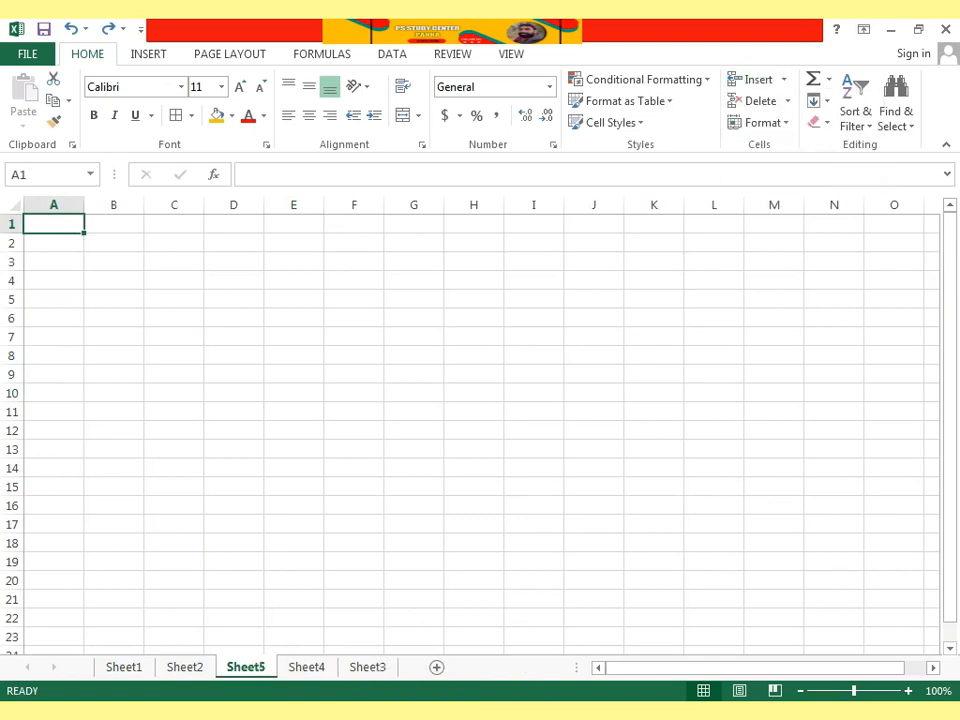
Step: Review the available options for inserting and deleting cells, rows, columns and sheets
{"action": "left_click", "coordinate": [783, 79]}
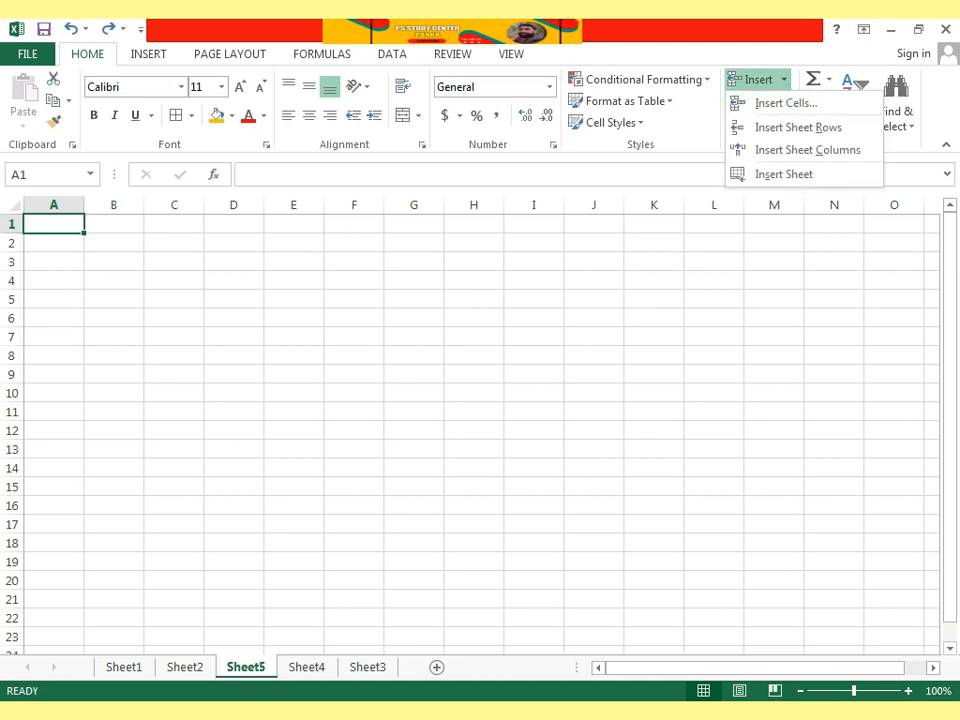
{"action": "key", "text": "Escape"}
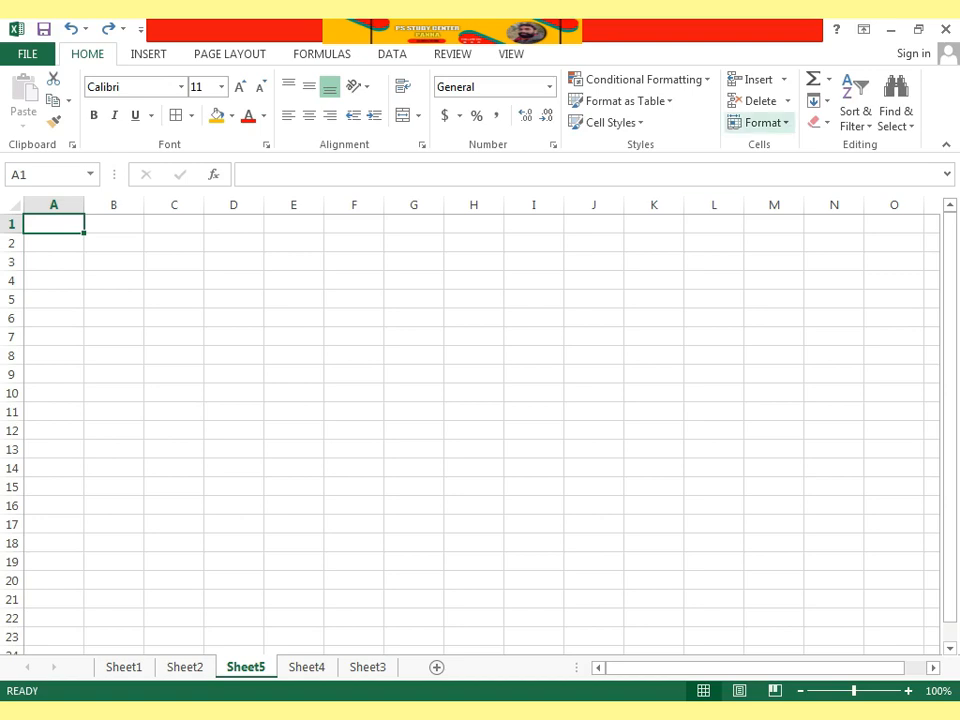
{"action": "left_click", "coordinate": [787, 101]}
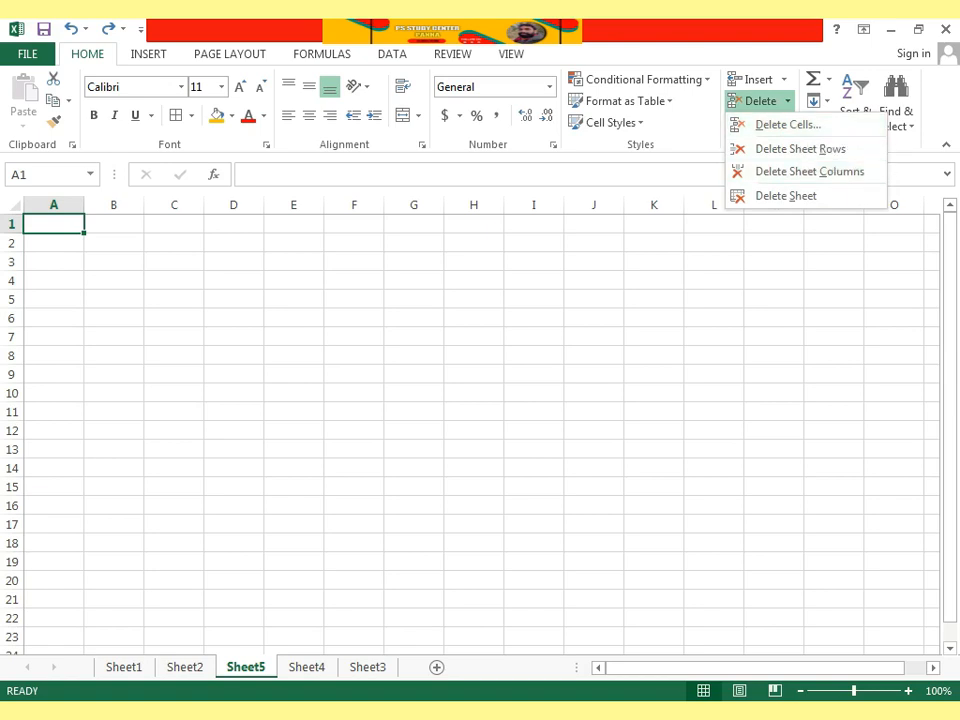
{"action": "key", "text": "Escape"}
Step: On Sheet1, delete cell L14 containing "bhopal" with the Shift cells up option
{"action": "key", "text": "ctrl+Page_Up"}
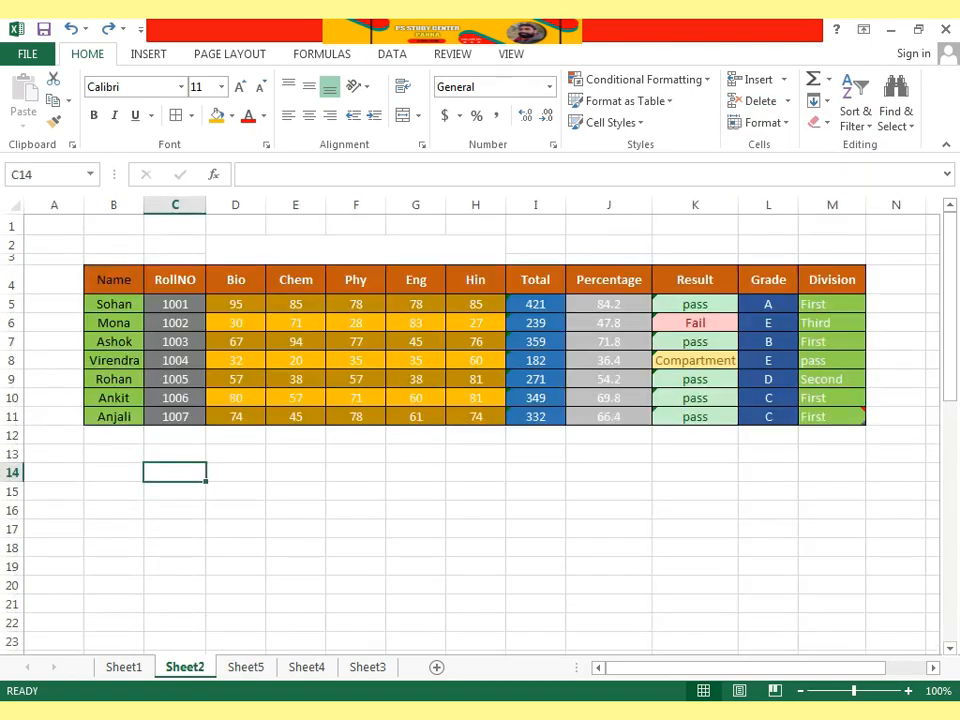
{"action": "key", "text": "ctrl+Page_Up"}
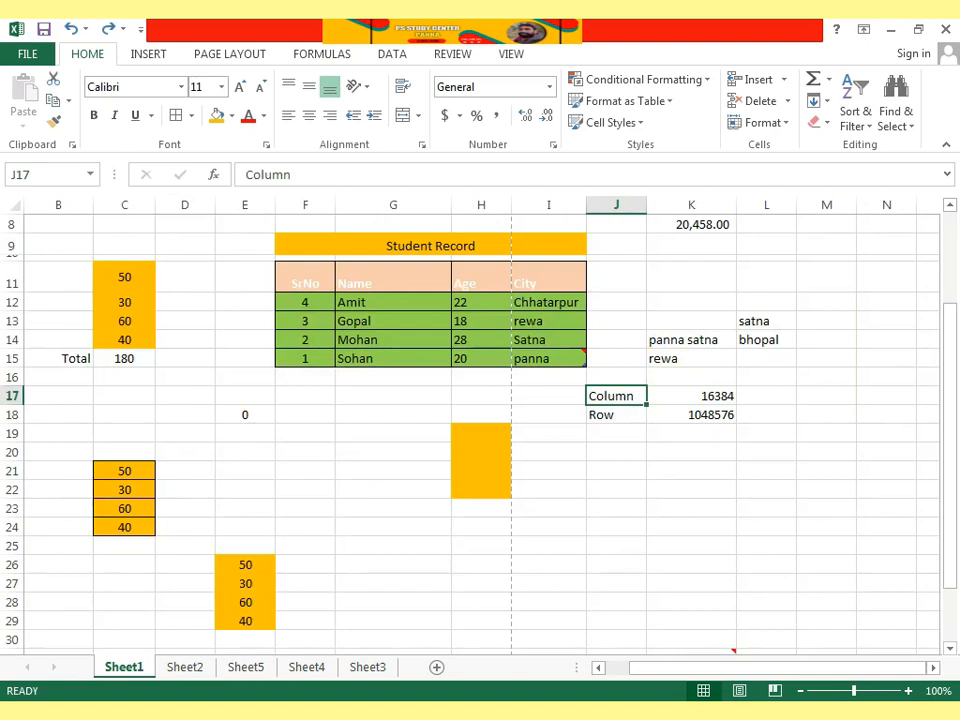
{"action": "left_click", "coordinate": [766, 339]}
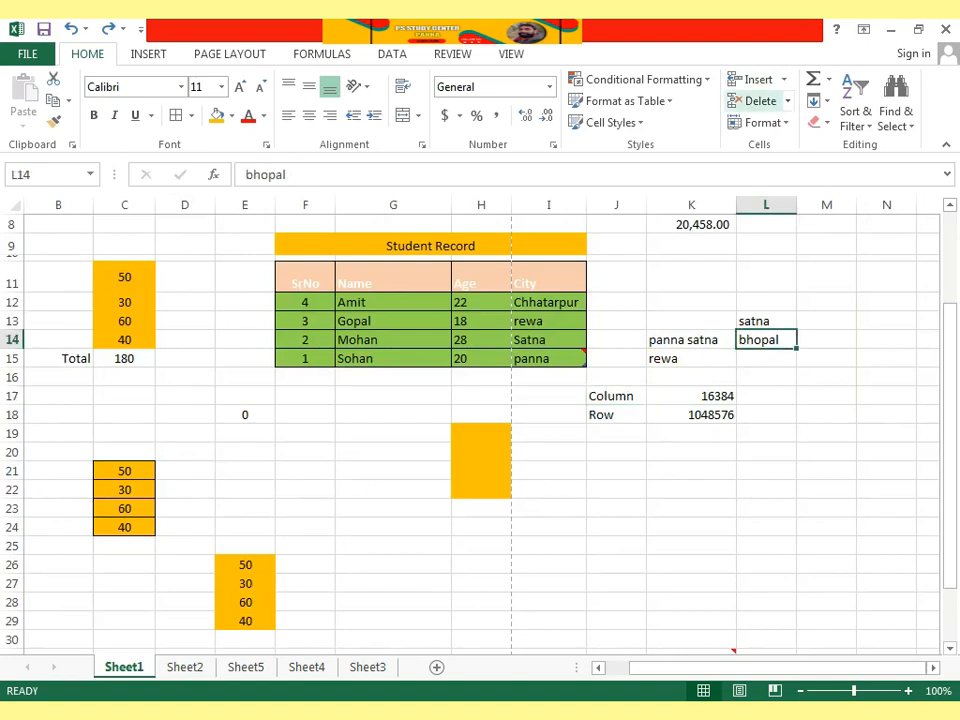
{"action": "left_click", "coordinate": [787, 101]}
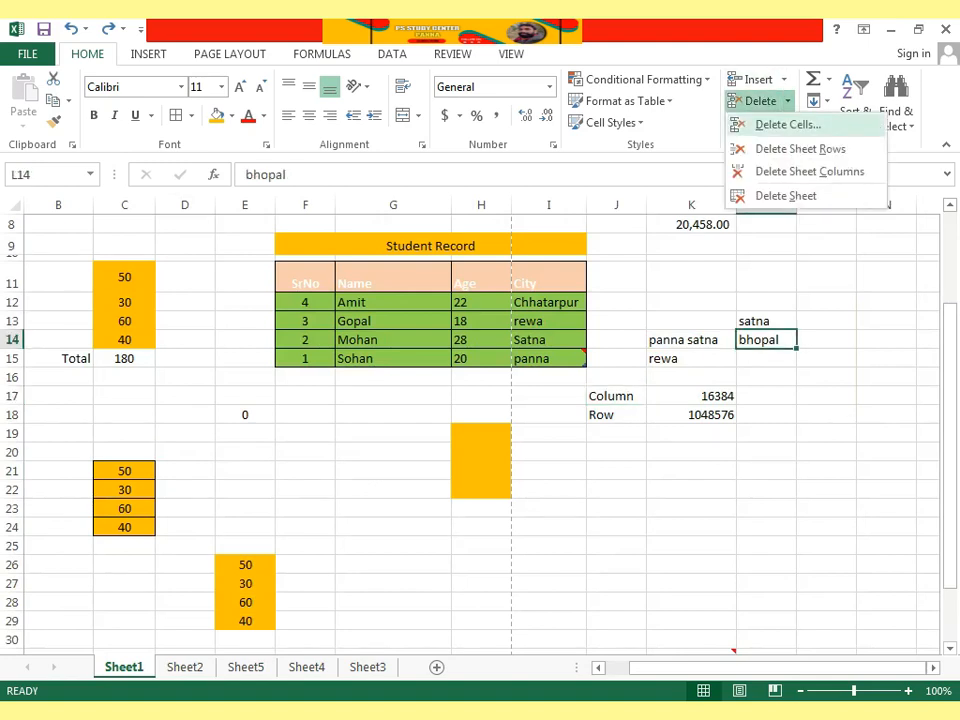
{"action": "left_click", "coordinate": [786, 124]}
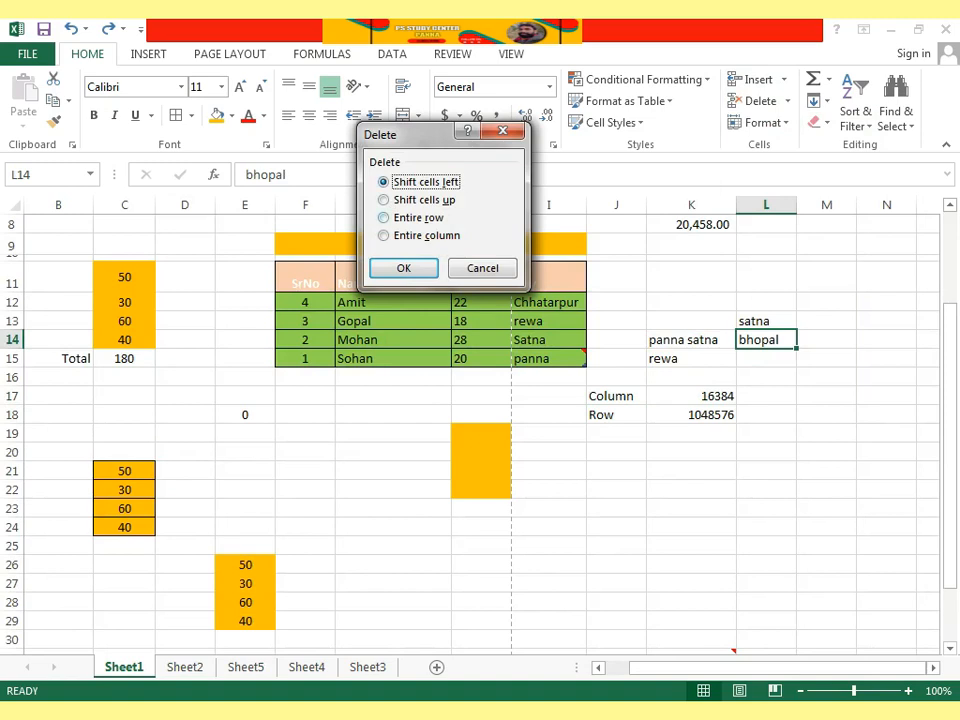
{"action": "key", "text": "Down"}
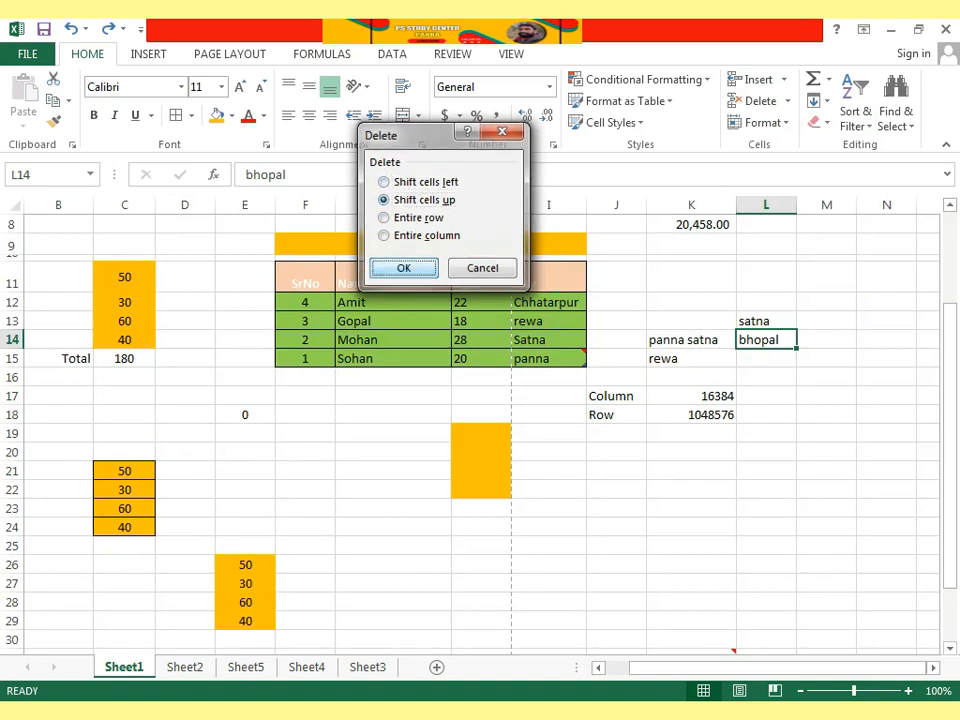
{"action": "key", "text": "Return"}
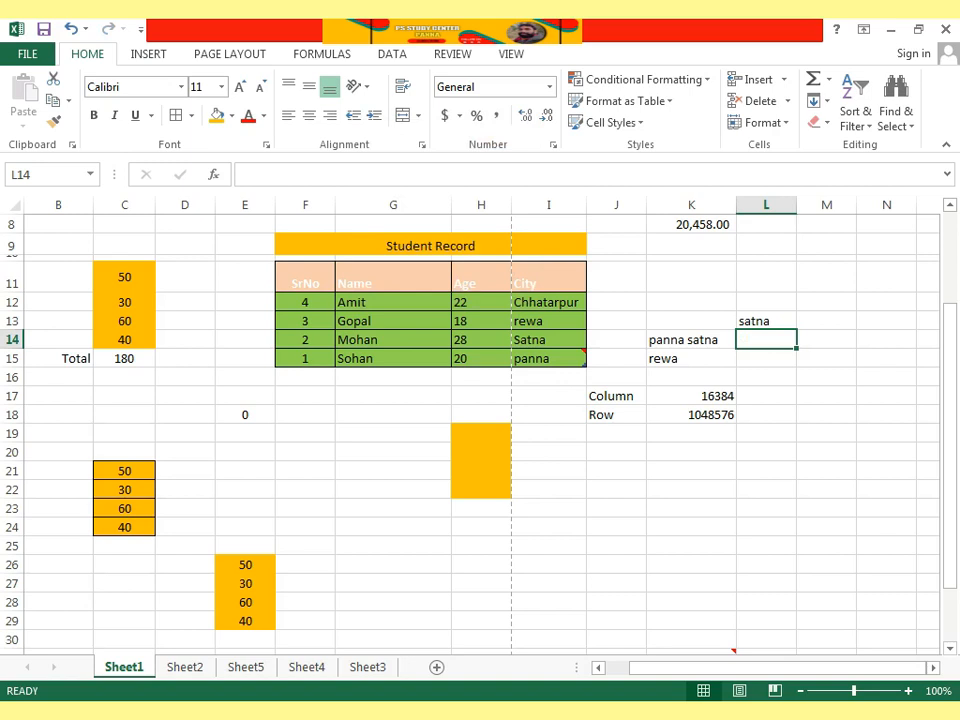
Step: Delete the entire sheet column L, using the cell L13 containing "satna"
{"action": "left_click", "coordinate": [766, 321]}
{"action": "left_click", "coordinate": [788, 101]}
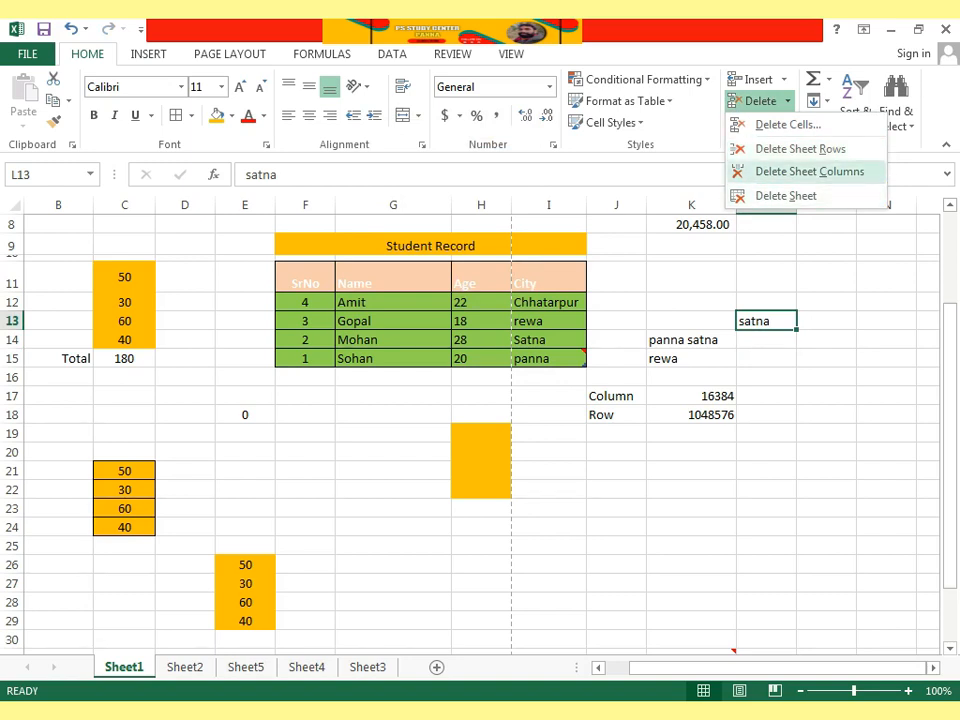
{"action": "left_click", "coordinate": [809, 171]}
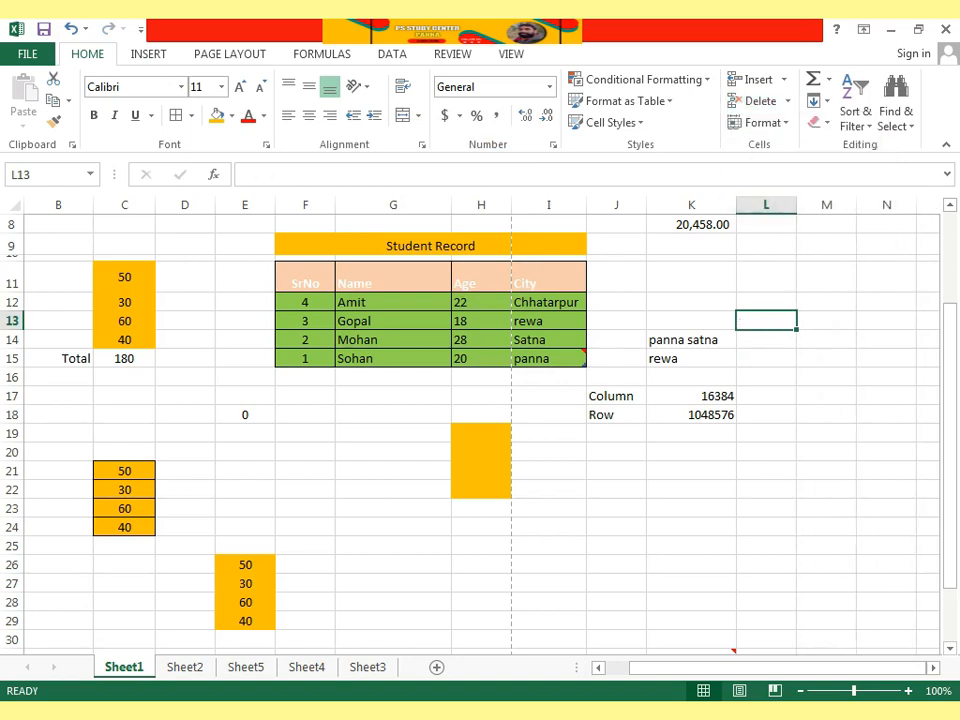
Step: Delete the whole Sheet1 worksheet from the workbook and confirm its removal
{"action": "scroll", "coordinate": [480, 420], "scroll_direction": "down", "scroll_amount": 1}
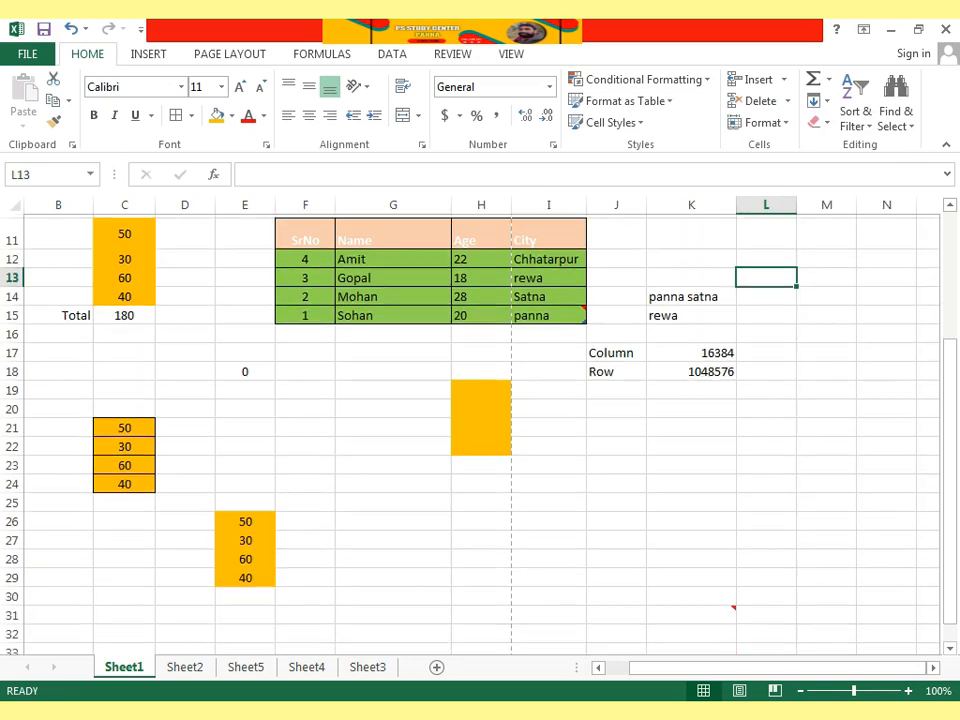
{"action": "left_click_drag", "start_coordinate": [124, 424], "coordinate": [124, 480]}
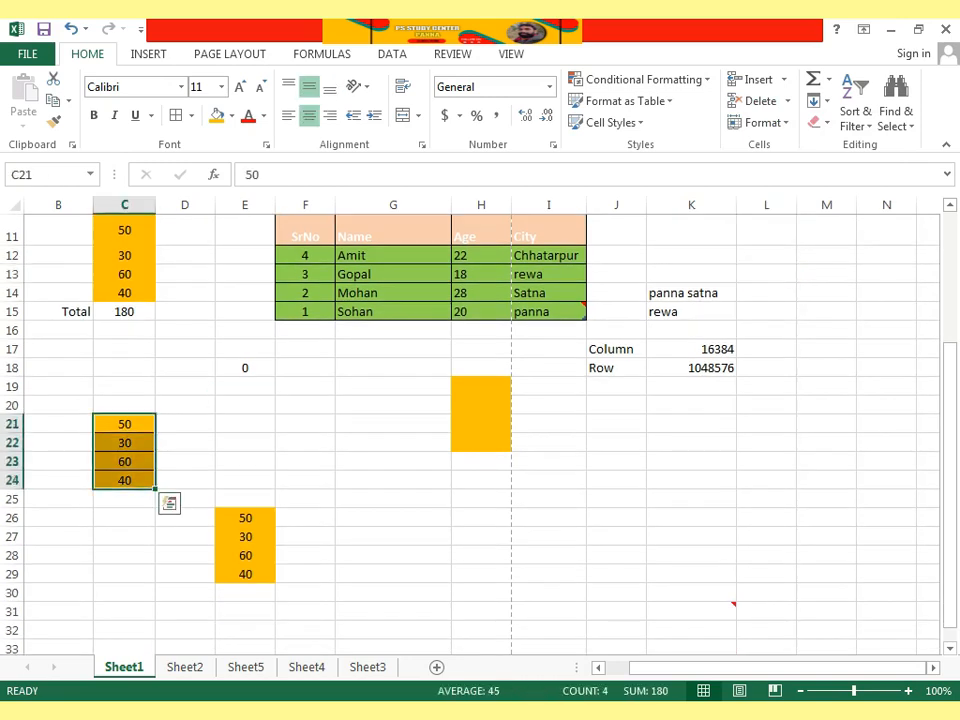
{"action": "left_click", "coordinate": [787, 101]}
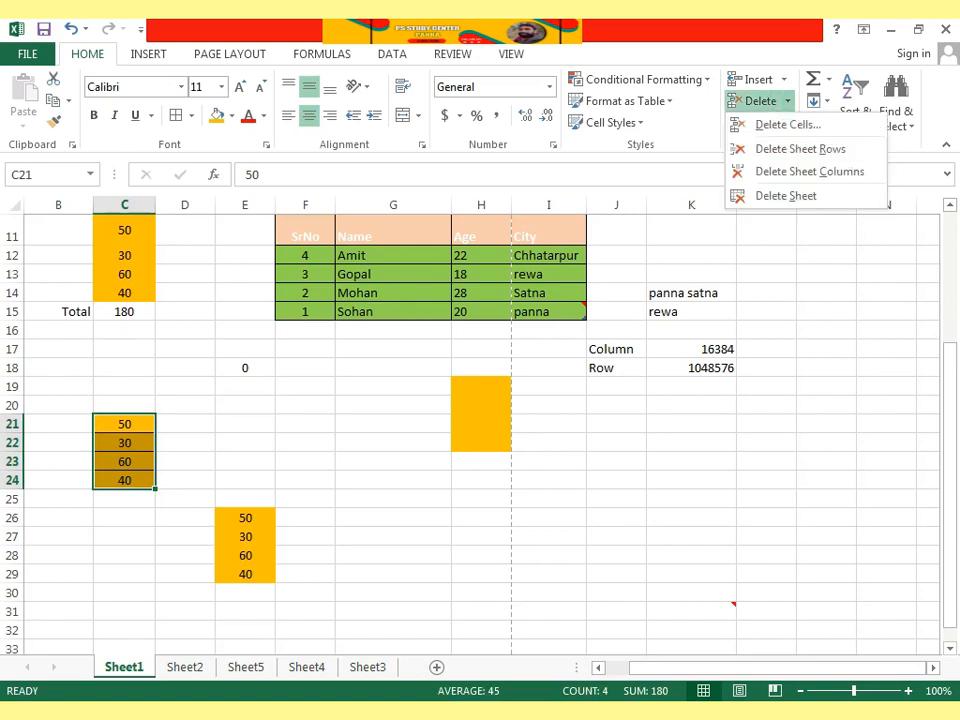
{"action": "left_click", "coordinate": [786, 196]}
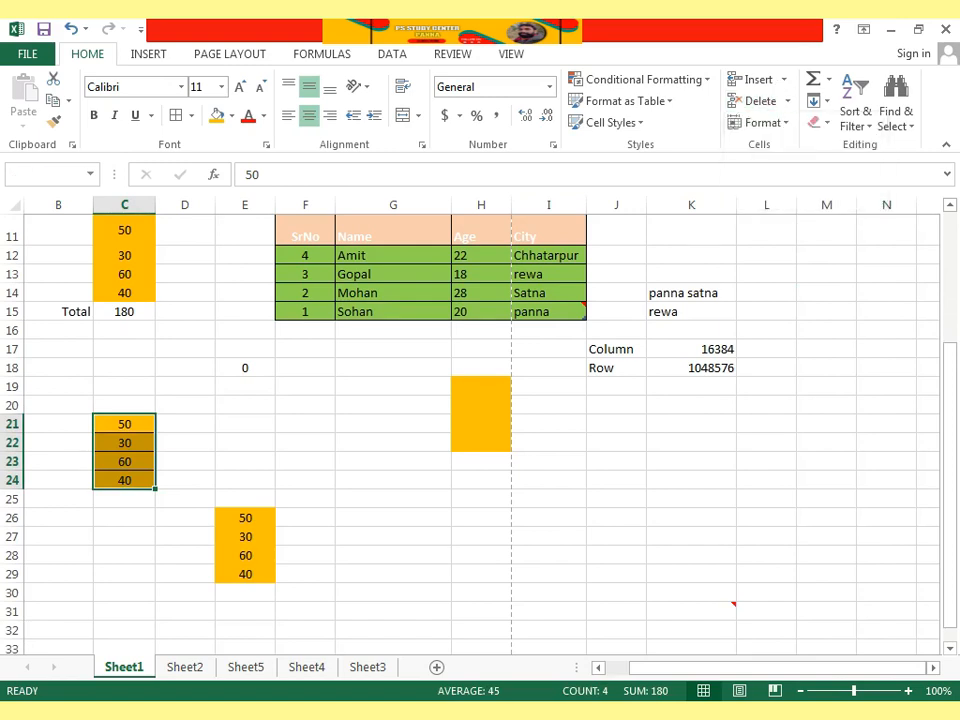
{"action": "key", "text": "Return"}
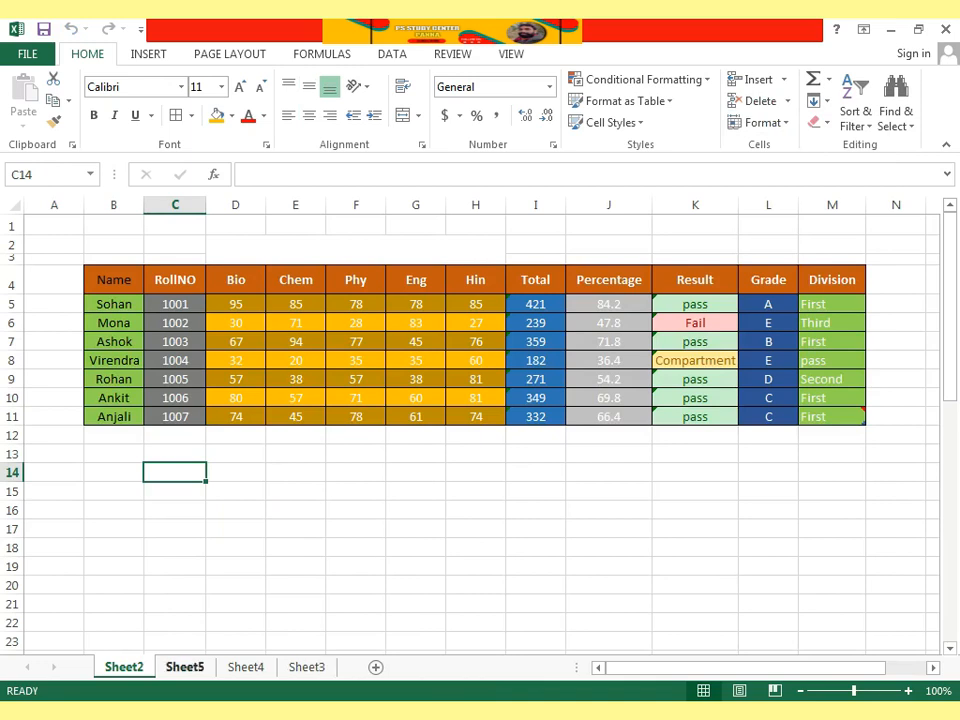
Step: Set the height of row 19 on Sheet2 to 30, using cell H19 below the marks table
{"action": "left_click", "coordinate": [476, 566]}
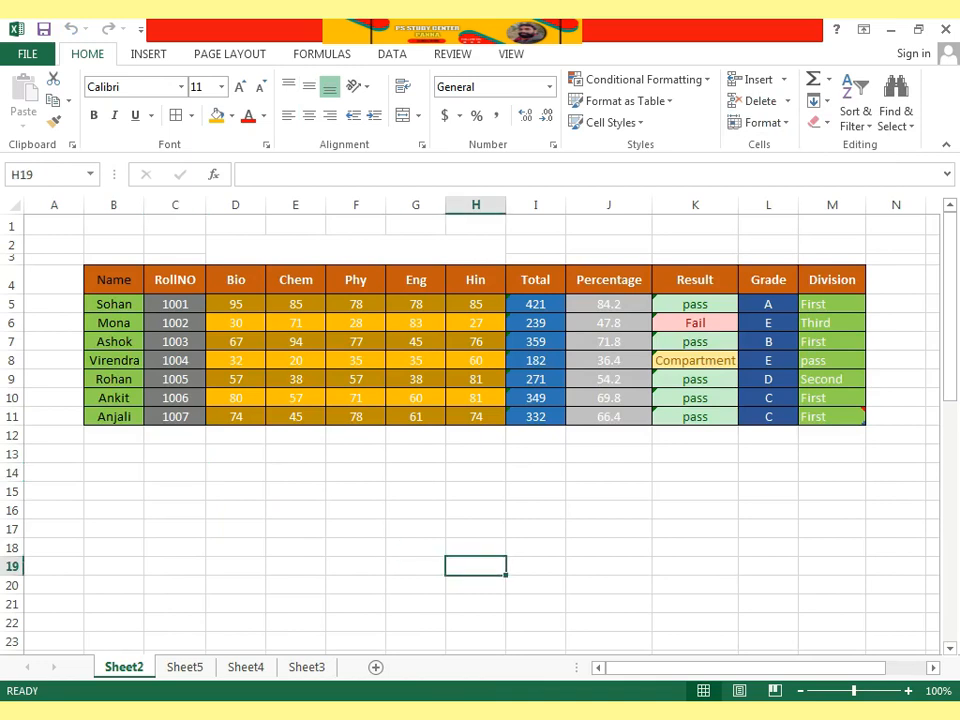
{"action": "left_click", "coordinate": [763, 122]}
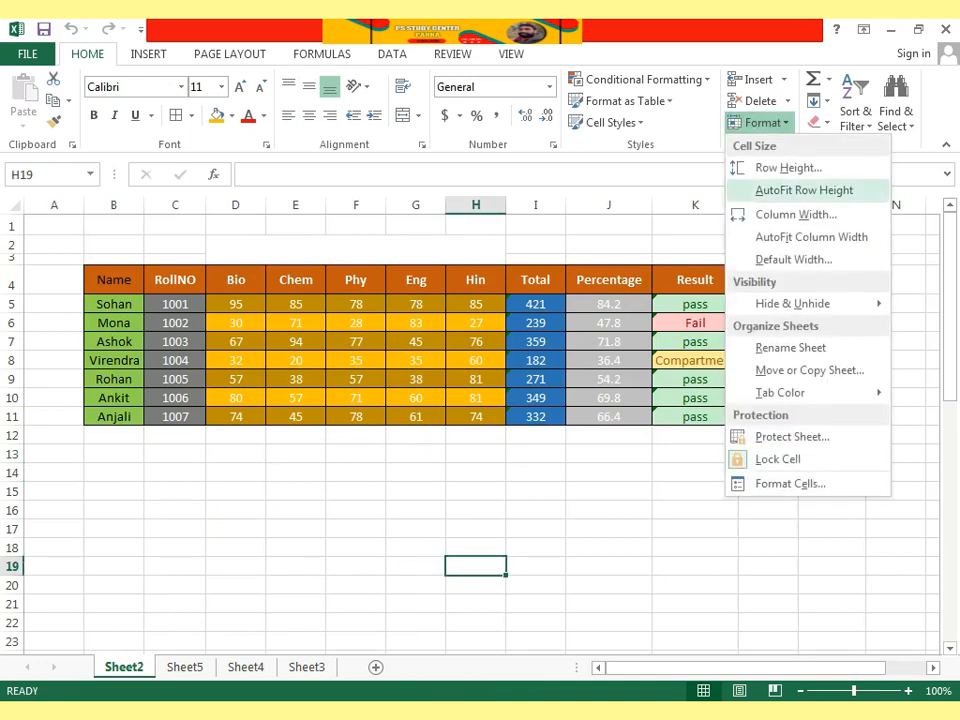
{"action": "key", "text": "Escape"}
{"action": "scroll", "coordinate": [475, 430], "scroll_direction": "down", "scroll_amount": 1}
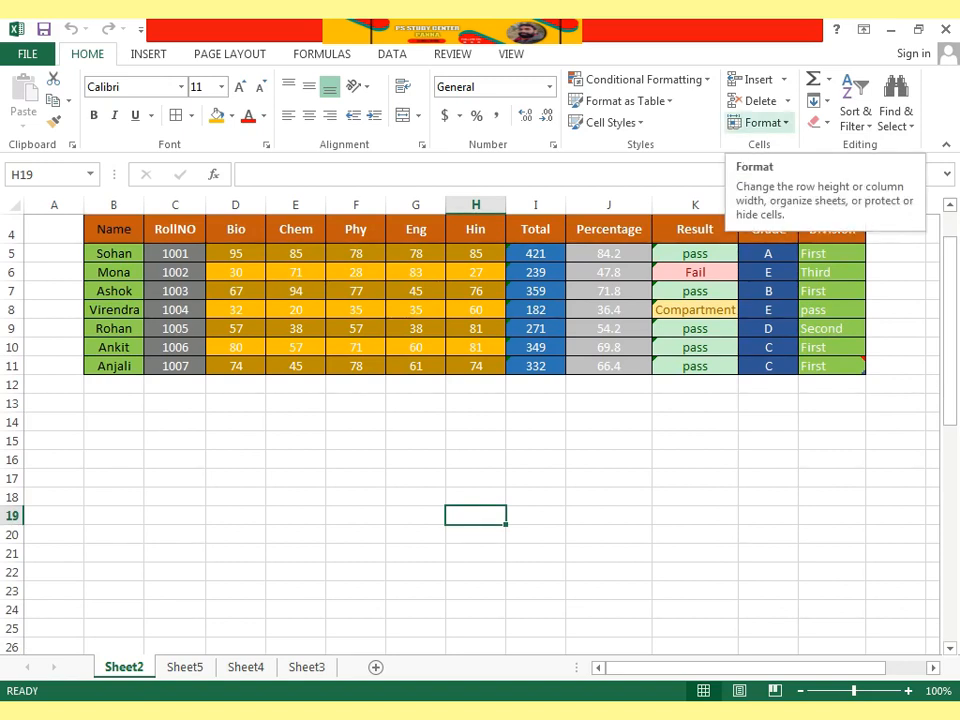
{"action": "left_click", "coordinate": [763, 122]}
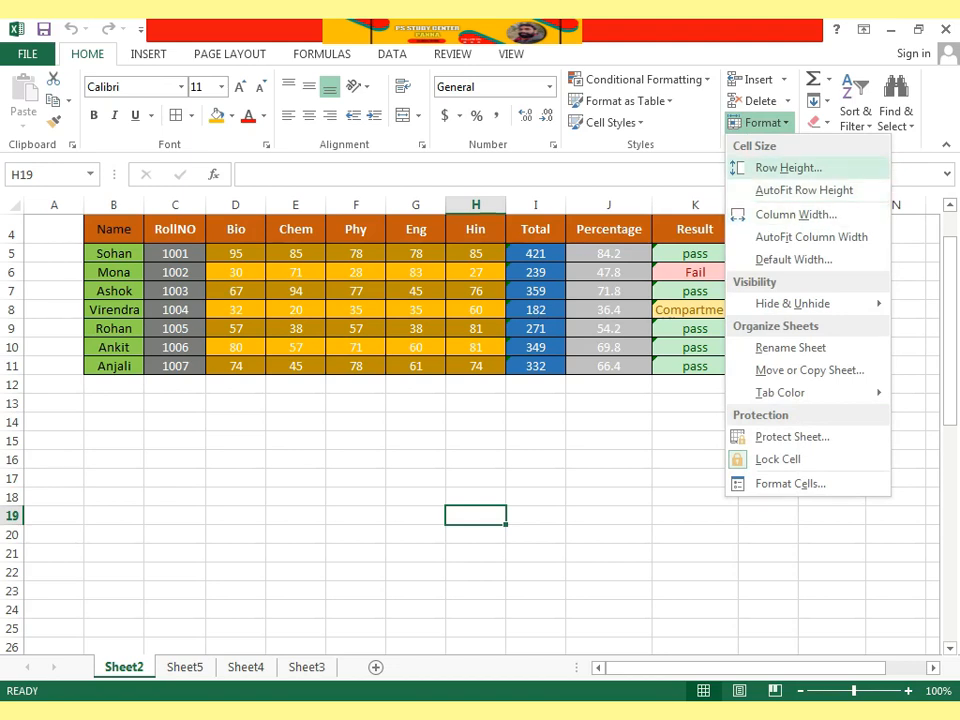
{"action": "left_click", "coordinate": [788, 168]}
{"action": "left_click_drag", "start_coordinate": [430, 168], "coordinate": [606, 199]}
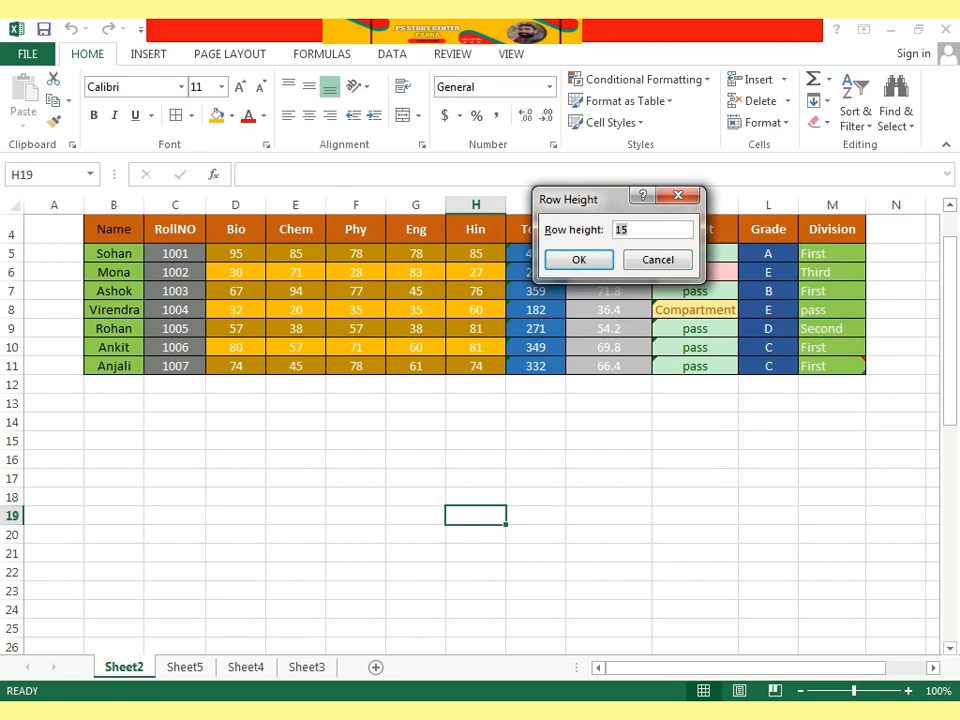
{"action": "key", "text": "BackSpace"}
{"action": "key", "text": "BackSpace"}
{"action": "type", "text": "30"}
{"action": "key", "text": "Return"}
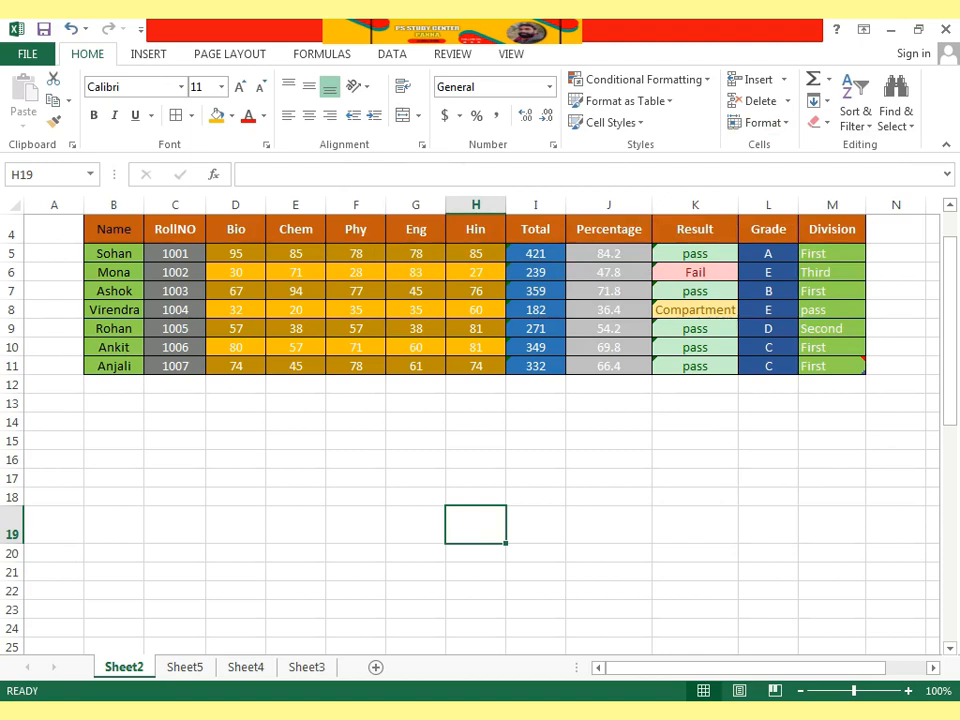
Step: Select the whole Hin column H and set the height of all sheet rows to 30
{"action": "left_click", "coordinate": [475, 204]}
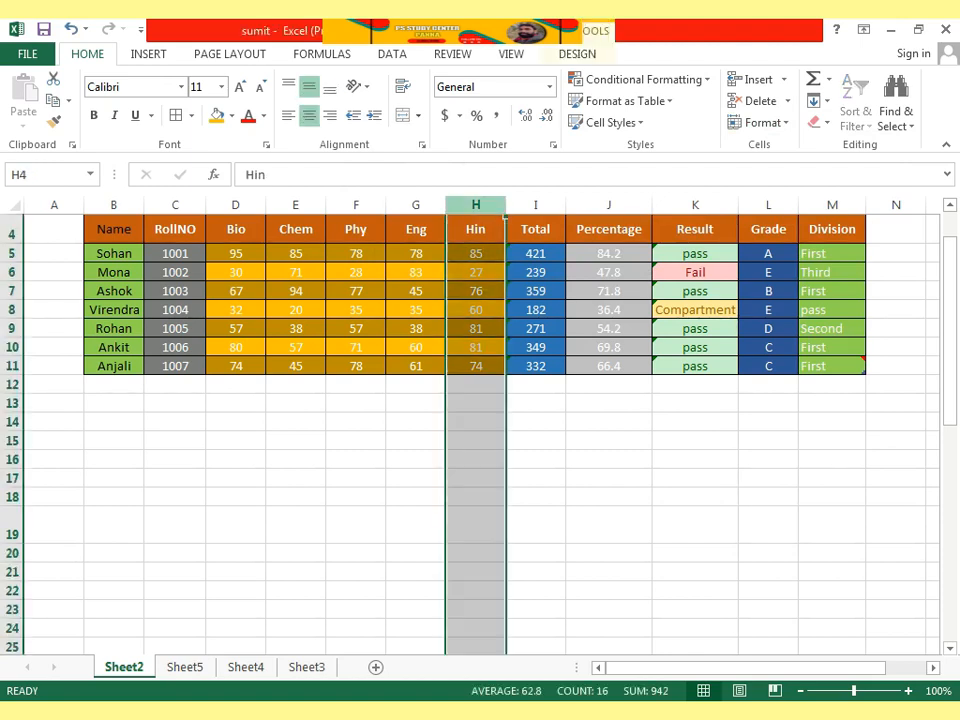
{"action": "left_click", "coordinate": [763, 122]}
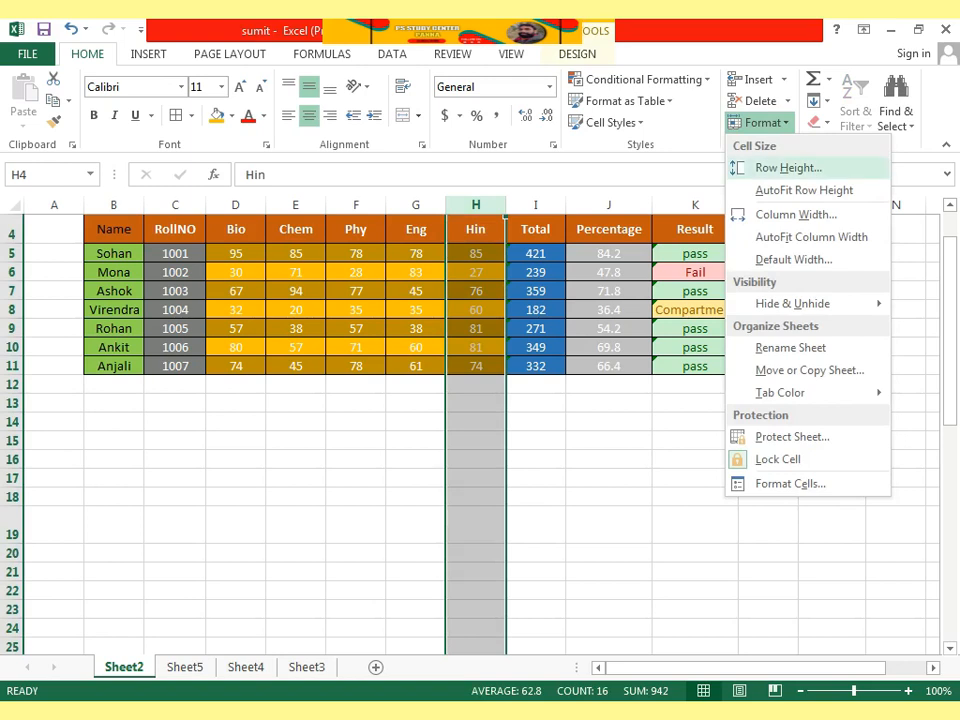
{"action": "left_click", "coordinate": [788, 167]}
{"action": "type", "text": "30"}
{"action": "key", "text": "Return"}
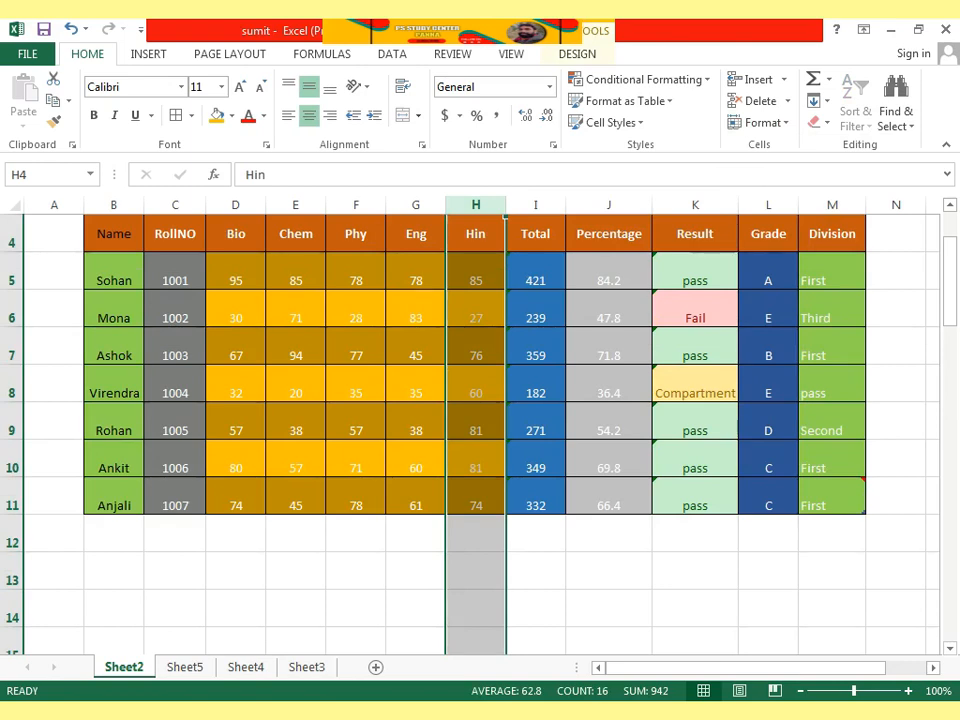
{"action": "left_click", "coordinate": [695, 617]}
{"action": "scroll", "coordinate": [480, 430], "scroll_direction": "down", "scroll_amount": 2}
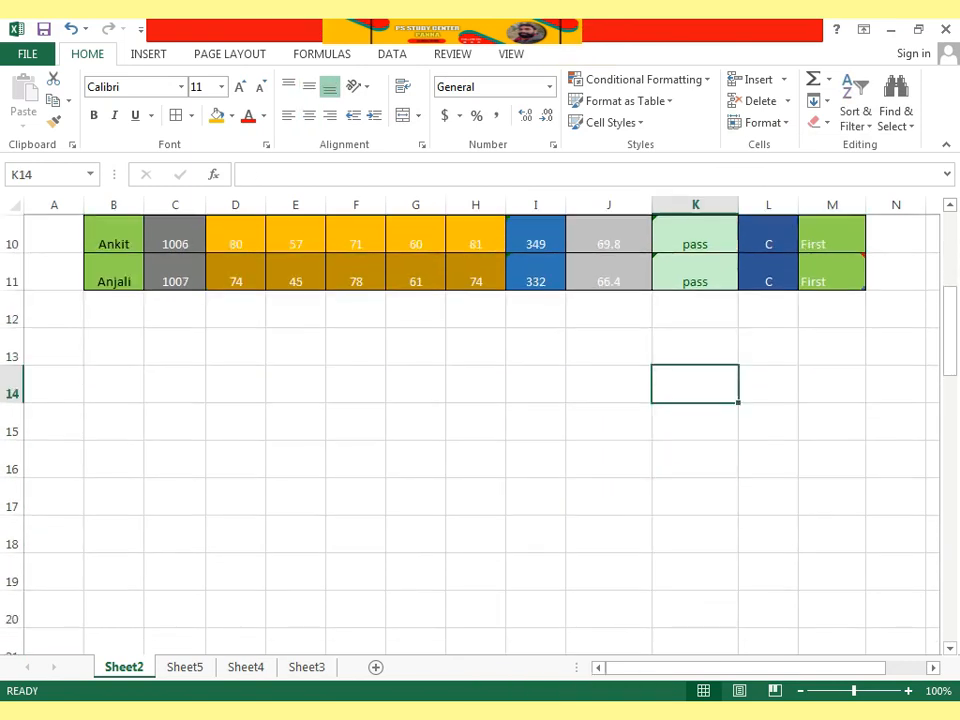
Step: Widen the Percentage column J with the Column Width setting, using cell J14, and undo the width change
{"action": "scroll", "coordinate": [480, 430], "scroll_direction": "up", "scroll_amount": 2}
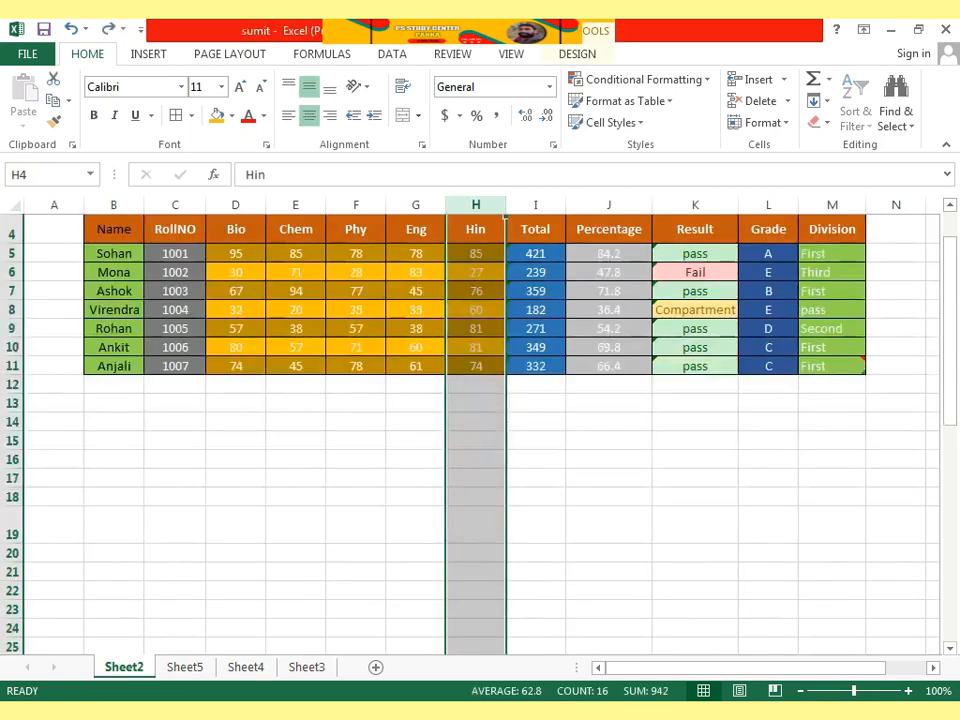
{"action": "left_click", "coordinate": [608, 493]}
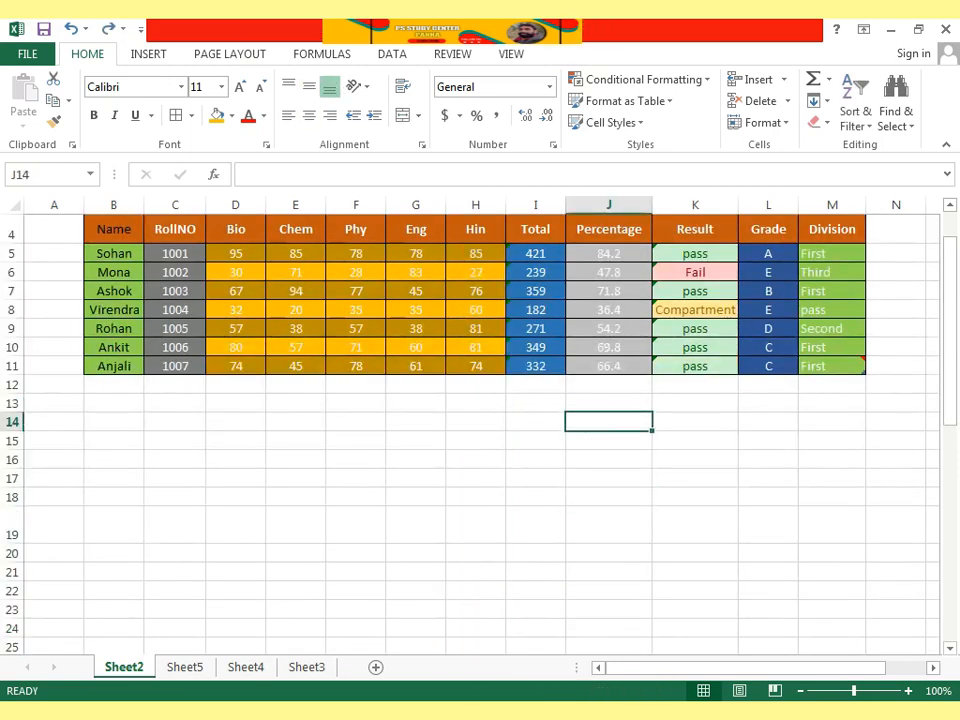
{"action": "left_click", "coordinate": [764, 122]}
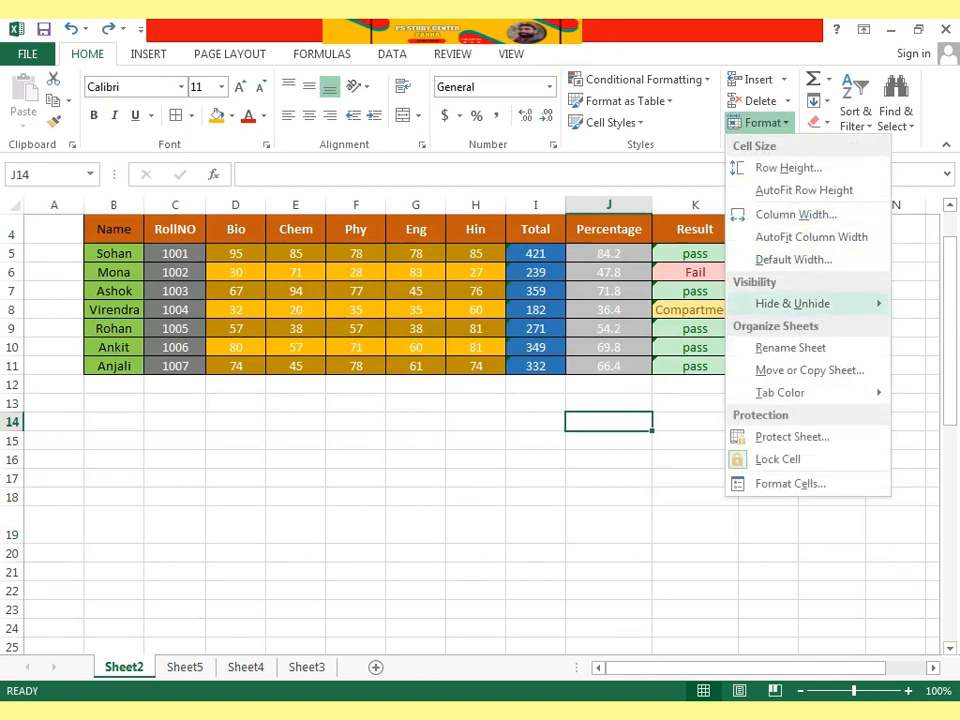
{"action": "left_click", "coordinate": [795, 214]}
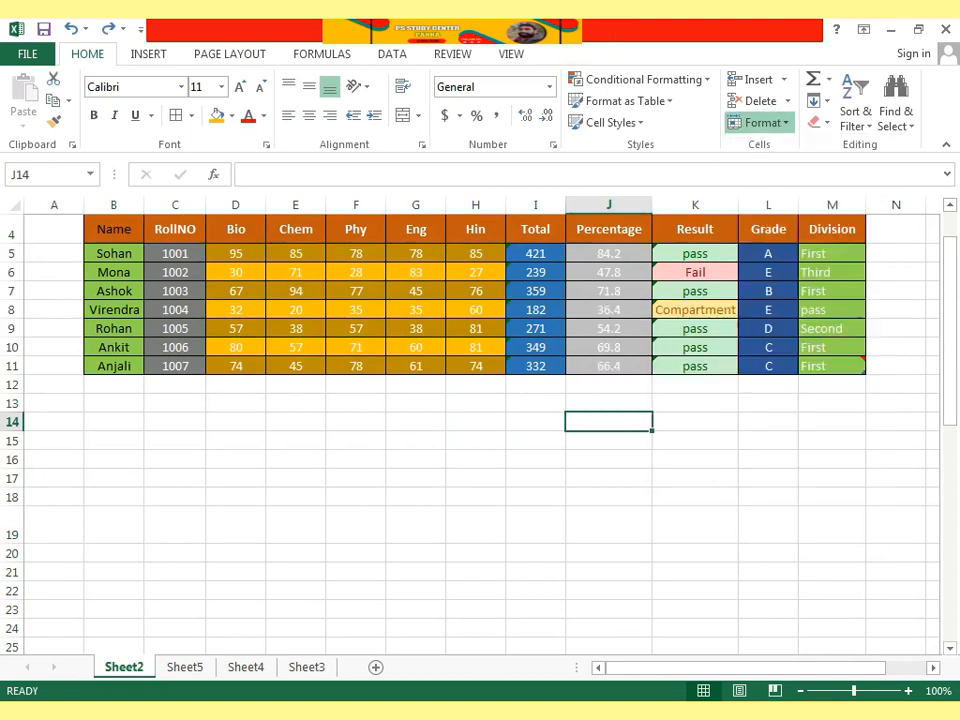
{"action": "left_click_drag", "start_coordinate": [575, 199], "coordinate": [693, 101]}
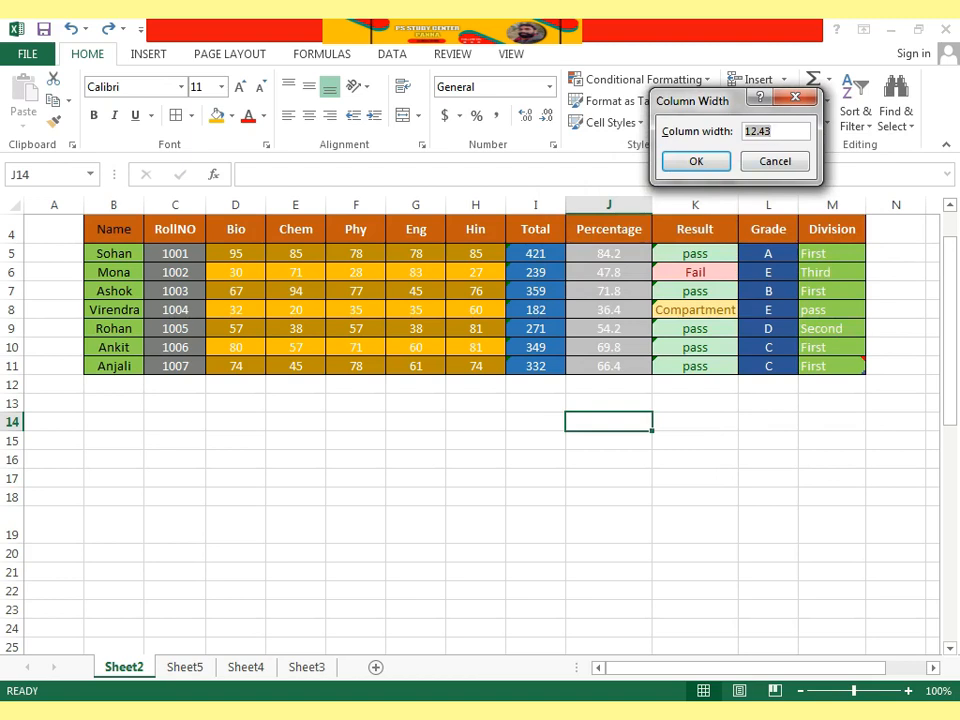
{"action": "type", "text": "0"}
{"action": "key", "text": "Return"}
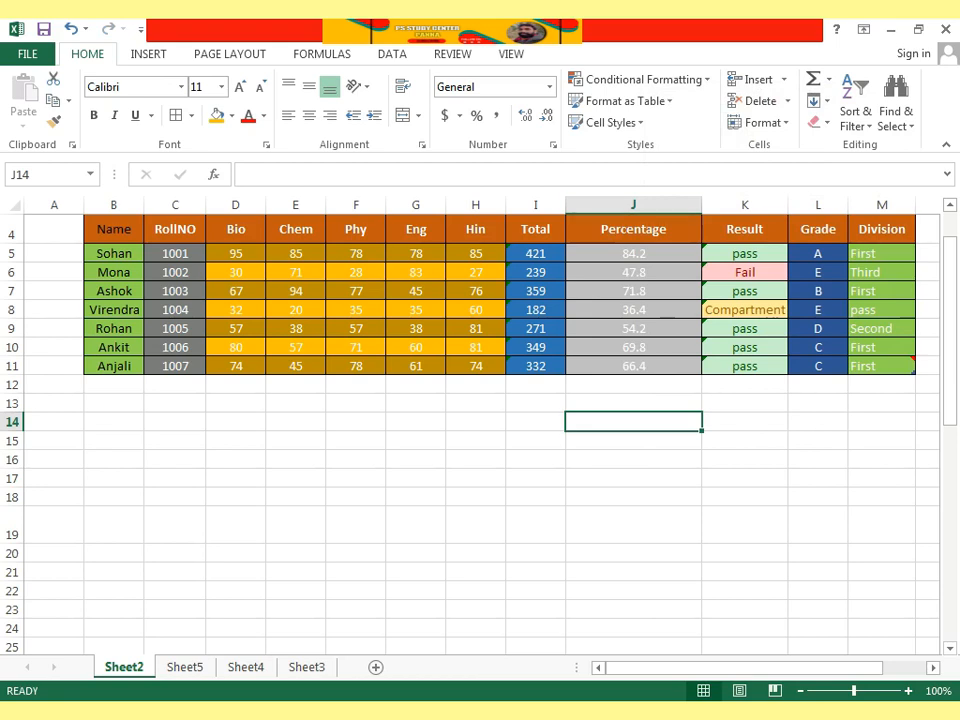
{"action": "key", "text": "ctrl+z"}
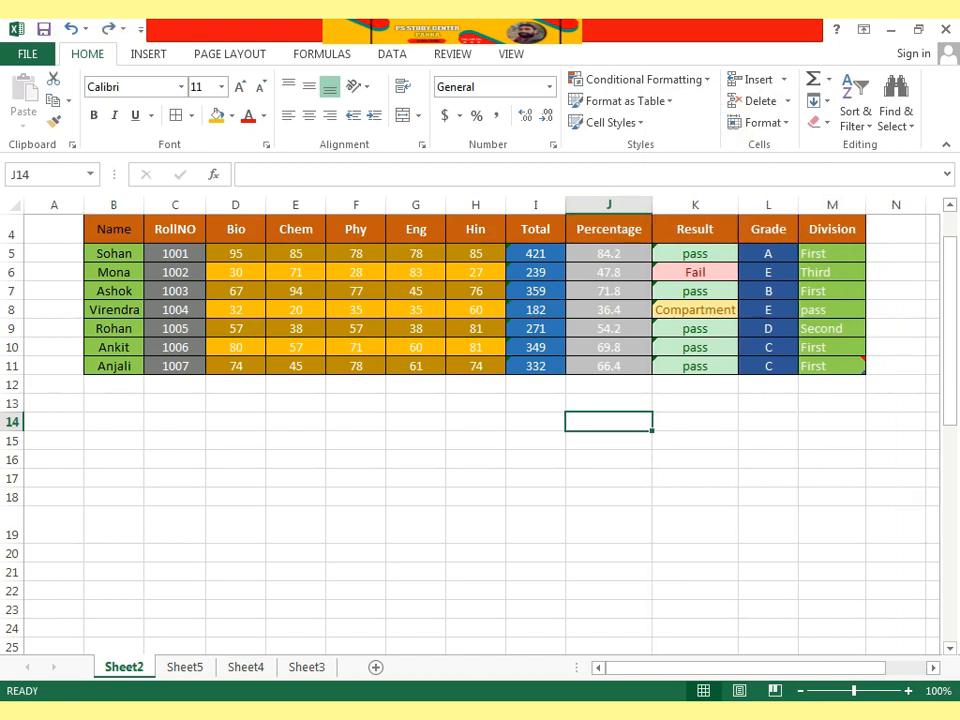
{"action": "left_click", "coordinate": [768, 459]}
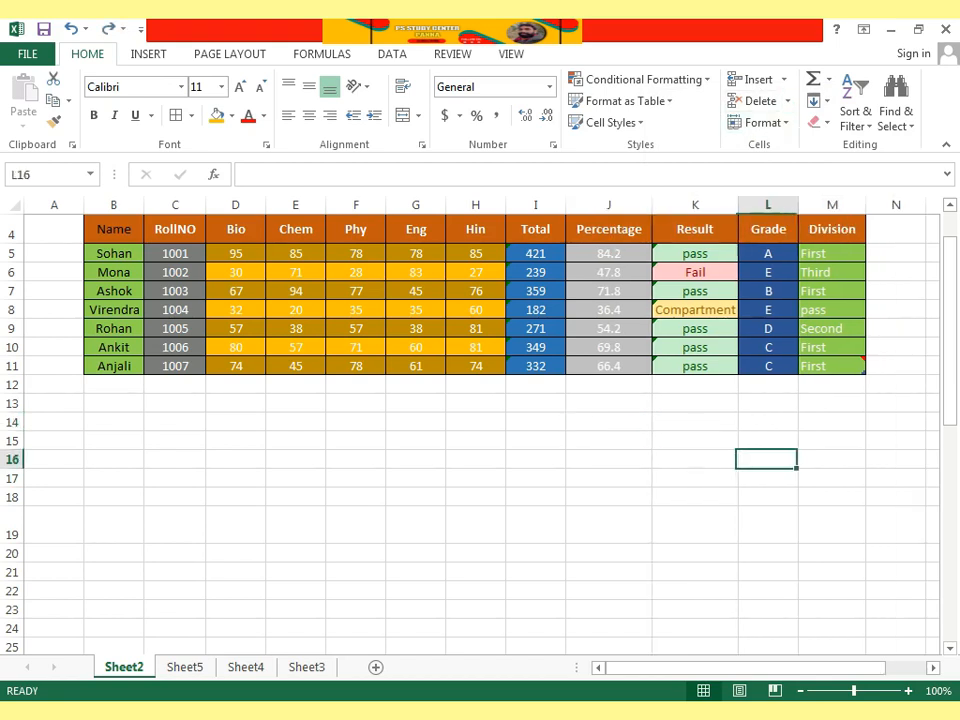
{"action": "left_click", "coordinate": [829, 79]}
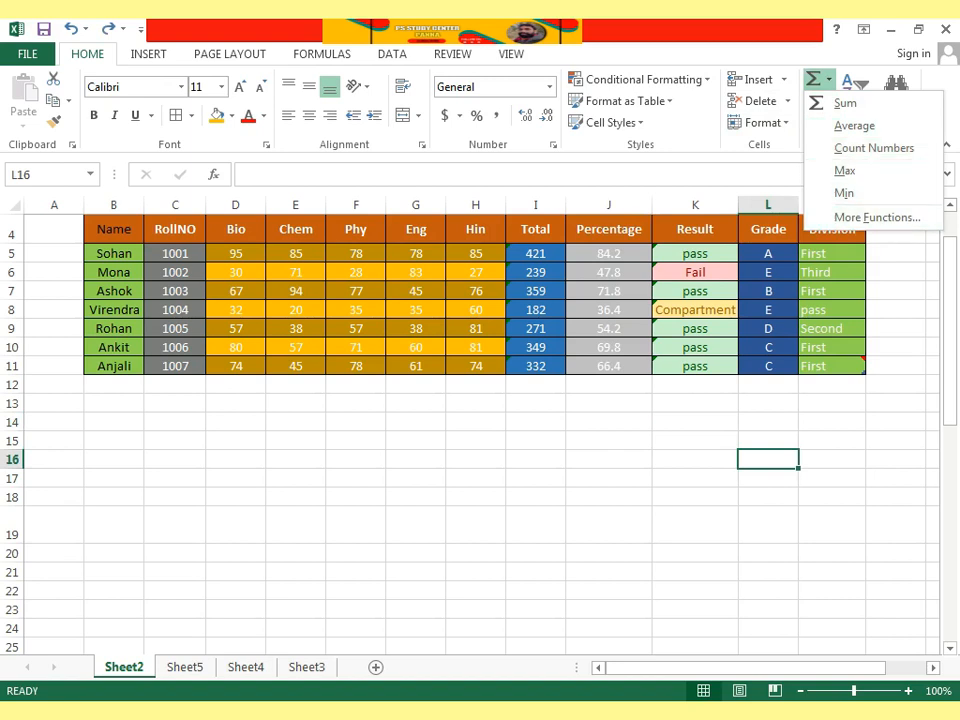
{"action": "key", "text": "Escape"}
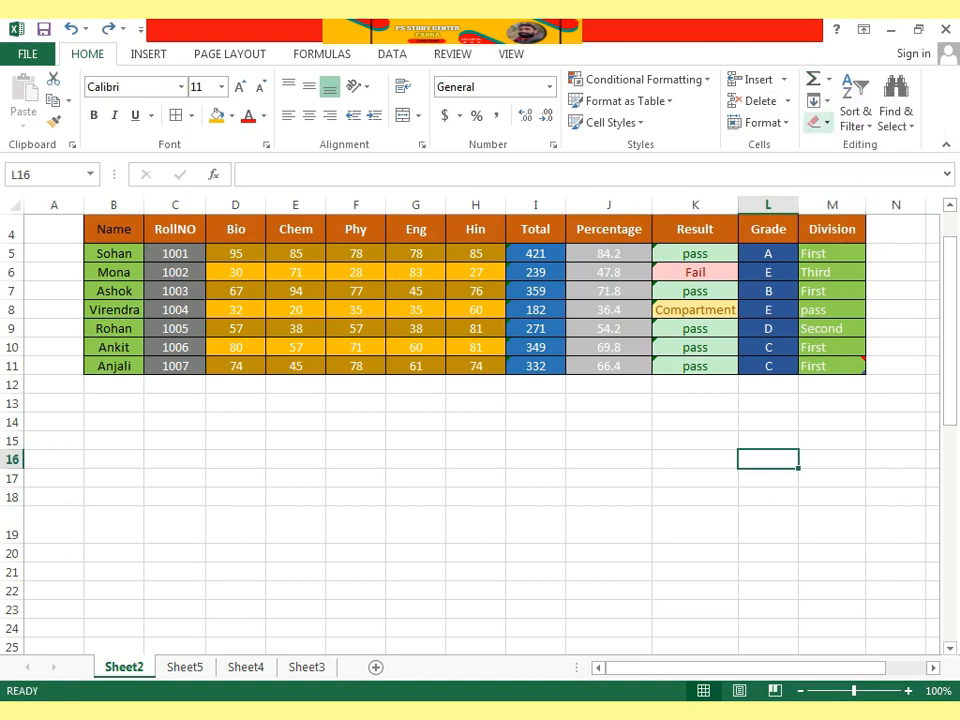
{"action": "left_click", "coordinate": [816, 101]}
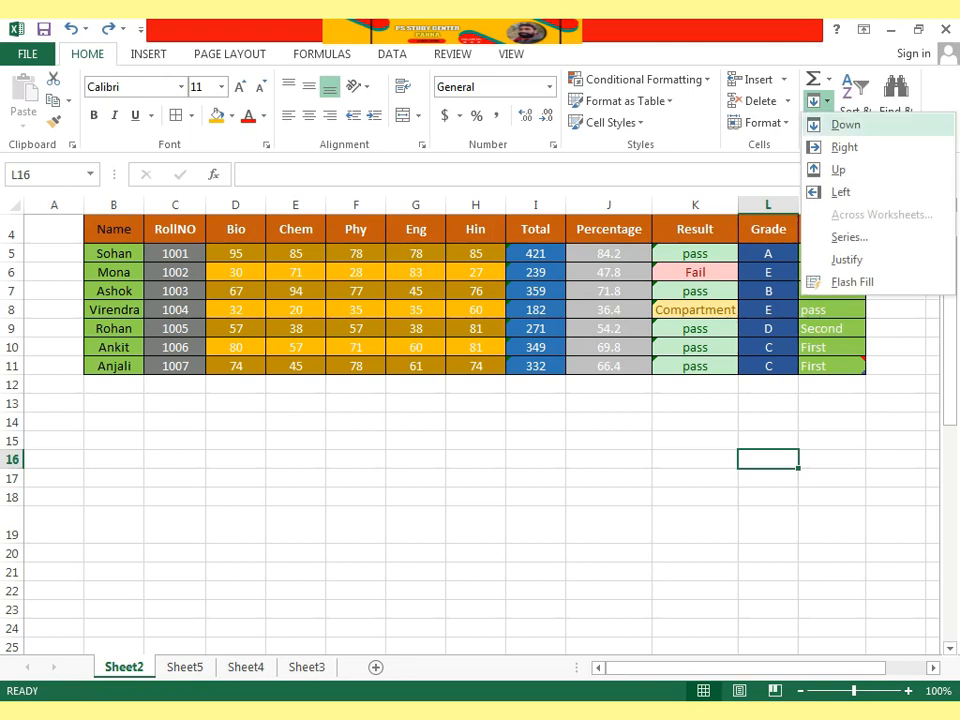
Step: Enter "panna" in cell D17 below the marks table and reselect that cell
{"action": "left_click", "coordinate": [236, 478]}
{"action": "left_click", "coordinate": [236, 478]}
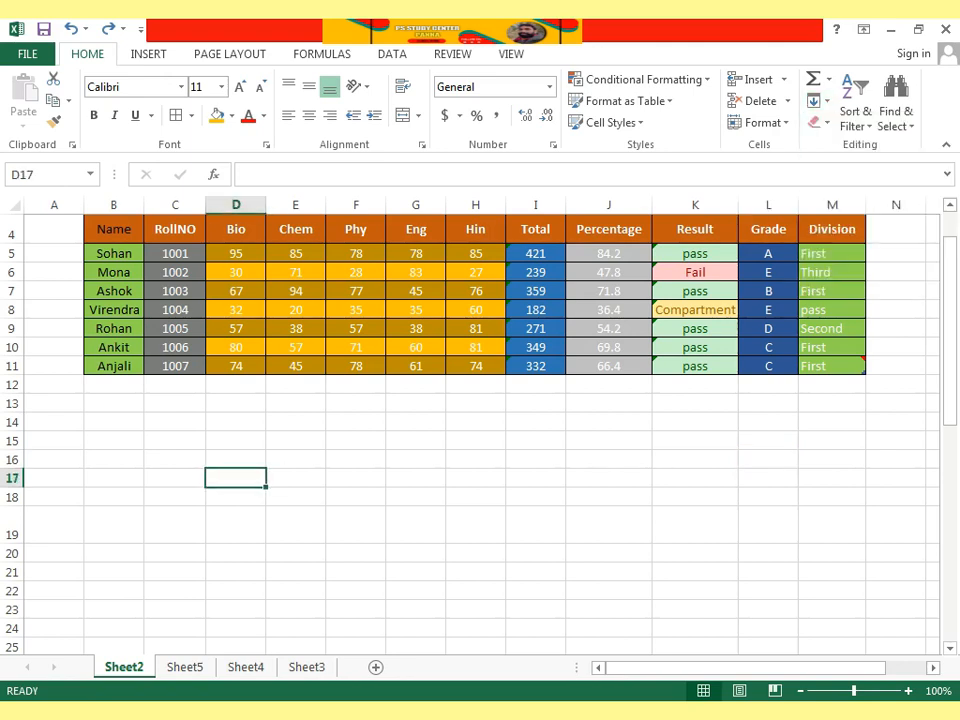
{"action": "type", "text": "panna"}
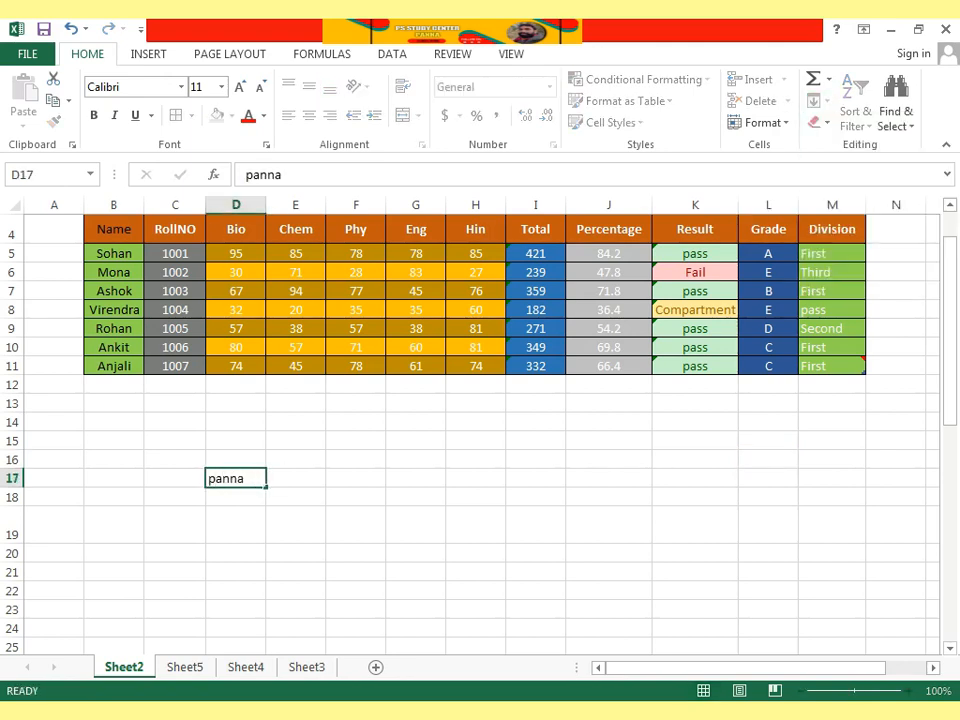
{"action": "key", "text": "Return"}
{"action": "left_click", "coordinate": [236, 478]}
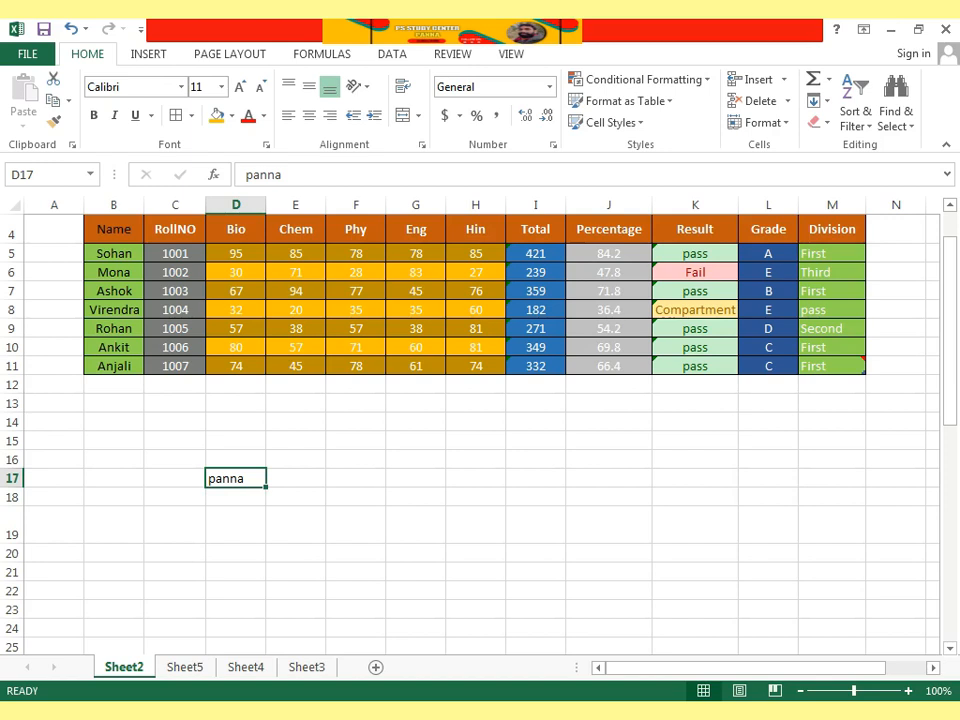
Step: Fill "panna" from D17 leftward across the range A17:D17
{"action": "key", "text": "shift+Left"}
{"action": "key", "text": "shift+Left"}
{"action": "key", "text": "shift+Left"}
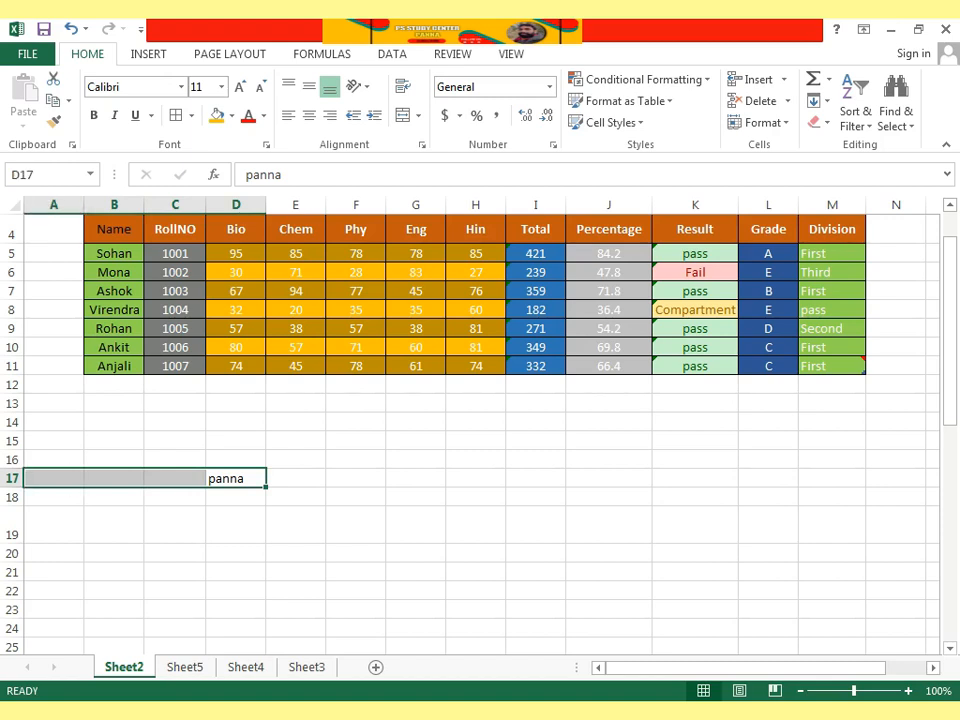
{"action": "left_click", "coordinate": [815, 101]}
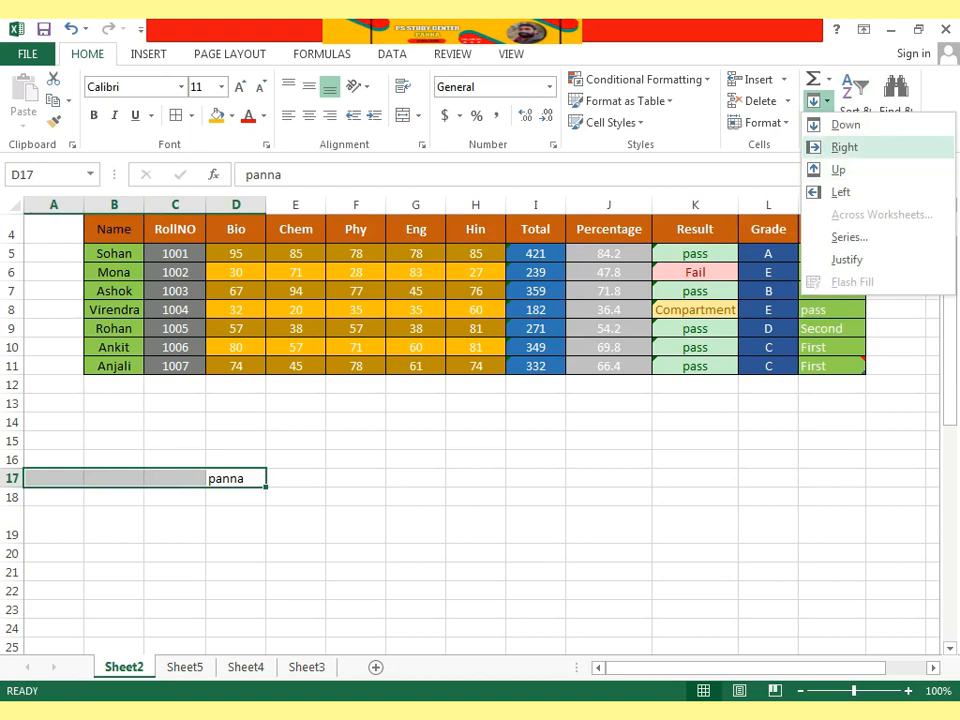
{"action": "left_click", "coordinate": [840, 192]}
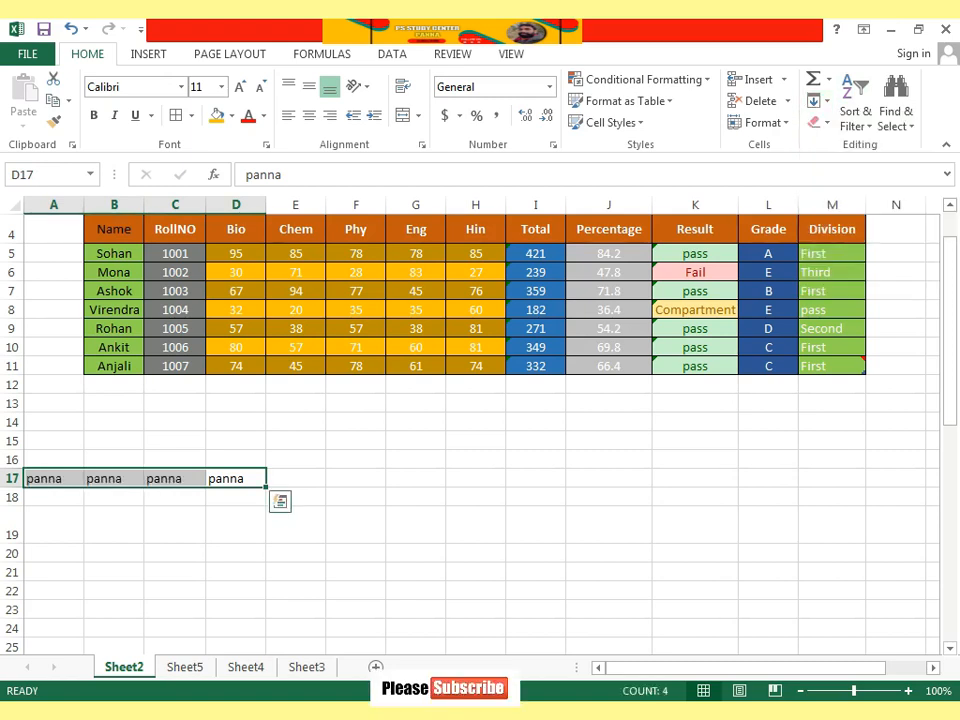
Step: Fill "panna" down the range D17:D24, undo that fill, and fill the same range down again
{"action": "key", "text": "Down"}
{"action": "key", "text": "Down"}
{"action": "key", "text": "Up"}
{"action": "key", "text": "Up"}
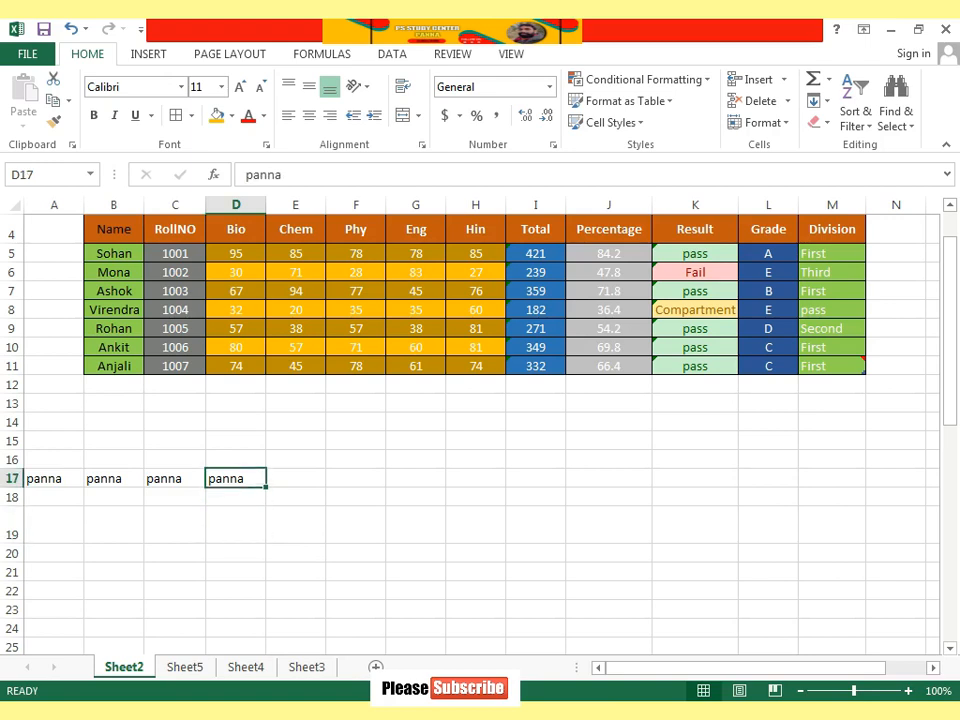
{"action": "key", "text": "shift+Down"}
{"action": "key", "text": "shift+Down"}
{"action": "key", "text": "shift+Down"}
{"action": "key", "text": "shift+Down"}
{"action": "key", "text": "shift+Down"}
{"action": "key", "text": "shift+Down"}
{"action": "key", "text": "shift+Down"}
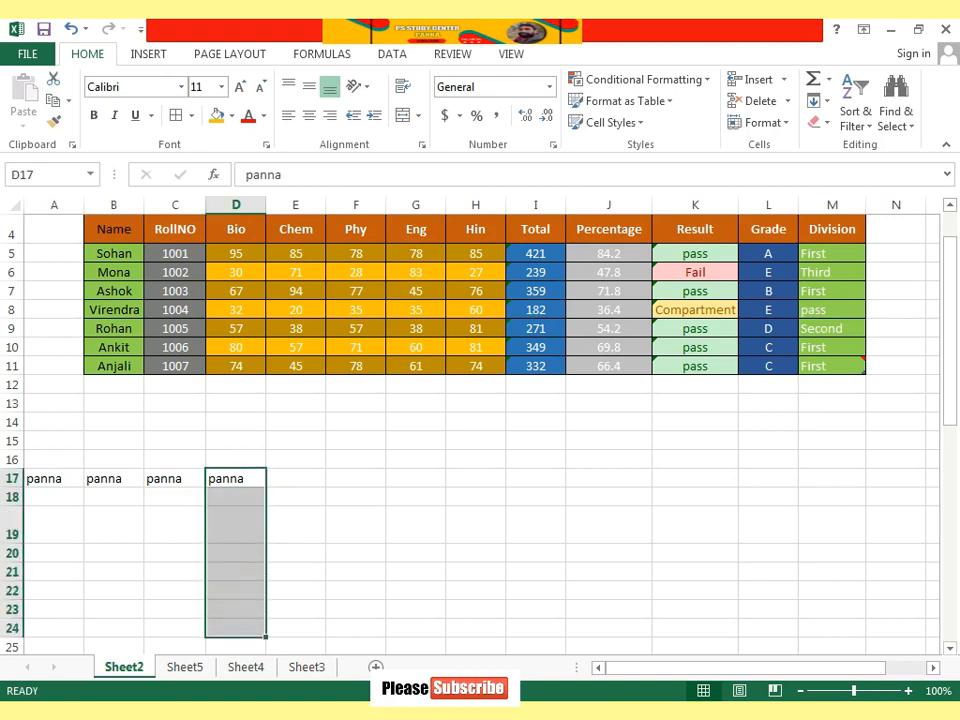
{"action": "key", "text": "ctrl+d"}
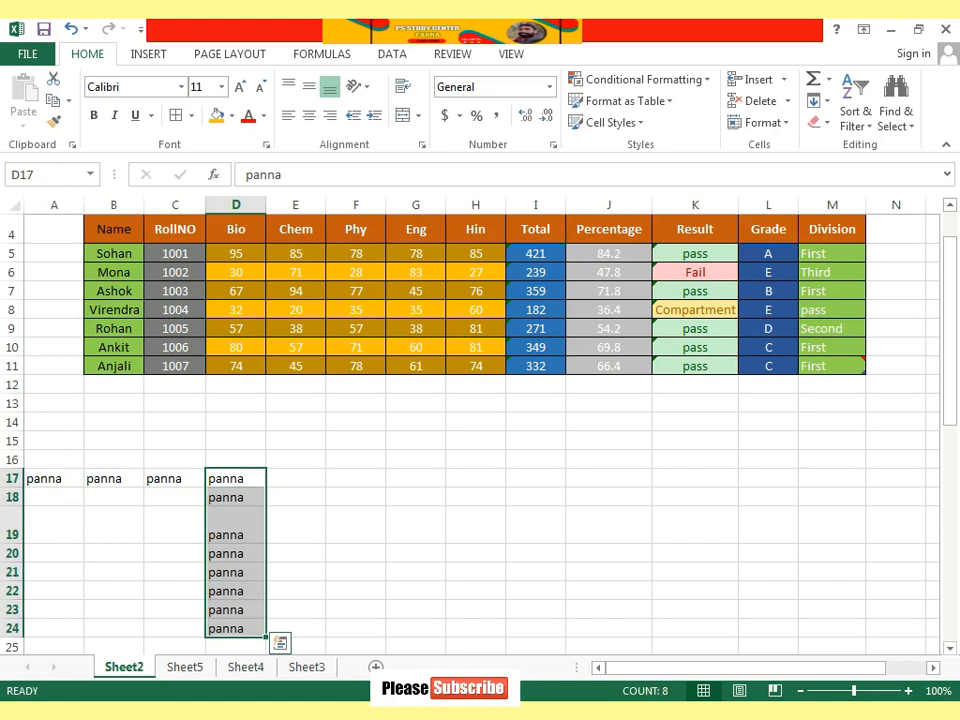
{"action": "key", "text": "ctrl+z"}
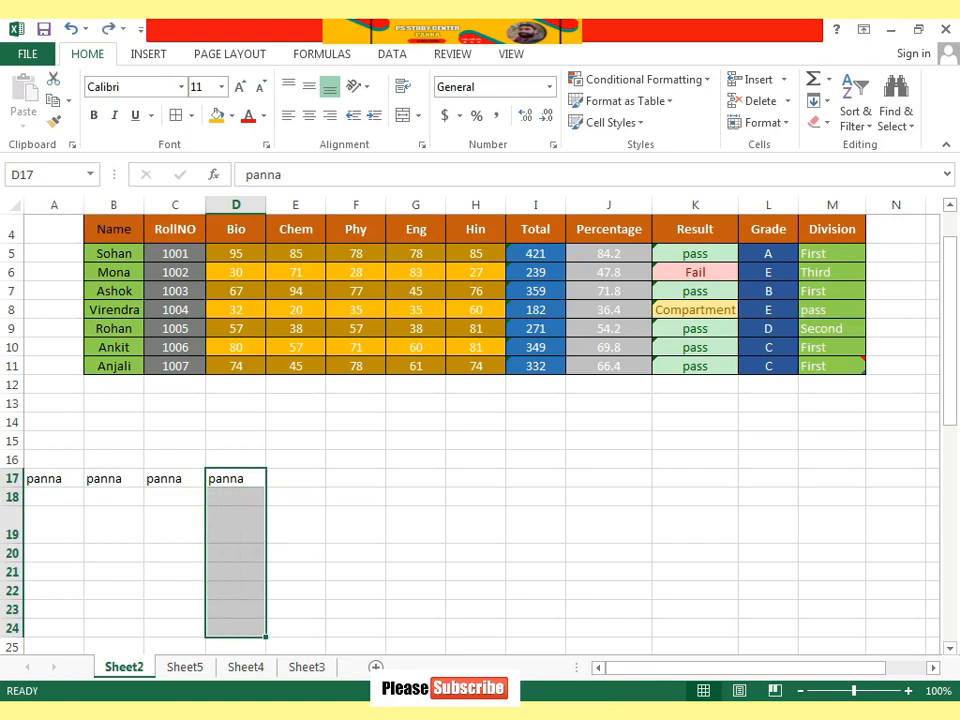
{"action": "left_click", "coordinate": [813, 101]}
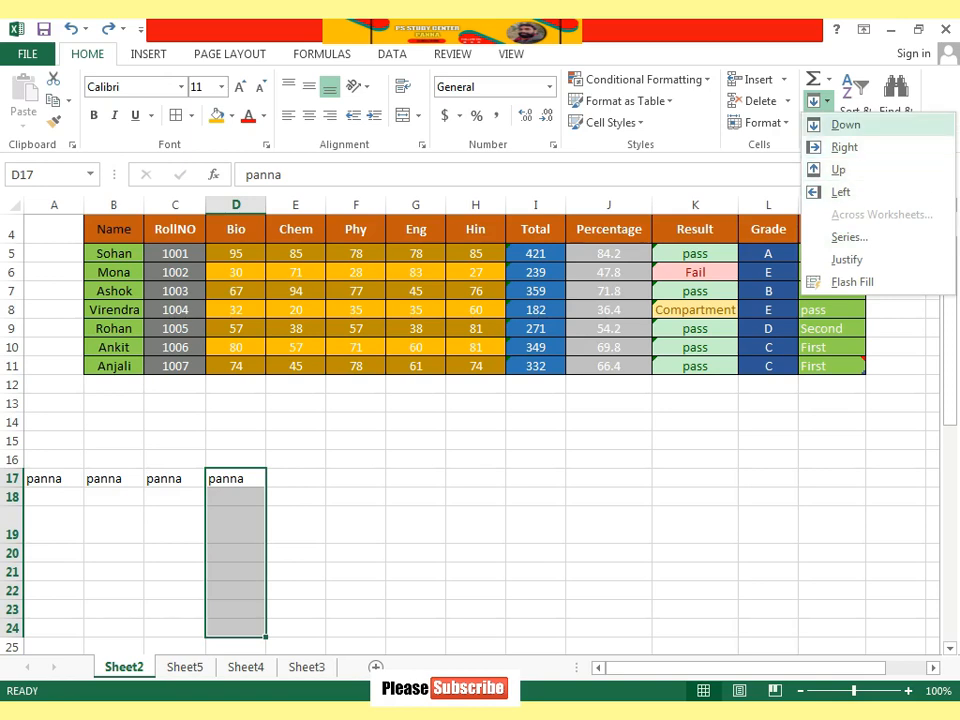
{"action": "left_click", "coordinate": [845, 124]}
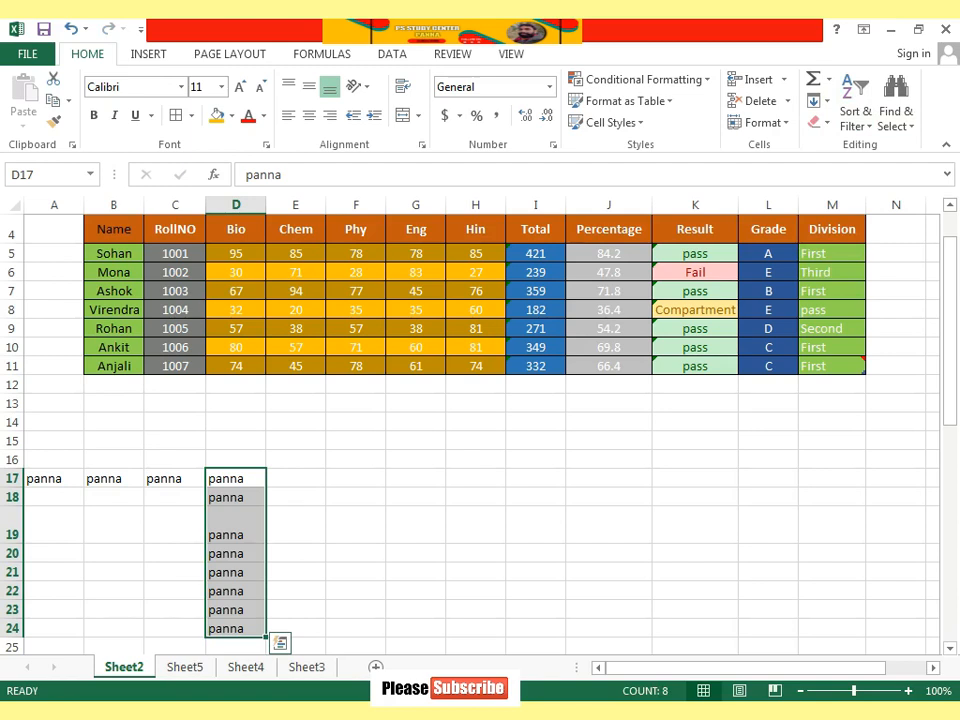
Step: Fill "panna" from D17 rightward across row 17 to L17 and deselect the range
{"action": "left_click", "coordinate": [236, 459]}
{"action": "left_click", "coordinate": [236, 478]}
{"action": "left_click_drag", "start_coordinate": [236, 478], "coordinate": [768, 478]}
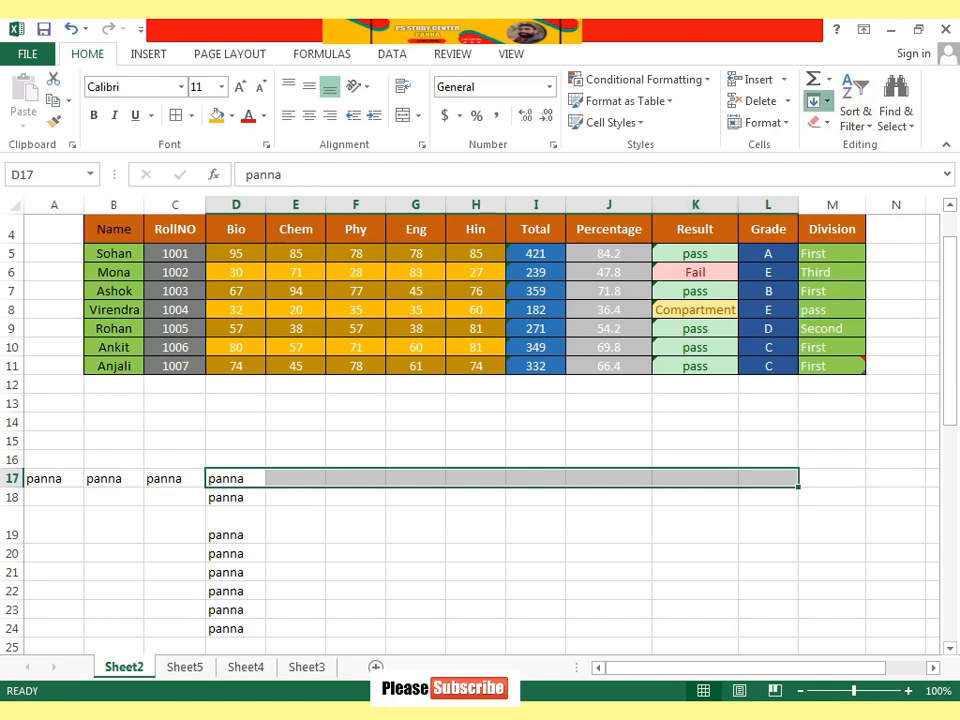
{"action": "left_click", "coordinate": [814, 101]}
{"action": "key", "text": "Up"}
{"action": "key", "text": "Up"}
{"action": "key", "text": "Up"}
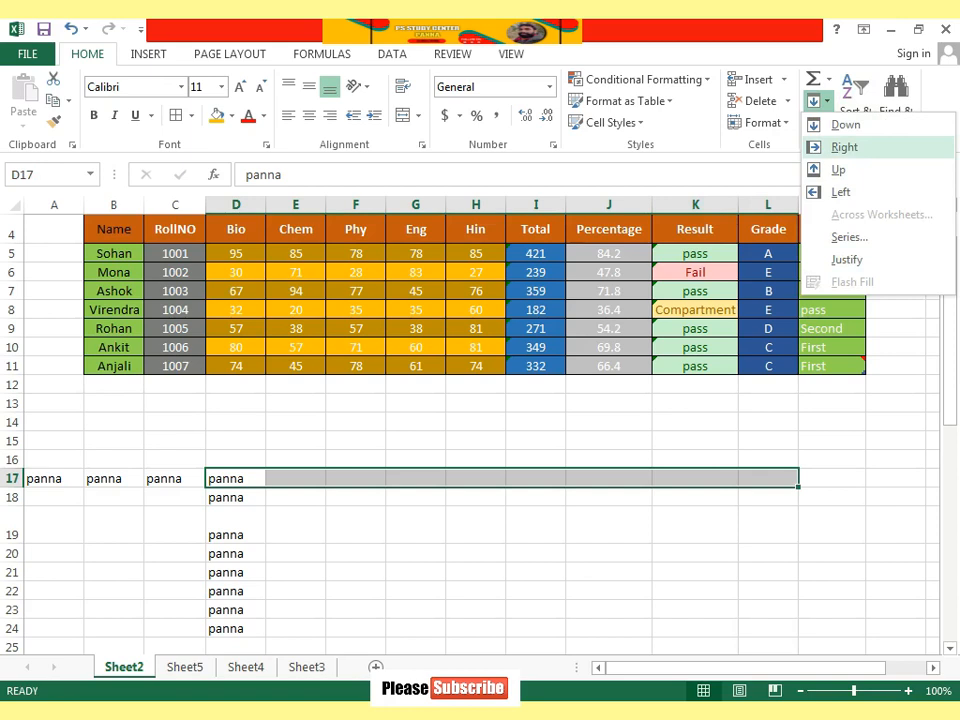
{"action": "key", "text": "Return"}
{"action": "left_click", "coordinate": [415, 571]}
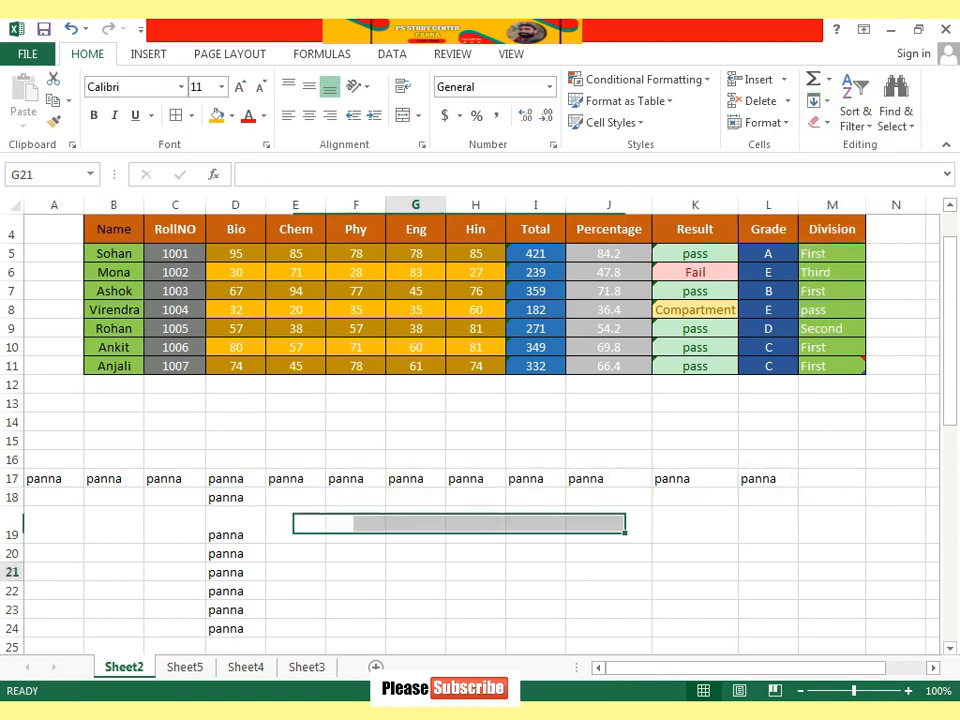
Step: Fill "panna" upward from D17 to D13
{"action": "left_click", "coordinate": [235, 478]}
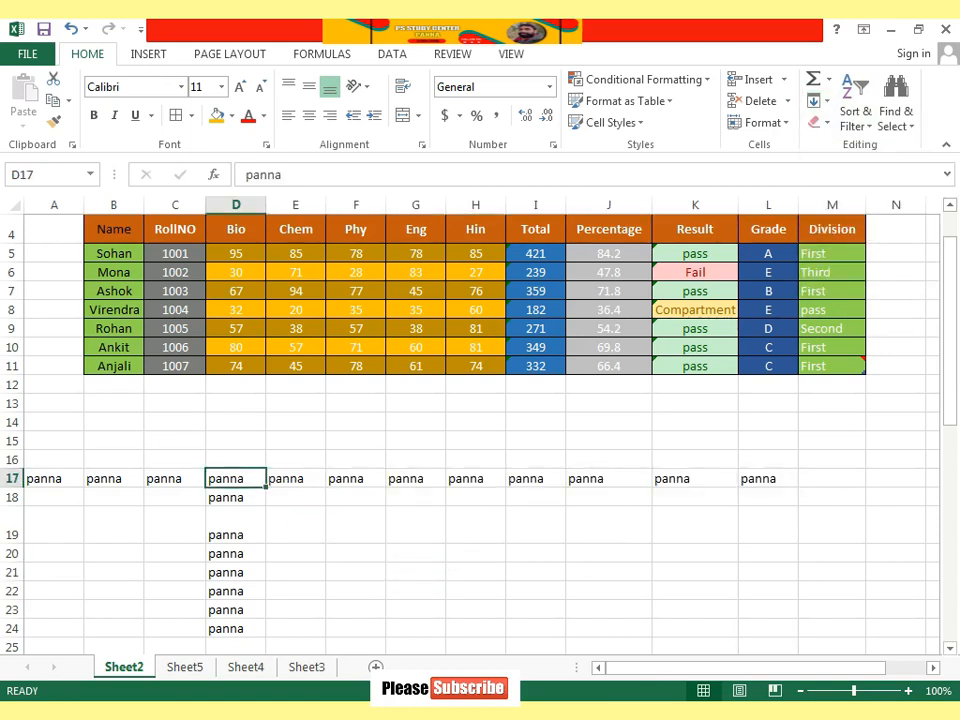
{"action": "left_click_drag", "start_coordinate": [235, 478], "coordinate": [235, 403]}
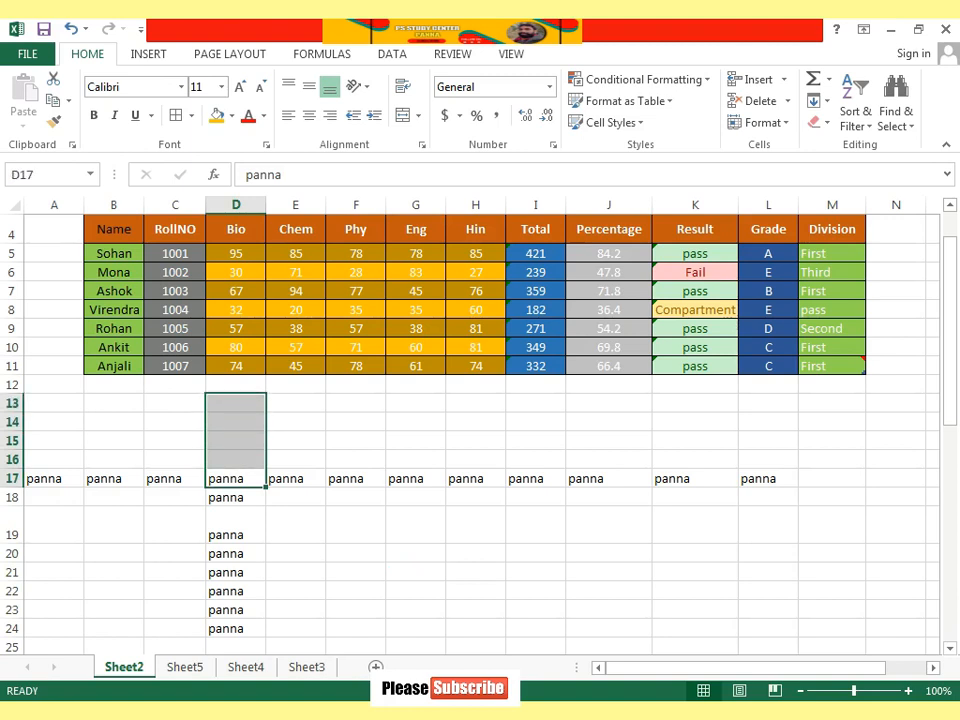
{"action": "left_click", "coordinate": [813, 100]}
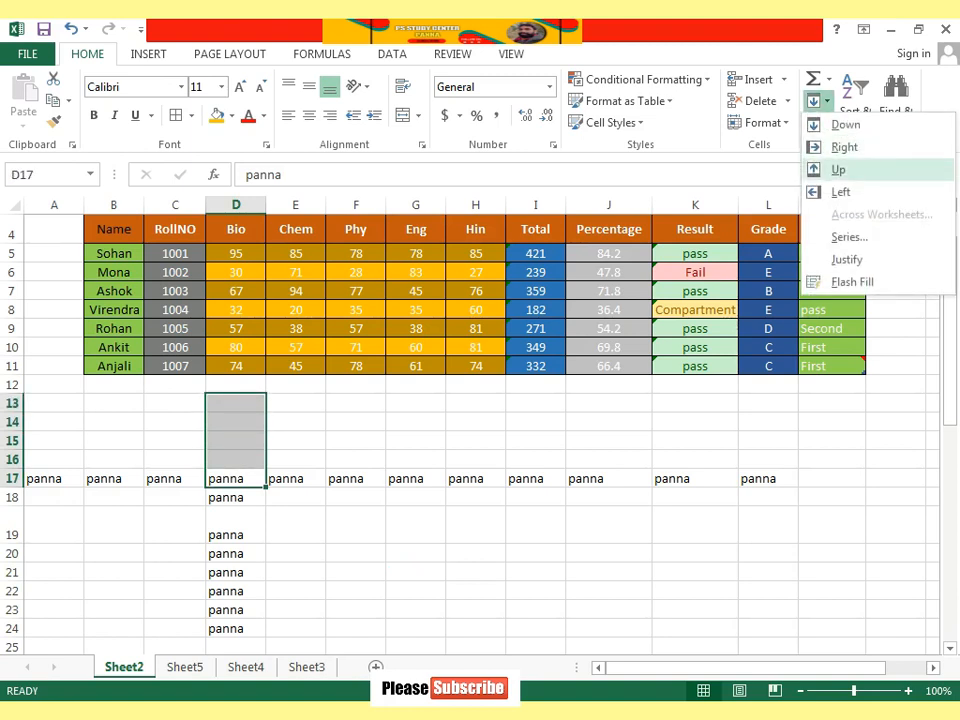
{"action": "left_click", "coordinate": [838, 169]}
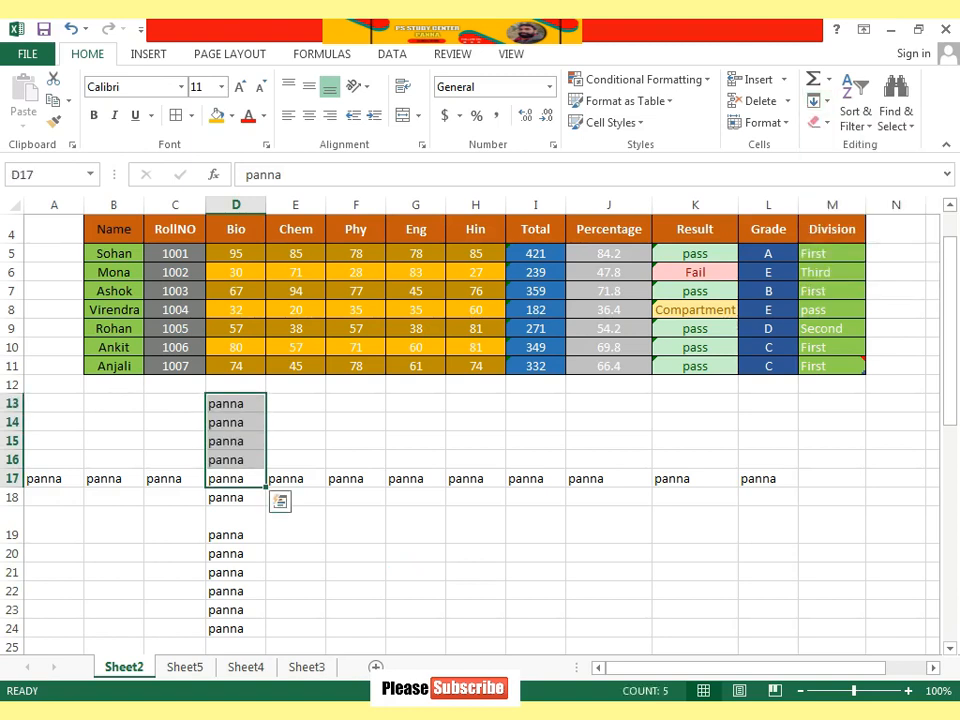
{"action": "left_click", "coordinate": [475, 553]}
{"action": "scroll", "coordinate": [475, 553], "scroll_direction": "down", "scroll_amount": 1}
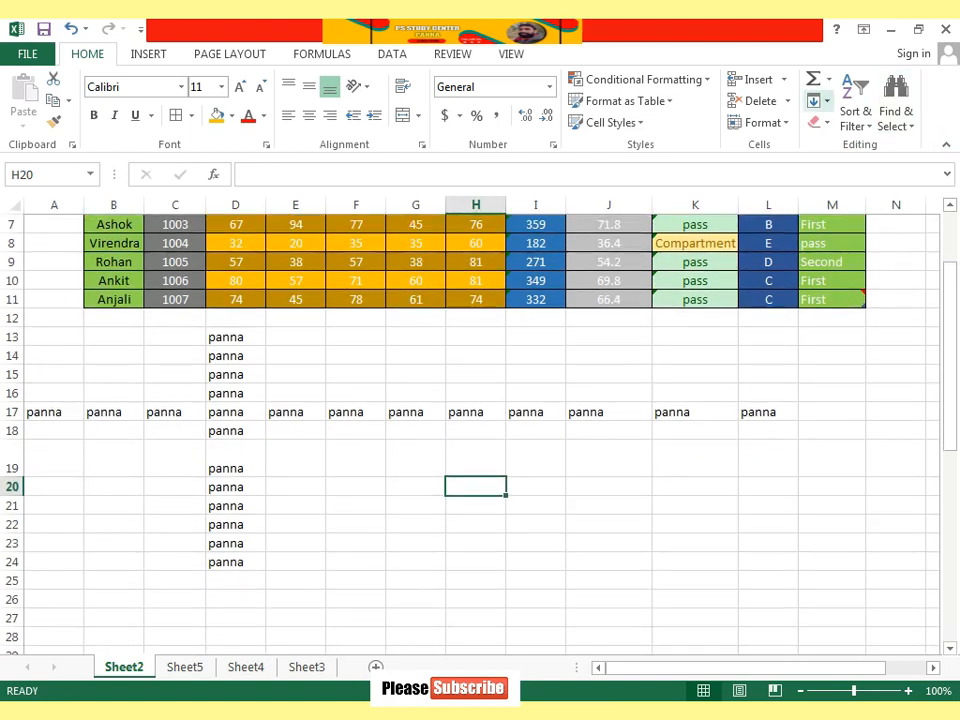
{"action": "left_click", "coordinate": [813, 100]}
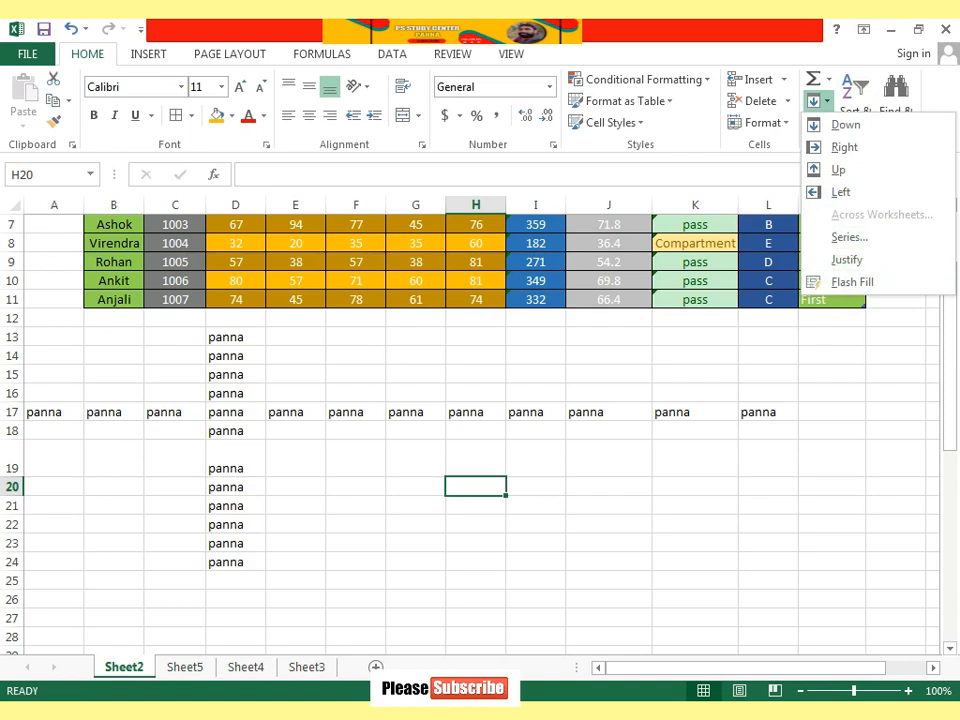
{"action": "key", "text": "Escape"}
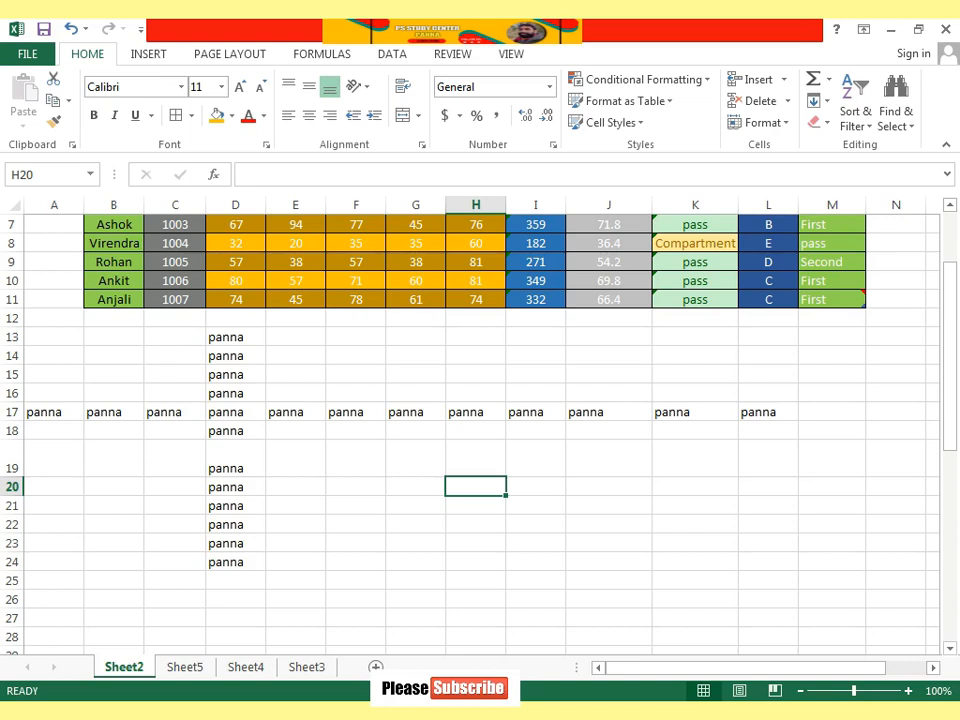
Step: Group Sheet2 with Sheet5 and fill the entire Sheet2 across both worksheets with the All option
{"action": "key", "text": "ctrl+a"}
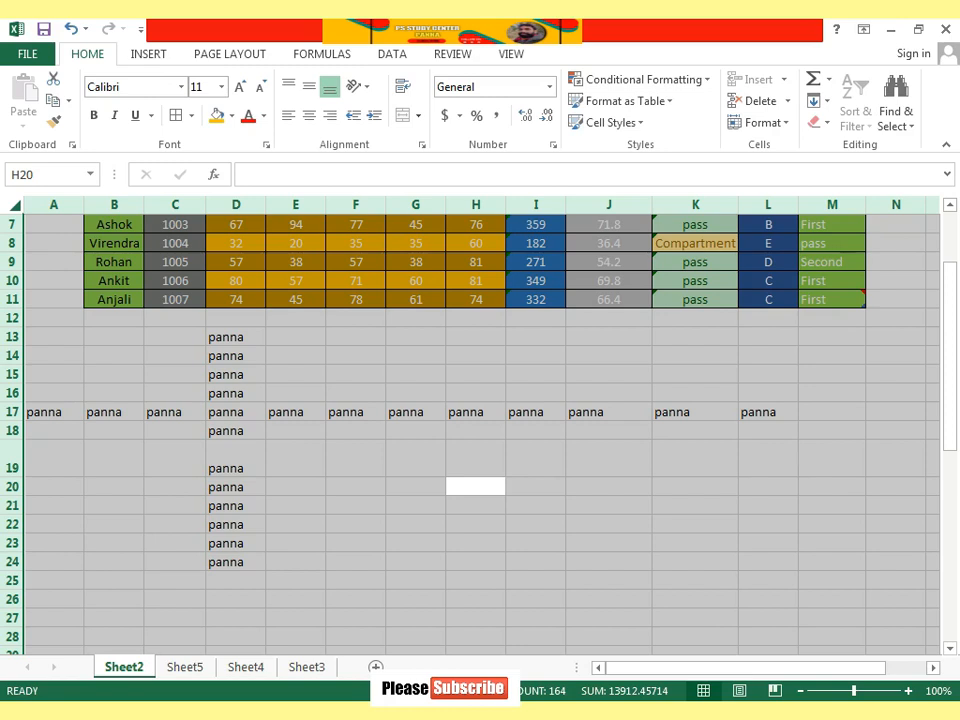
{"action": "key", "text": "ctrl+shift+Page_Down"}
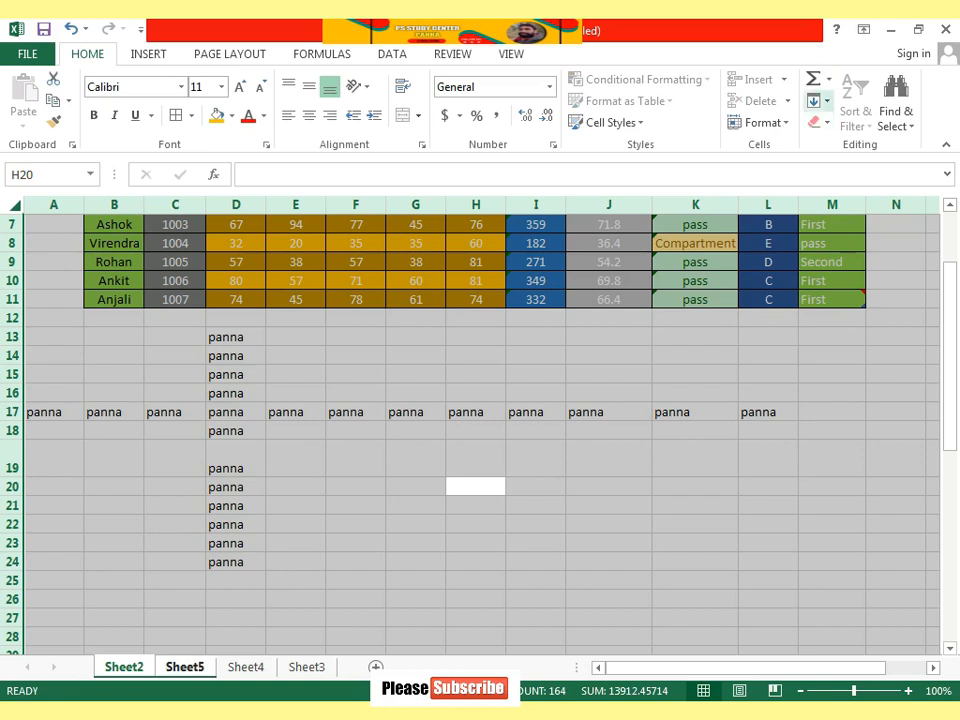
{"action": "left_click", "coordinate": [814, 101]}
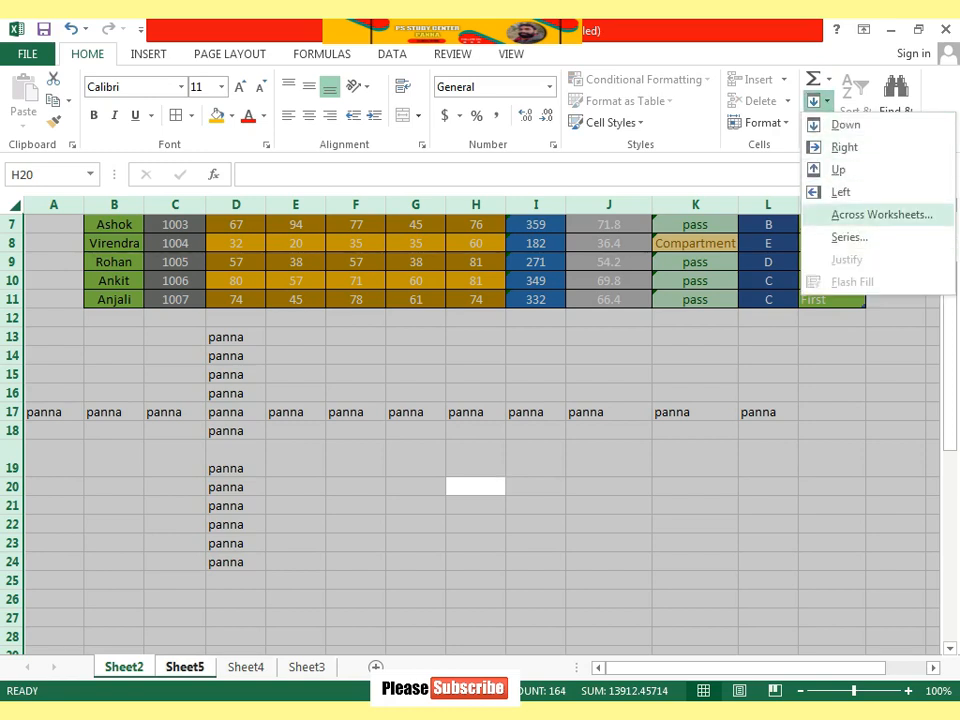
{"action": "left_click", "coordinate": [881, 215]}
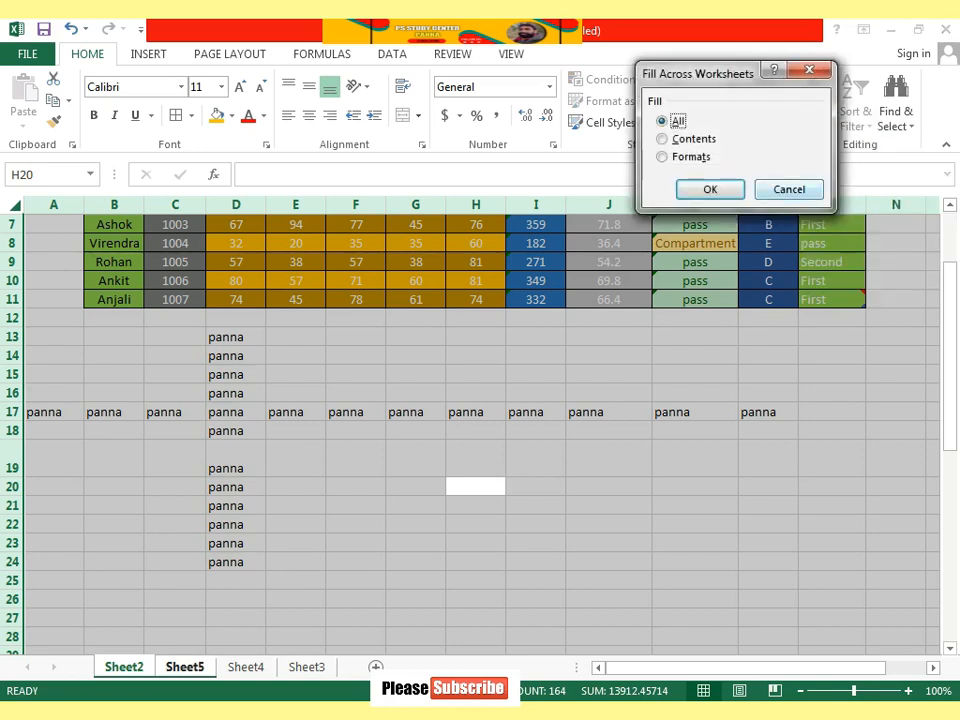
{"action": "left_click_drag", "start_coordinate": [702, 74], "coordinate": [639, 76]}
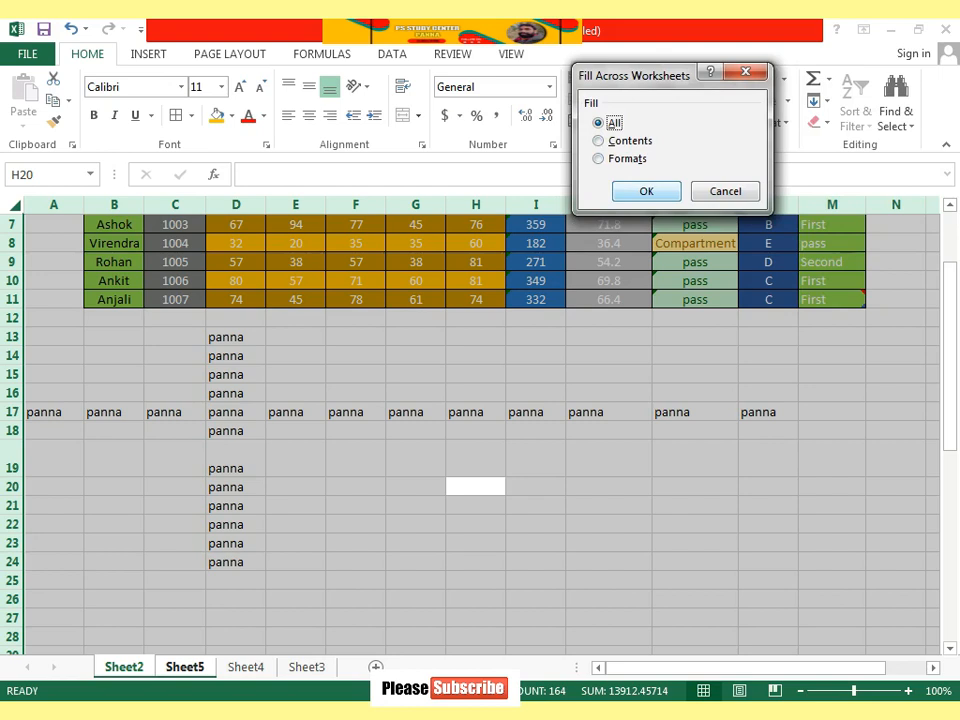
{"action": "left_click", "coordinate": [646, 191]}
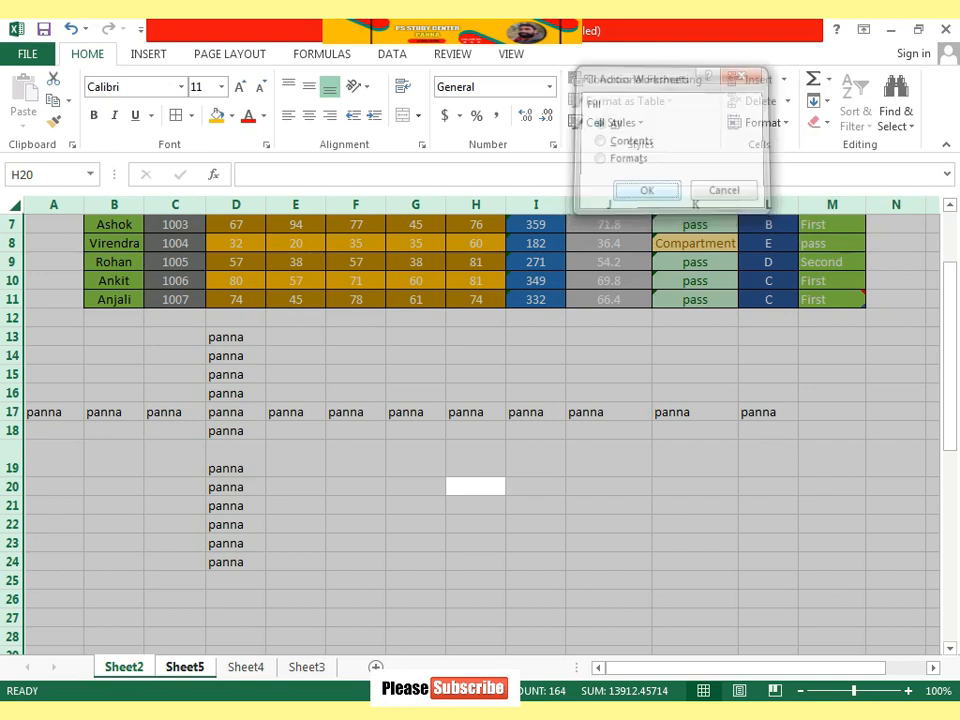
{"action": "left_click", "coordinate": [536, 543]}
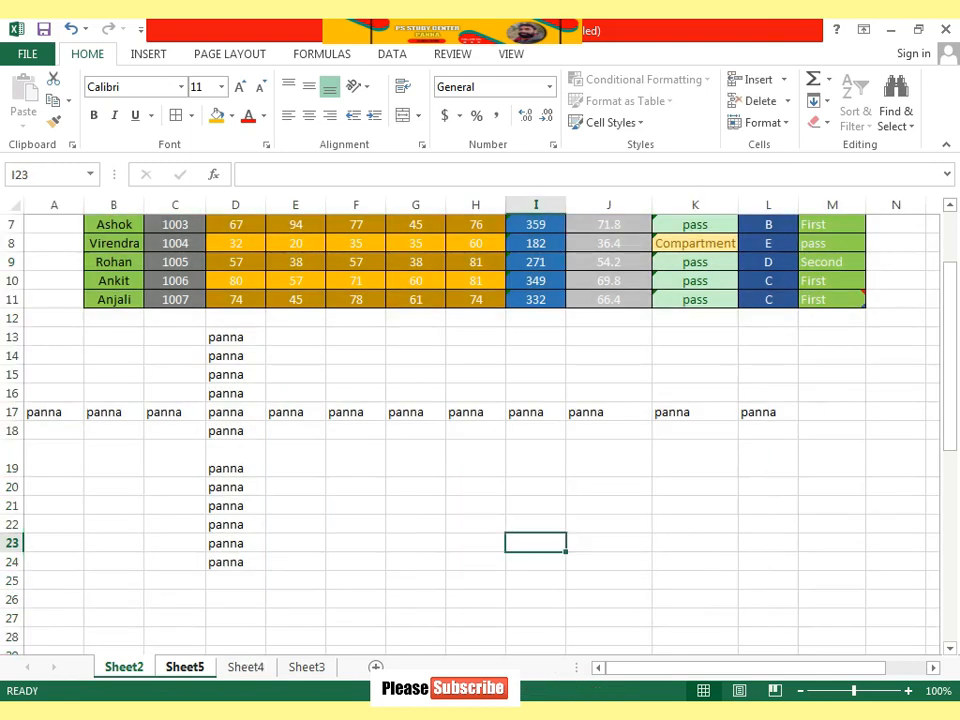
Step: Compare Sheet5 with Sheet2, checking the marks table and the "panna" cells copied across the worksheets
{"action": "scroll", "coordinate": [470, 420], "scroll_direction": "up", "scroll_amount": 2}
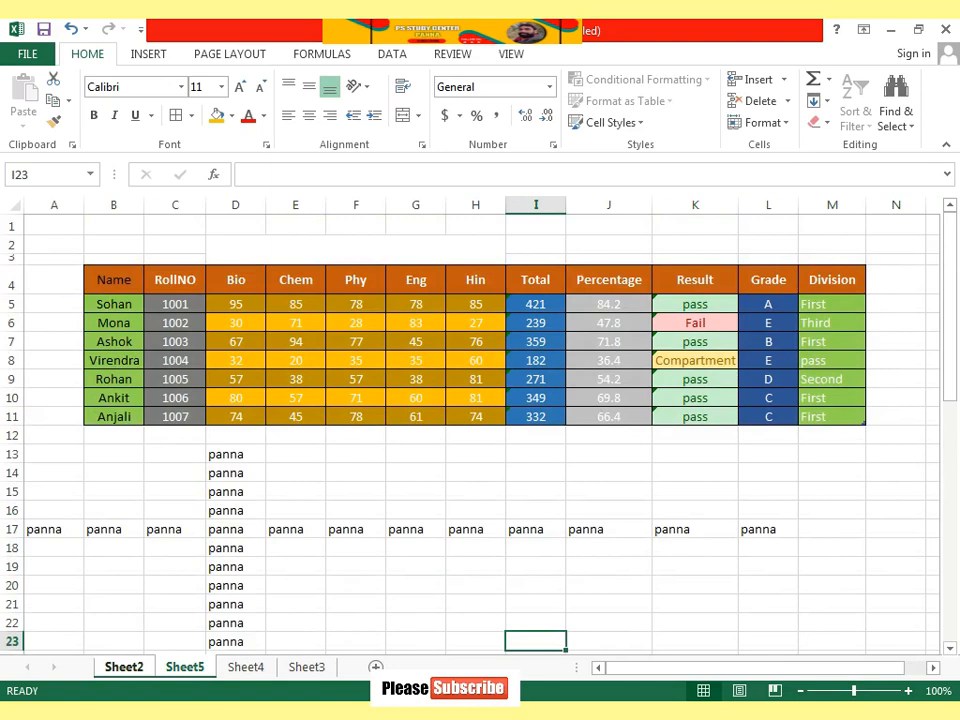
{"action": "scroll", "coordinate": [470, 420], "scroll_direction": "down", "scroll_amount": 2}
{"action": "scroll", "coordinate": [470, 420], "scroll_direction": "up", "scroll_amount": 2}
{"action": "scroll", "coordinate": [470, 420], "scroll_direction": "down", "scroll_amount": 2}
{"action": "scroll", "coordinate": [470, 420], "scroll_direction": "up", "scroll_amount": 2}
{"action": "scroll", "coordinate": [470, 420], "scroll_direction": "down", "scroll_amount": 2}
{"action": "scroll", "coordinate": [470, 420], "scroll_direction": "up", "scroll_amount": 2}
{"action": "scroll", "coordinate": [470, 420], "scroll_direction": "down", "scroll_amount": 3}
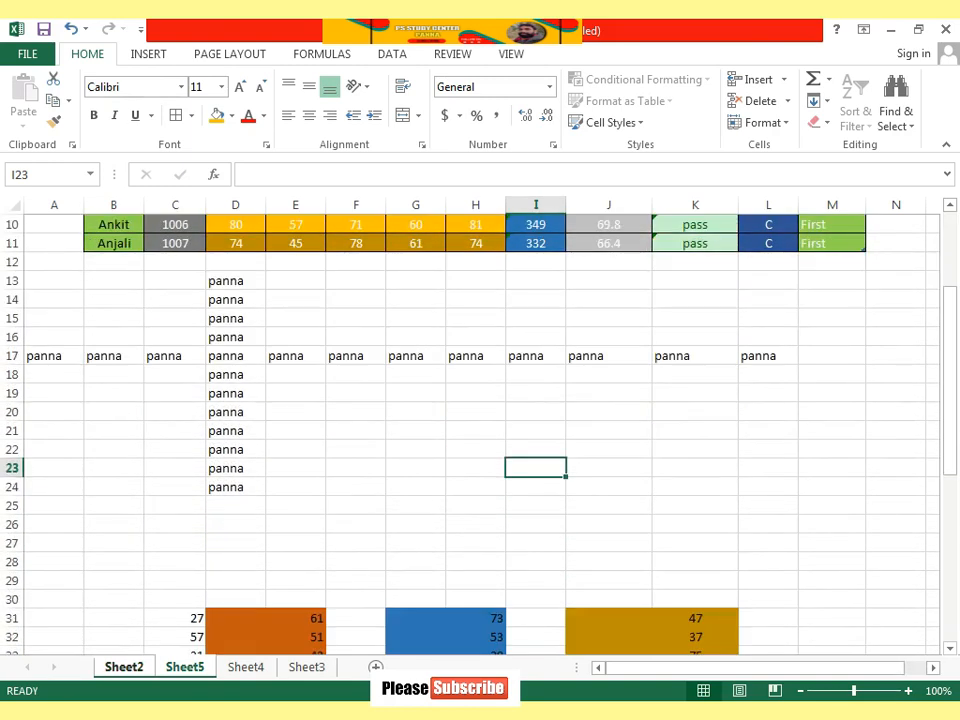
{"action": "left_click", "coordinate": [695, 411]}
{"action": "left_click", "coordinate": [820, 101]}
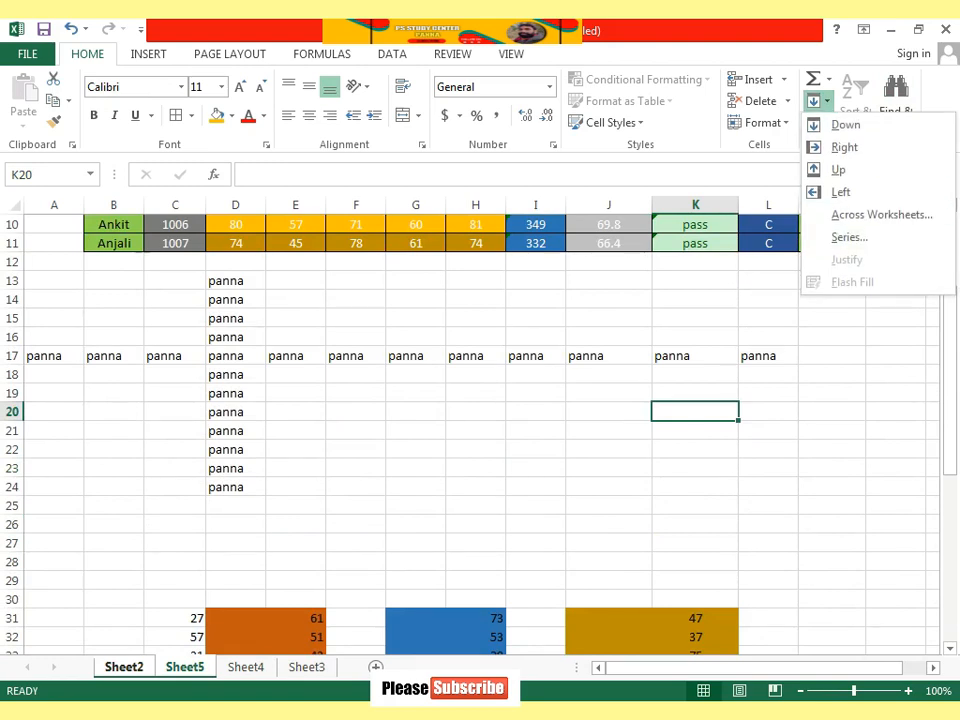
{"action": "left_click", "coordinate": [609, 468]}
{"action": "left_click", "coordinate": [609, 468]}
{"action": "scroll", "coordinate": [470, 430], "scroll_direction": "down", "scroll_amount": 1}
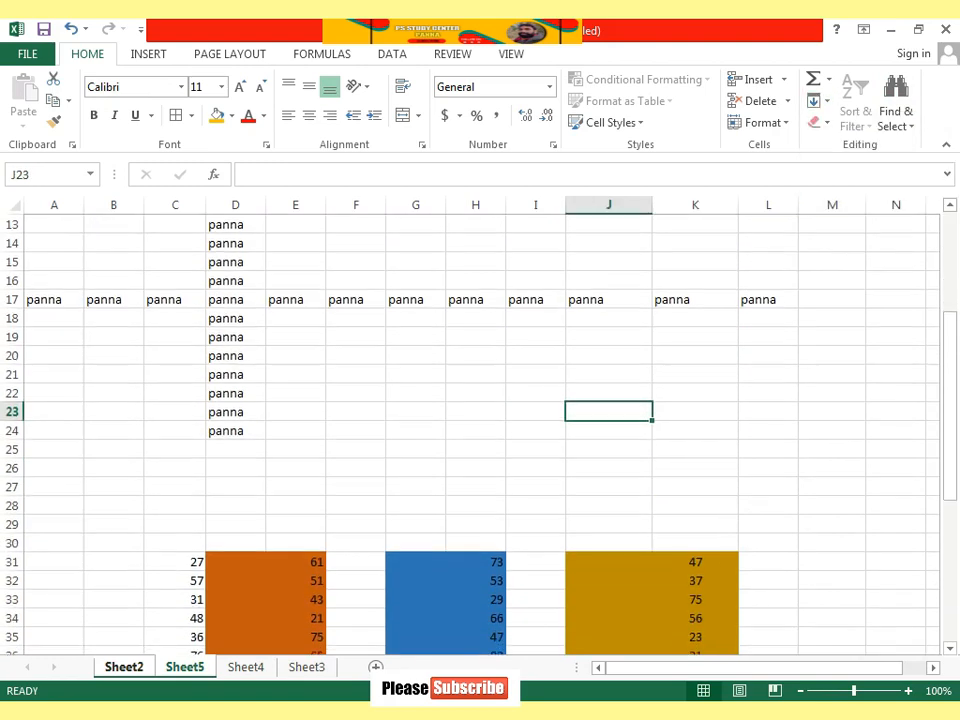
Step: Enter 1 in cell H23 as the starting value of a number series
{"action": "left_click", "coordinate": [476, 393]}
{"action": "left_click", "coordinate": [476, 412]}
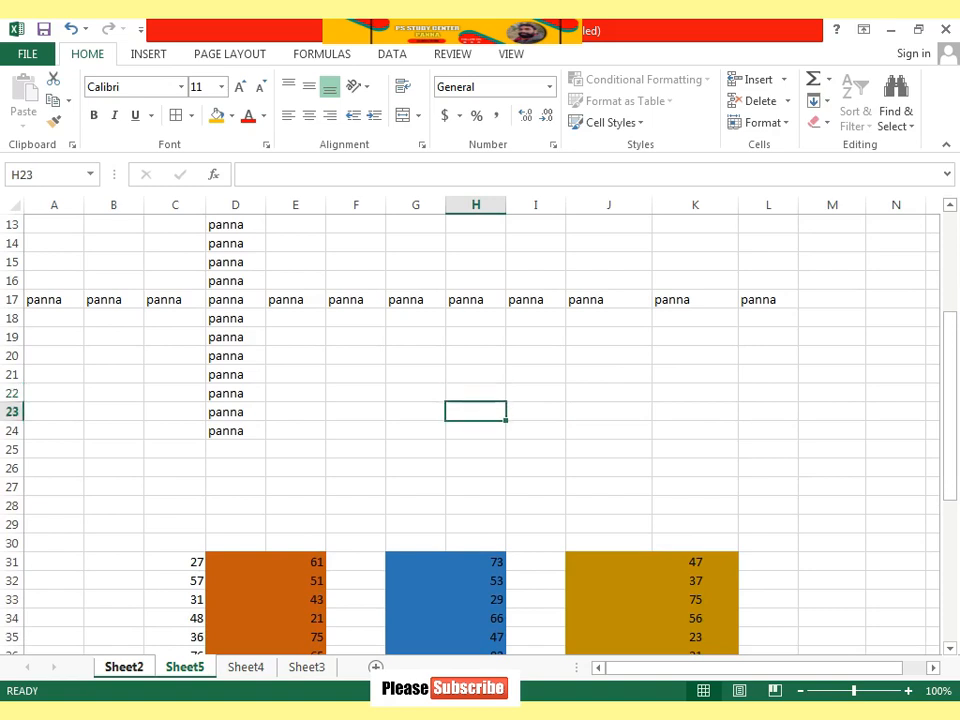
{"action": "type", "text": "1"}
{"action": "key", "text": "Right"}
{"action": "key", "text": "Left"}
Step: Fill a linear series down the column from H23 with step value 1 and stop value 10
{"action": "left_click", "coordinate": [813, 100]}
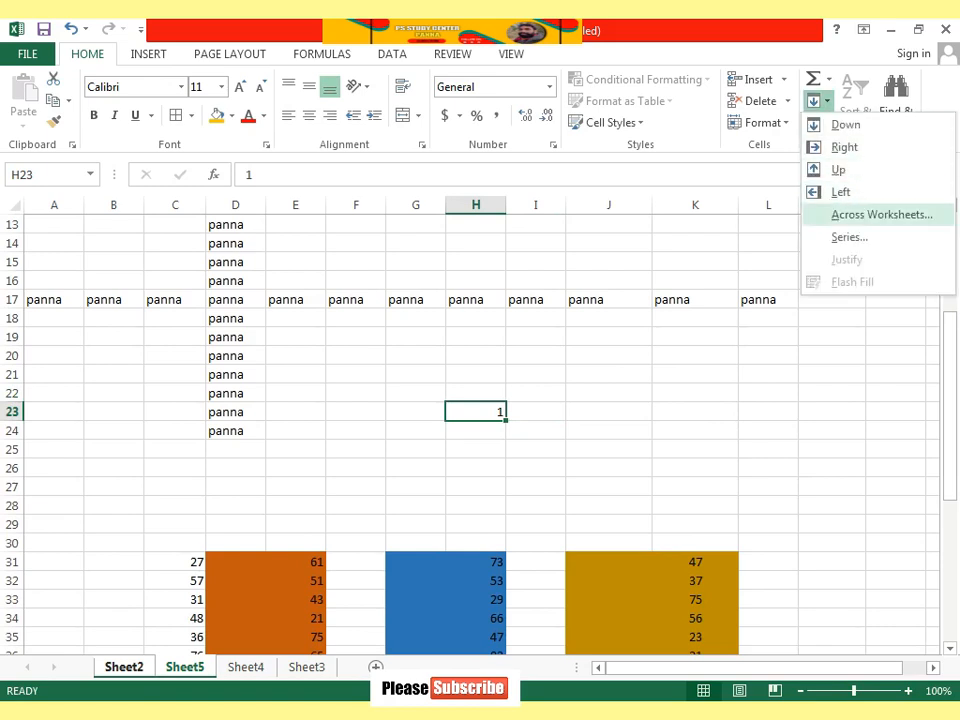
{"action": "left_click", "coordinate": [849, 237]}
{"action": "left_click_drag", "start_coordinate": [648, 17], "coordinate": [300, 57]}
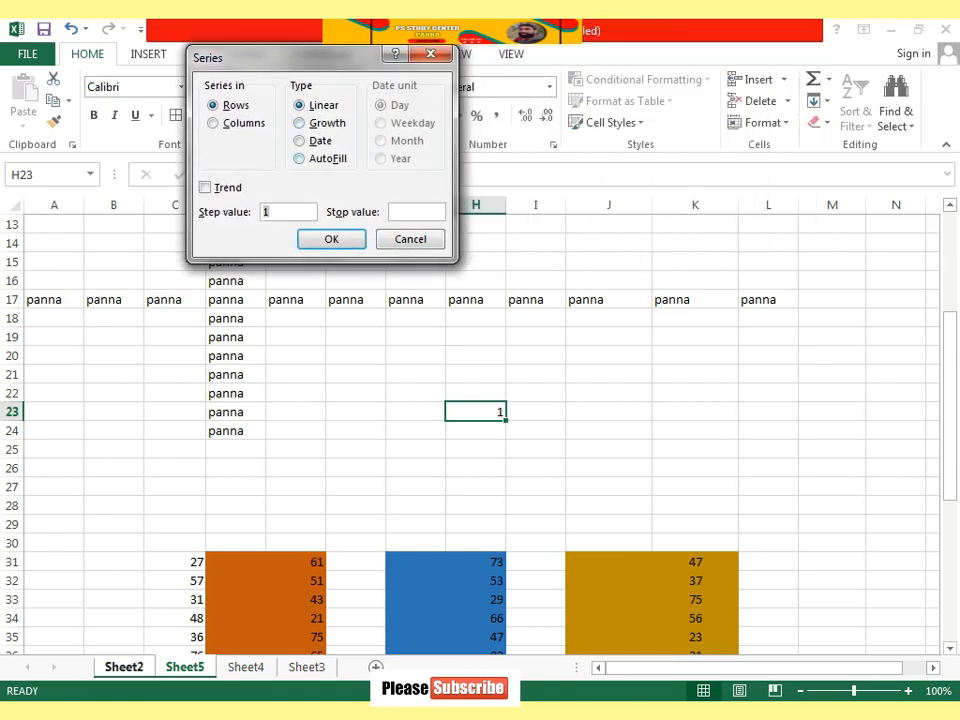
{"action": "left_click", "coordinate": [240, 122]}
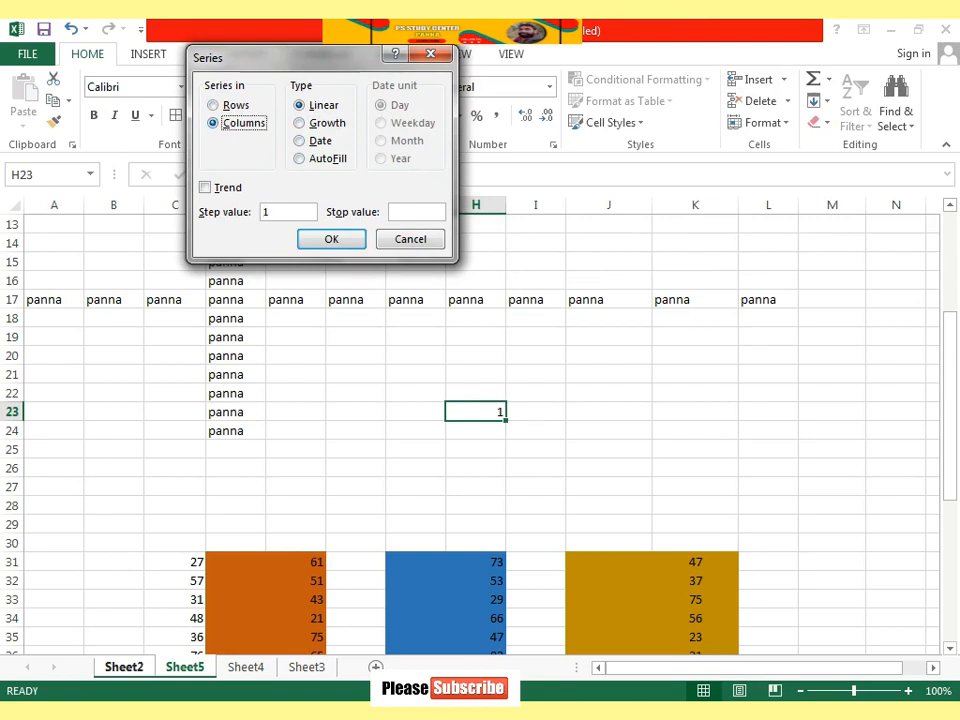
{"action": "left_click", "coordinate": [265, 212]}
{"action": "key", "text": "BackSpace"}
{"action": "type", "text": "1"}
{"action": "type", "text": "10"}
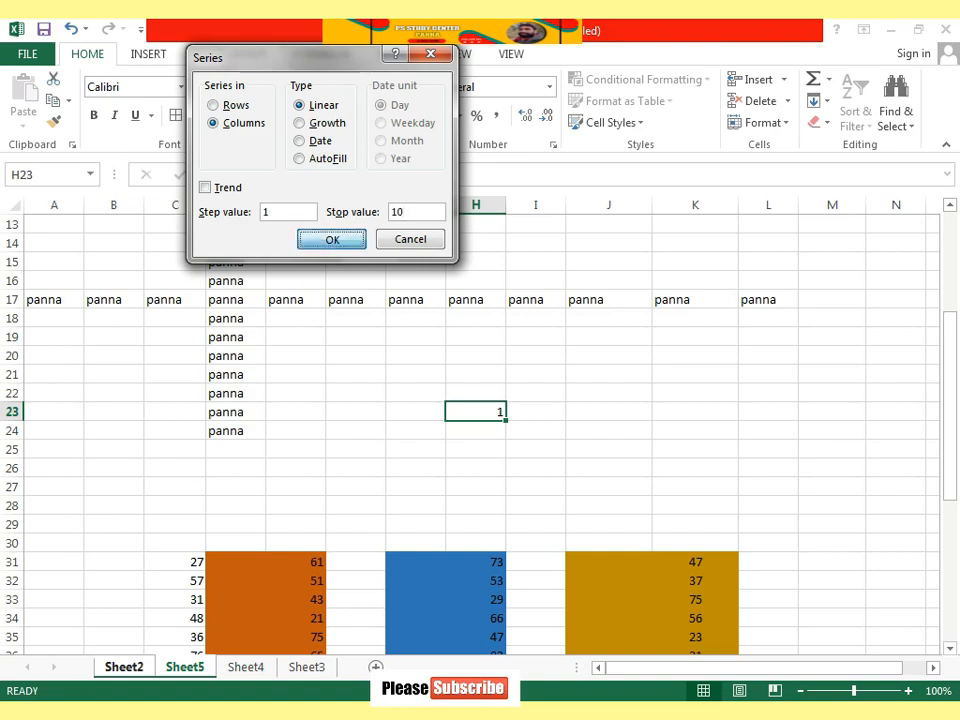
{"action": "key", "text": "Return"}
{"action": "scroll", "coordinate": [536, 430], "scroll_direction": "down", "scroll_amount": 2}
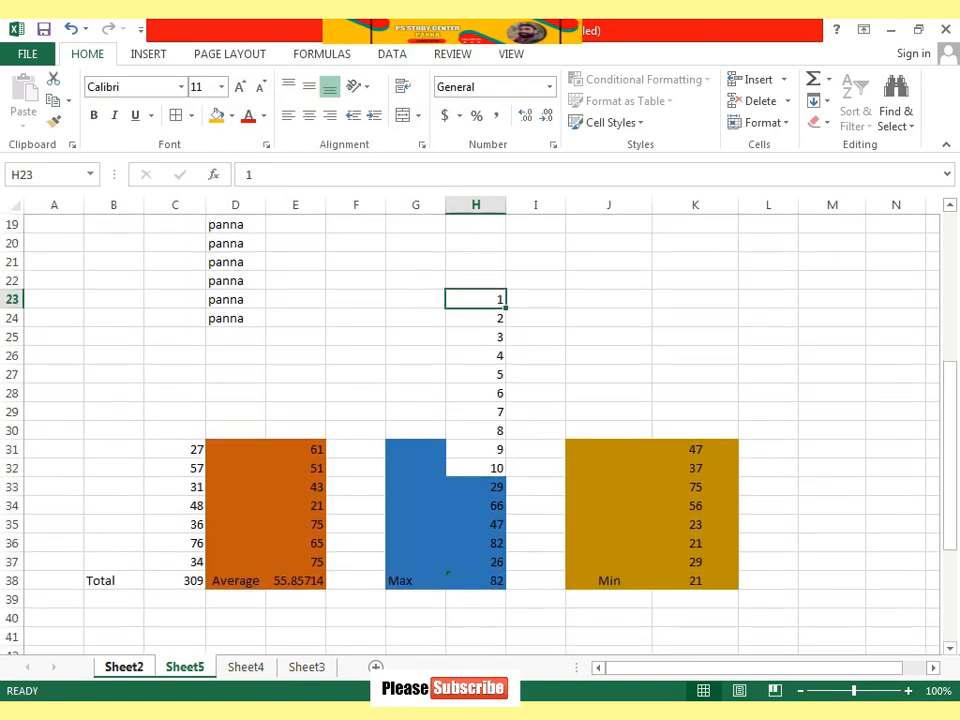
Step: Fill a linear series along the row from H23 with step value 2 and stop value 20
{"action": "left_click", "coordinate": [536, 430]}
{"action": "left_click", "coordinate": [476, 300]}
{"action": "left_click", "coordinate": [818, 101]}
{"action": "left_click", "coordinate": [849, 237]}
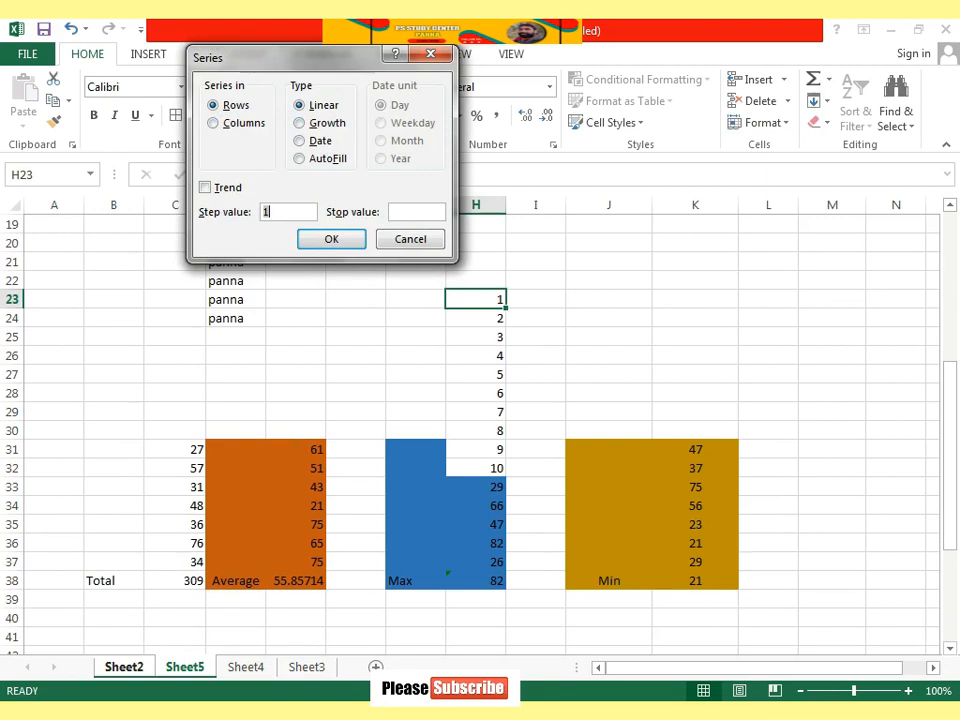
{"action": "type", "text": "2"}
{"action": "type", "text": "20"}
{"action": "key", "text": "Return"}
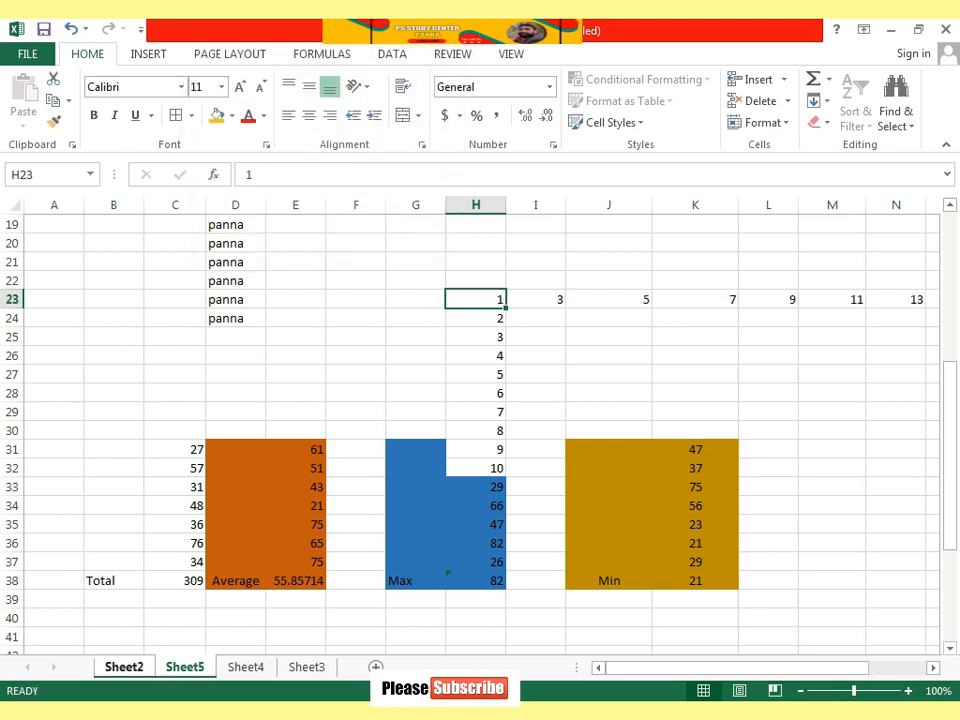
{"action": "scroll", "coordinate": [470, 420], "scroll_direction": "down", "scroll_amount": 1}
{"action": "scroll", "coordinate": [470, 420], "scroll_direction": "up", "scroll_amount": 1}
{"action": "left_click", "coordinate": [818, 101]}
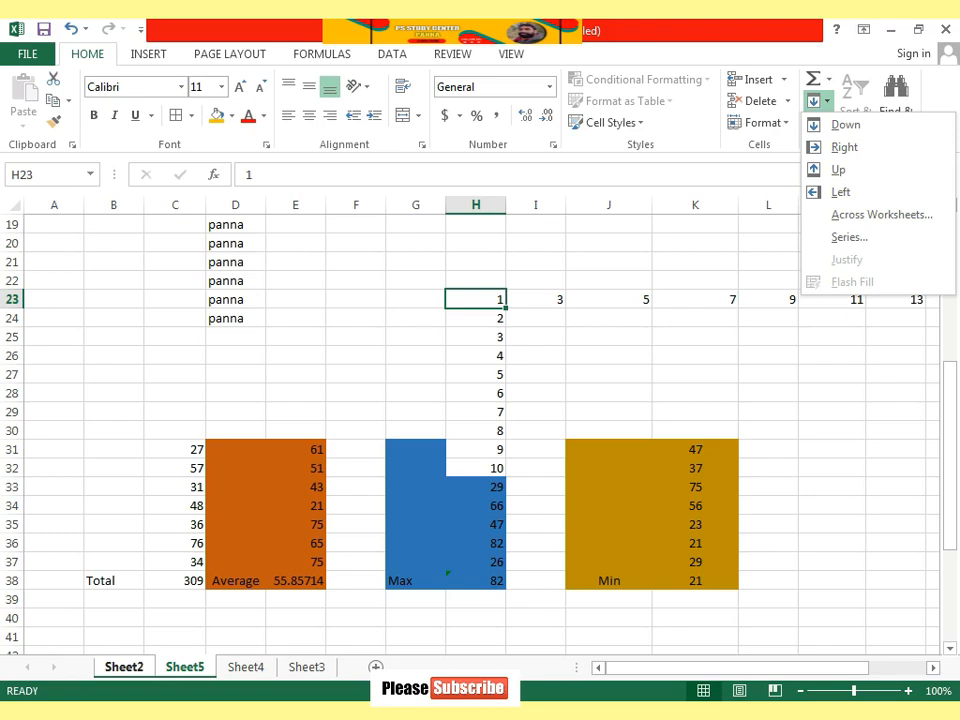
{"action": "key", "text": "Escape"}
{"action": "scroll", "coordinate": [470, 420], "scroll_direction": "down", "scroll_amount": 1}
Step: Review the marks table in B4:M11, its header row and the filled data below it
{"action": "scroll", "coordinate": [470, 420], "scroll_direction": "up", "scroll_amount": 5}
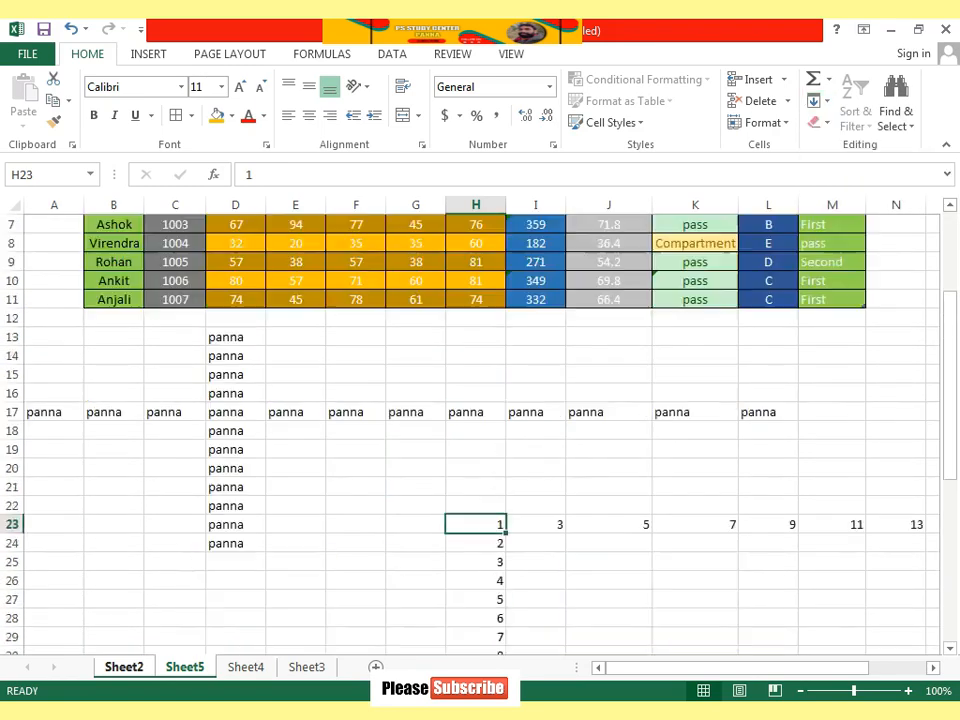
{"action": "scroll", "coordinate": [470, 420], "scroll_direction": "up", "scroll_amount": 2}
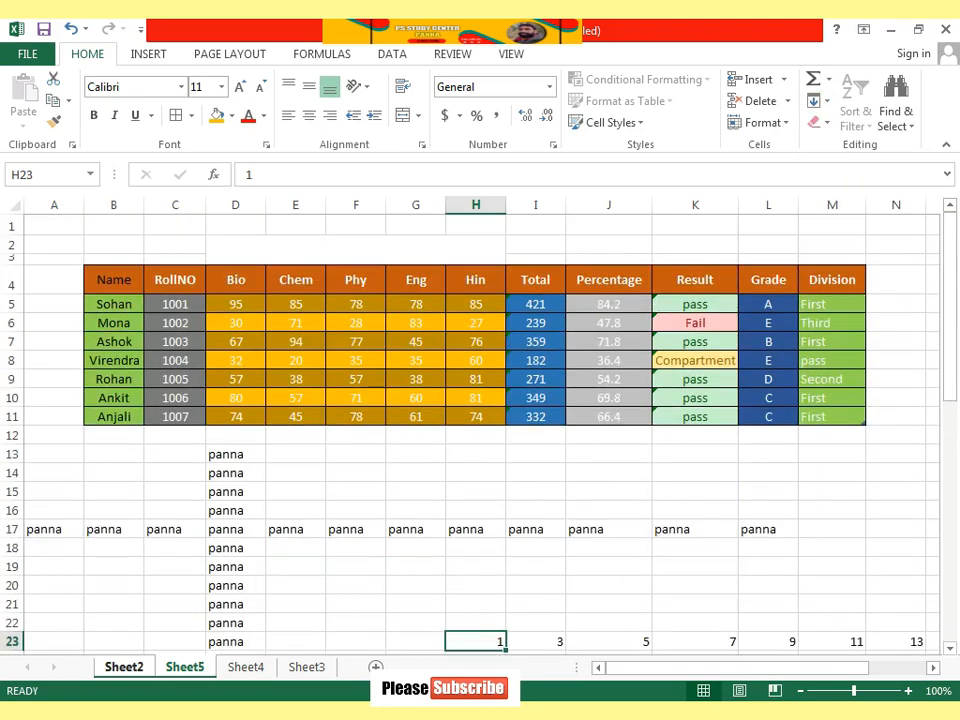
{"action": "left_click_drag", "start_coordinate": [114, 284], "coordinate": [832, 416]}
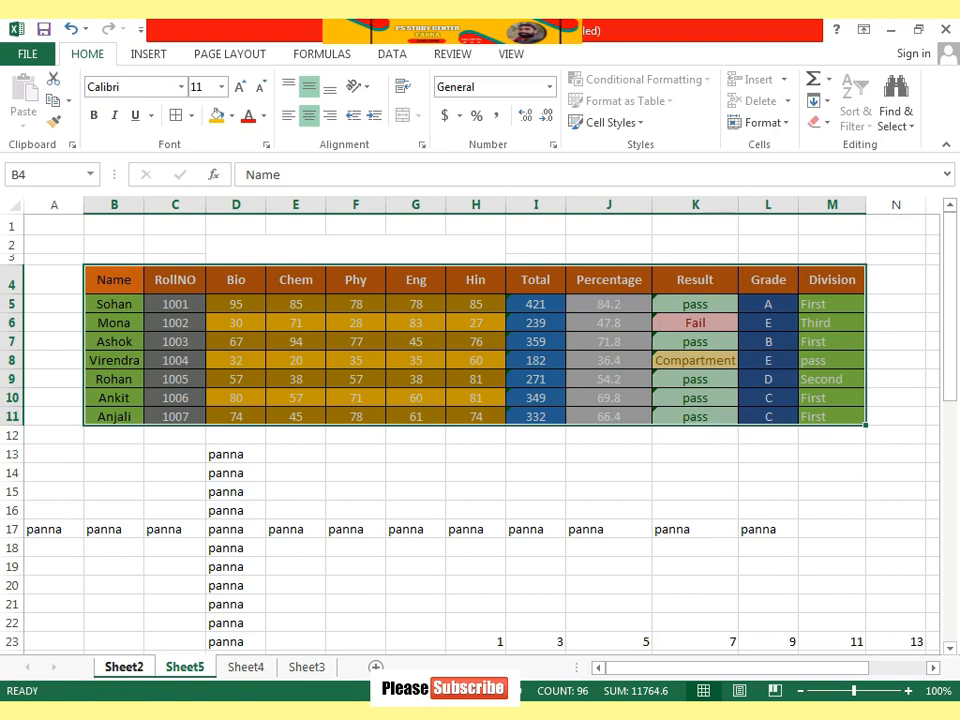
{"action": "left_click", "coordinate": [609, 473]}
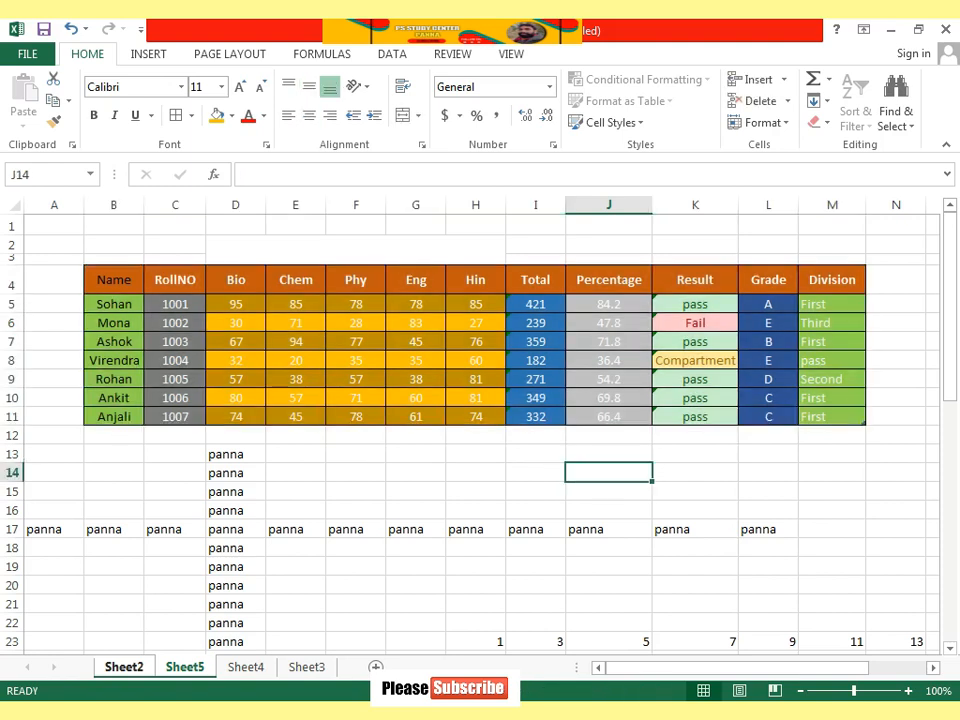
{"action": "scroll", "coordinate": [480, 430], "scroll_direction": "down", "scroll_amount": 8}
{"action": "scroll", "coordinate": [480, 430], "scroll_direction": "up", "scroll_amount": 4}
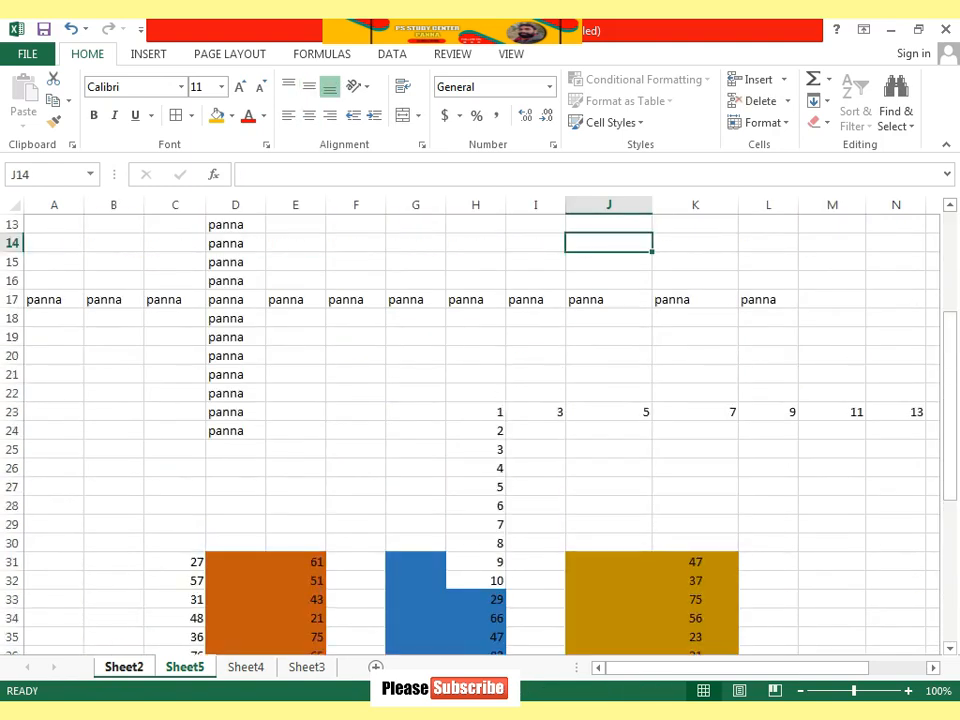
{"action": "scroll", "coordinate": [480, 430], "scroll_direction": "down", "scroll_amount": 1}
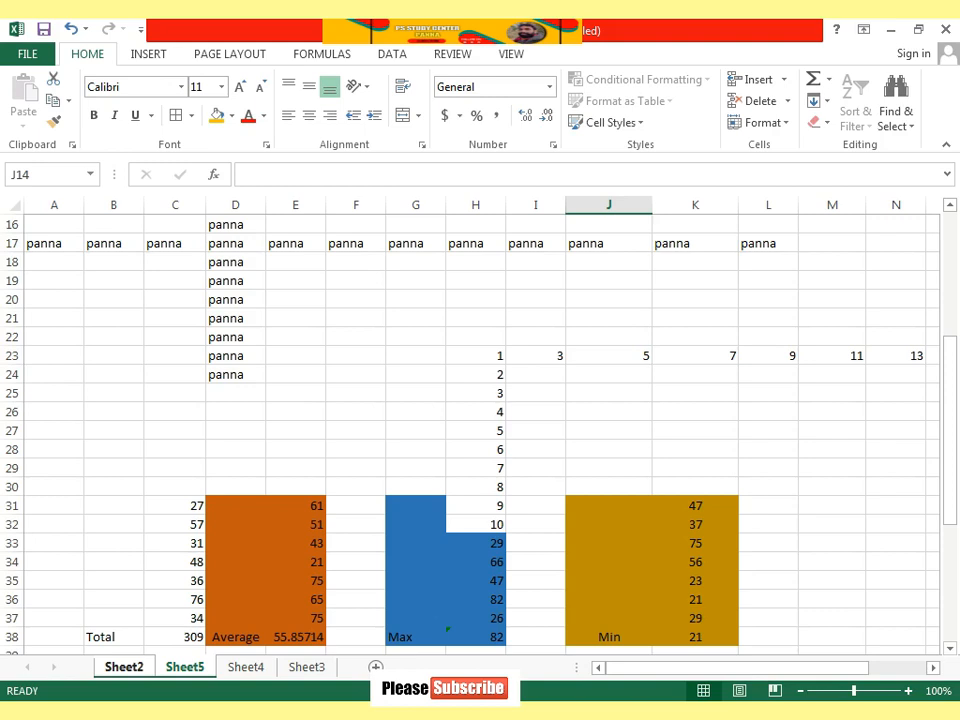
{"action": "scroll", "coordinate": [480, 430], "scroll_direction": "up", "scroll_amount": 5}
{"action": "left_click_drag", "start_coordinate": [114, 280], "coordinate": [833, 417]}
{"action": "left_click", "coordinate": [416, 323]}
{"action": "left_click_drag", "start_coordinate": [114, 280], "coordinate": [832, 281]}
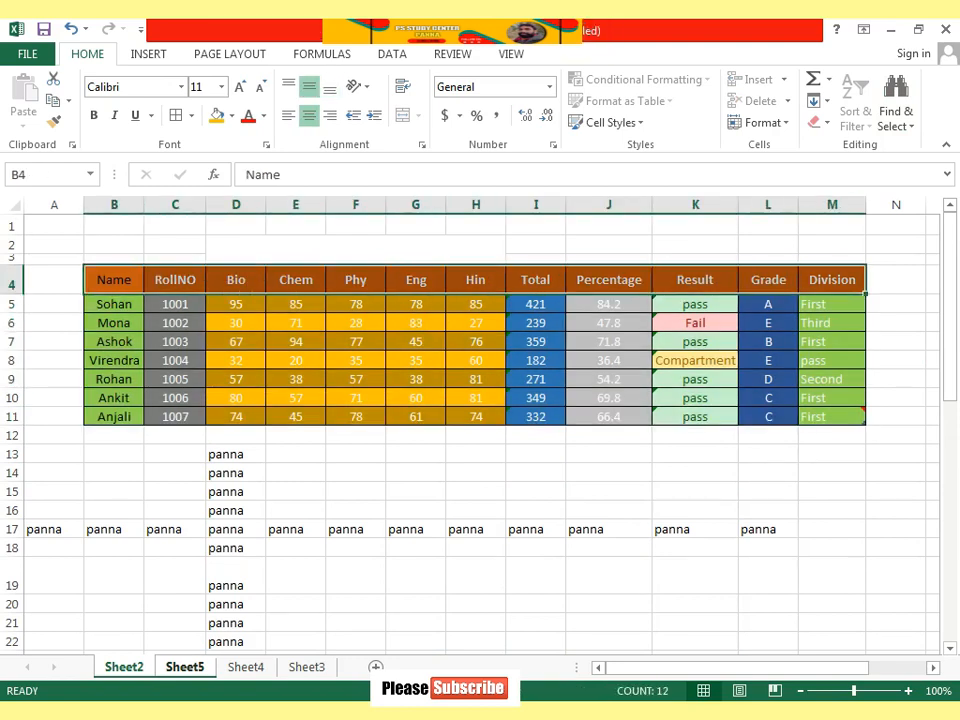
{"action": "left_click", "coordinate": [536, 491]}
Step: Fill the range G44:K51 with random numbers using the formula =RANDBETWEEN(20,80)
{"action": "scroll", "coordinate": [470, 430], "scroll_direction": "down", "scroll_amount": 15}
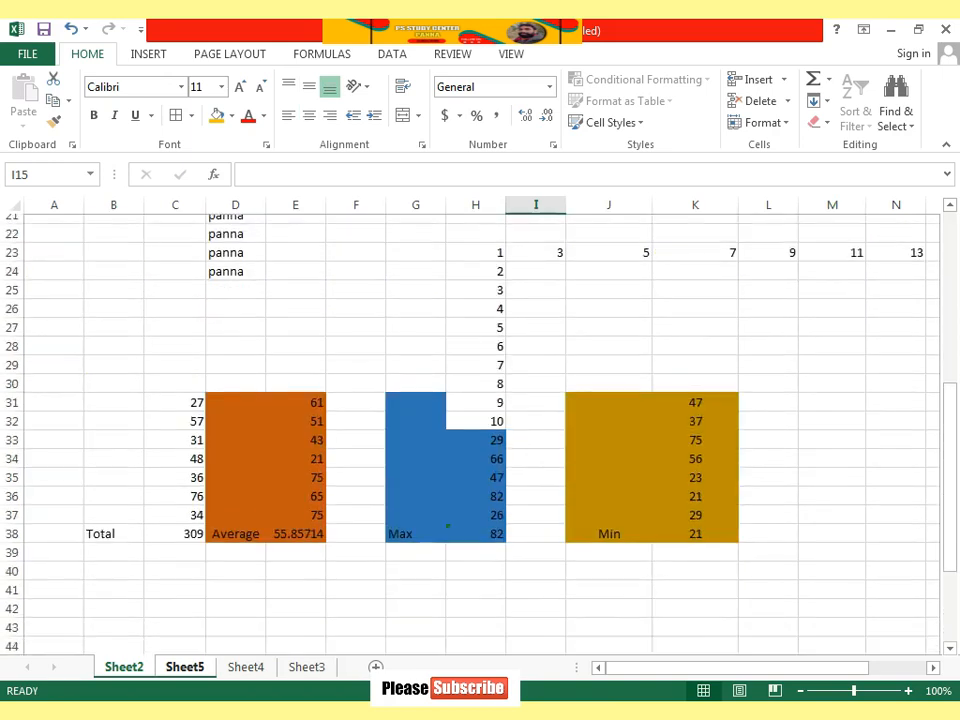
{"action": "scroll", "coordinate": [416, 468], "scroll_direction": "up", "scroll_amount": 5}
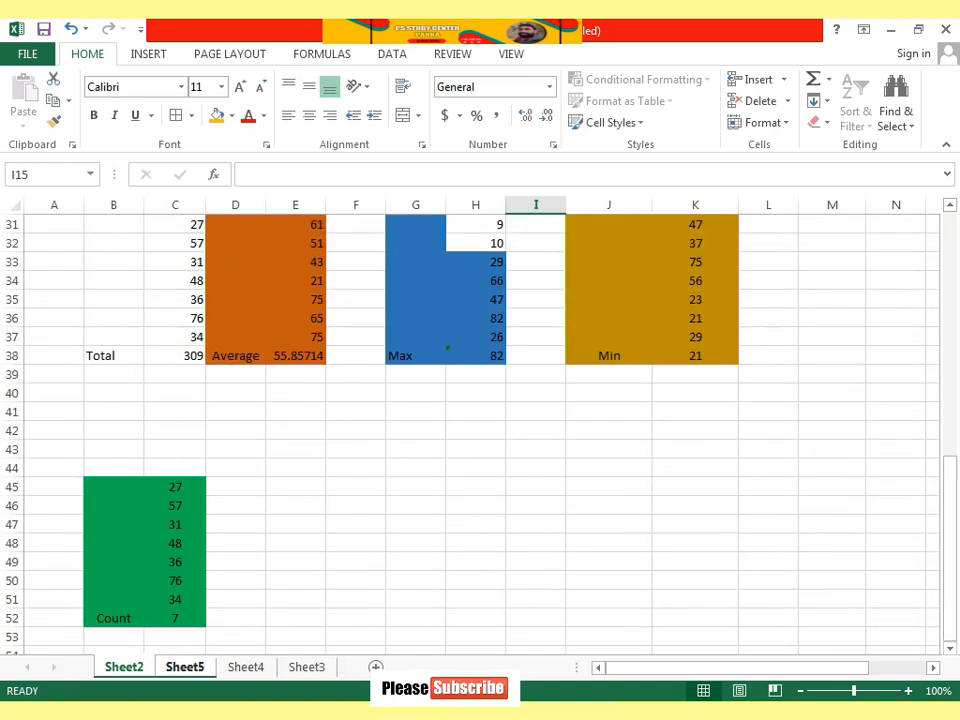
{"action": "left_click", "coordinate": [416, 468]}
{"action": "left_click_drag", "start_coordinate": [416, 468], "coordinate": [695, 599]}
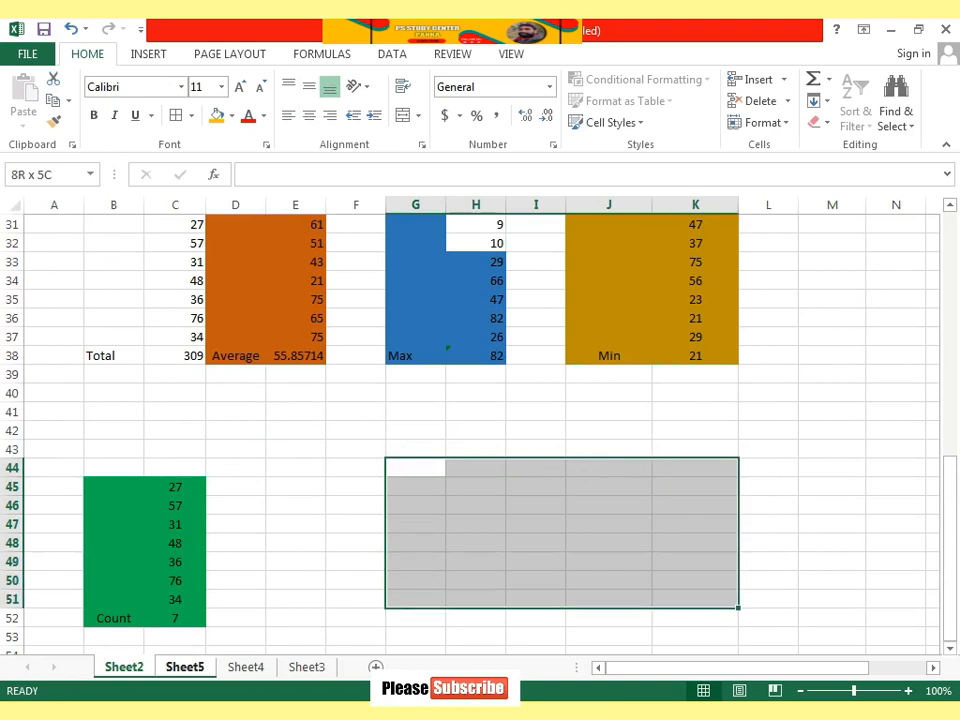
{"action": "type", "text": "="}
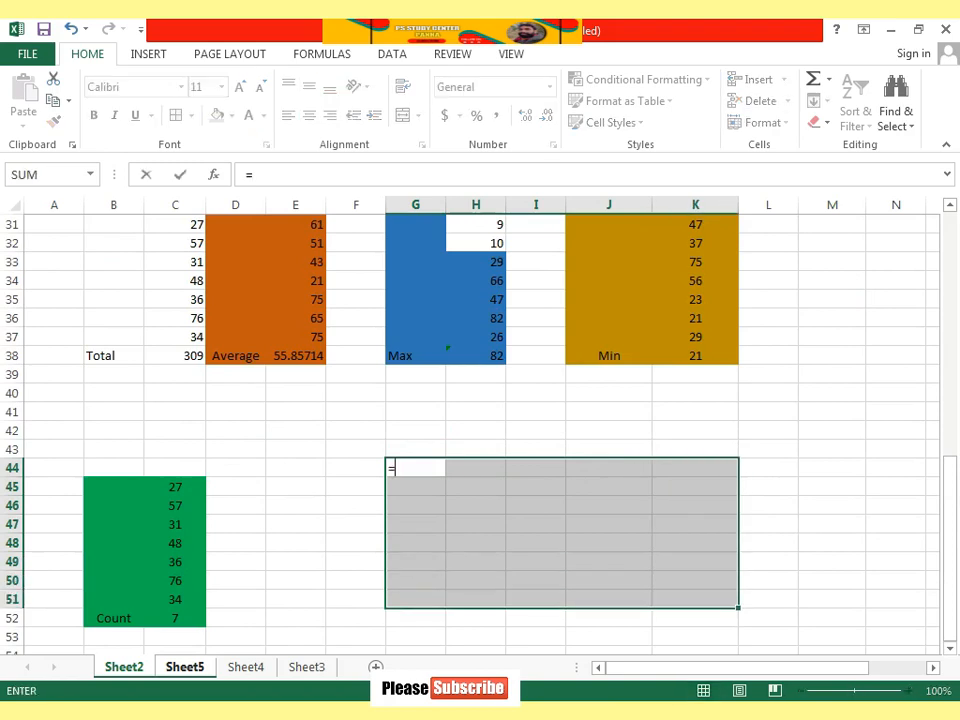
{"action": "type", "text": "randb"}
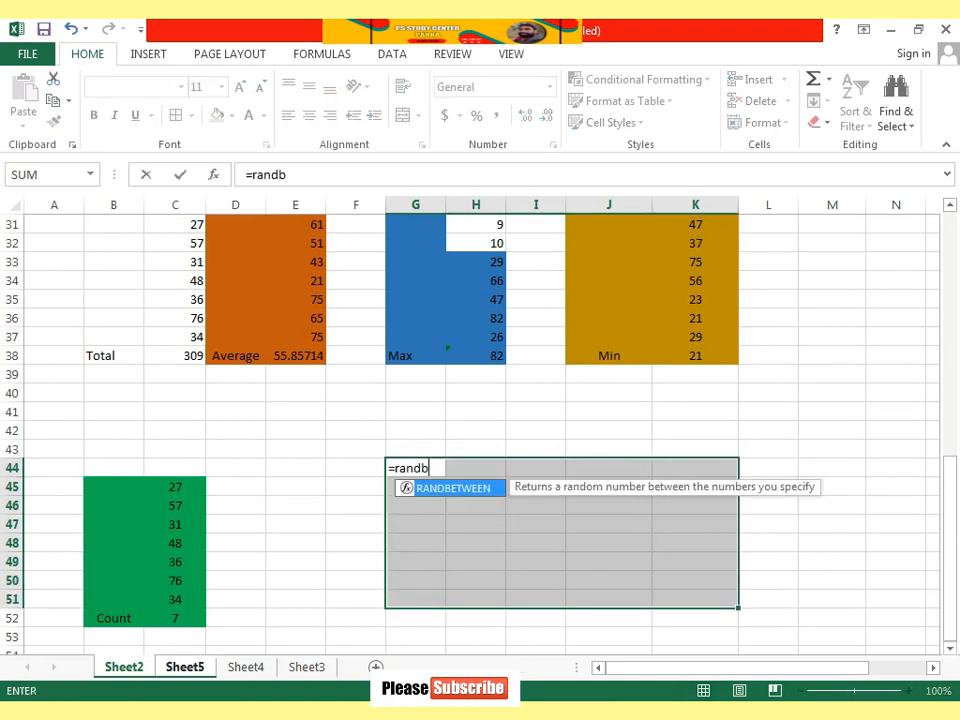
{"action": "type", "text": "etween"}
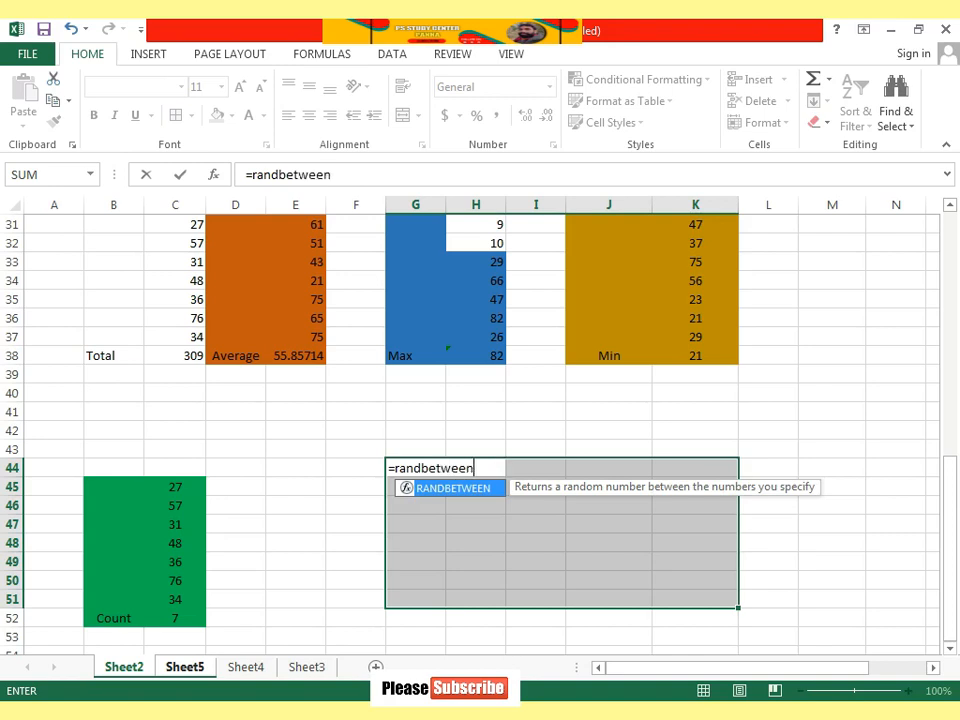
{"action": "type", "text": "(20"}
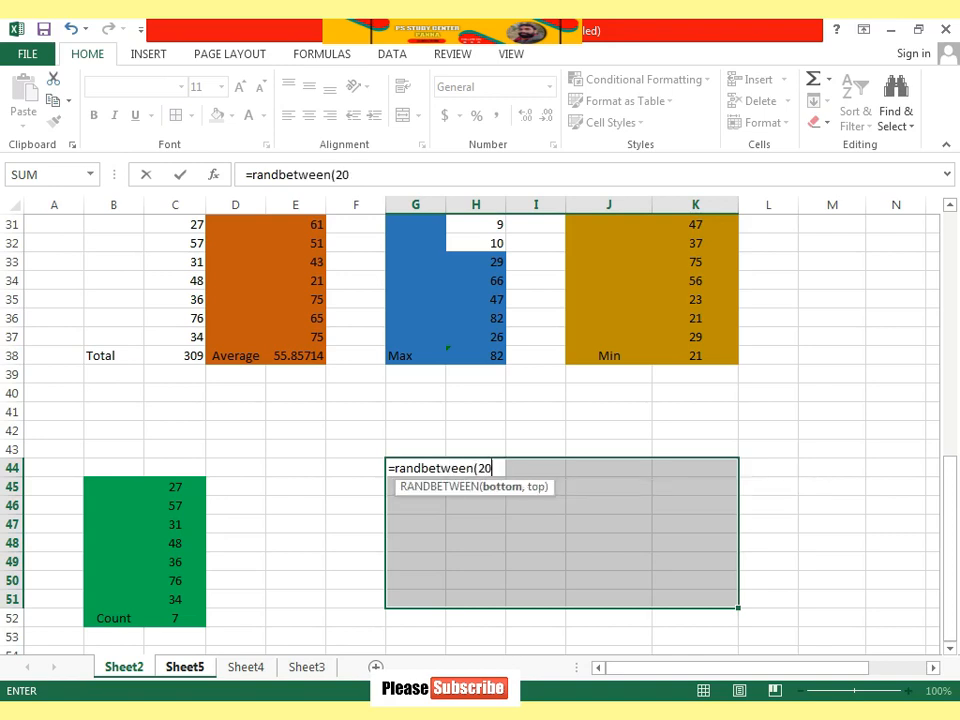
{"action": "type", "text": ",80)"}
{"action": "key", "text": "ctrl+Return"}
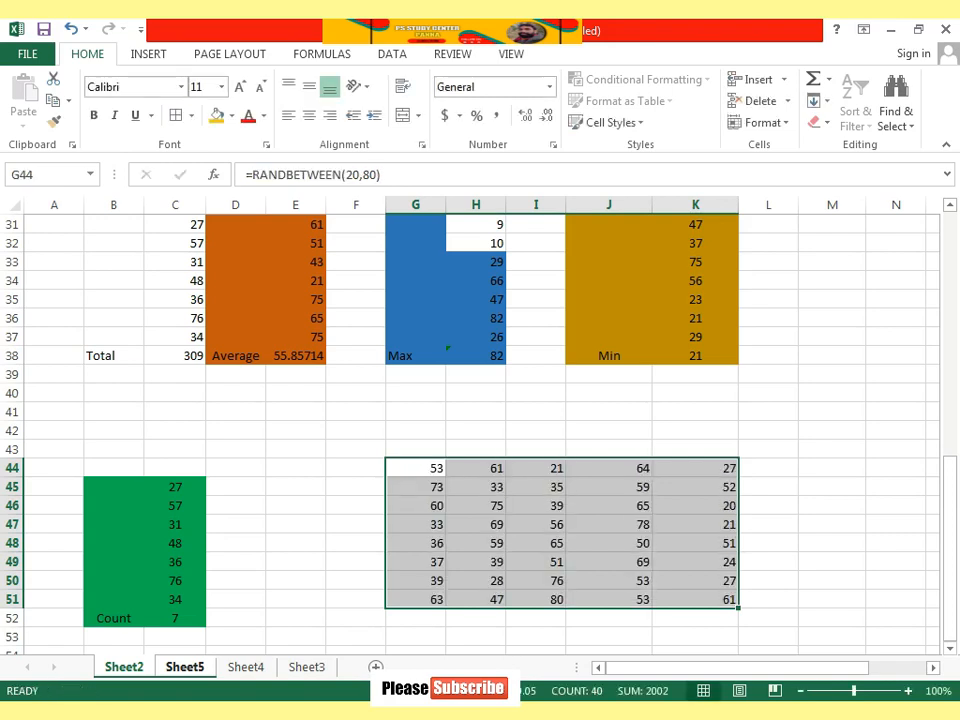
{"action": "left_click_drag", "start_coordinate": [415, 468], "coordinate": [695, 599]}
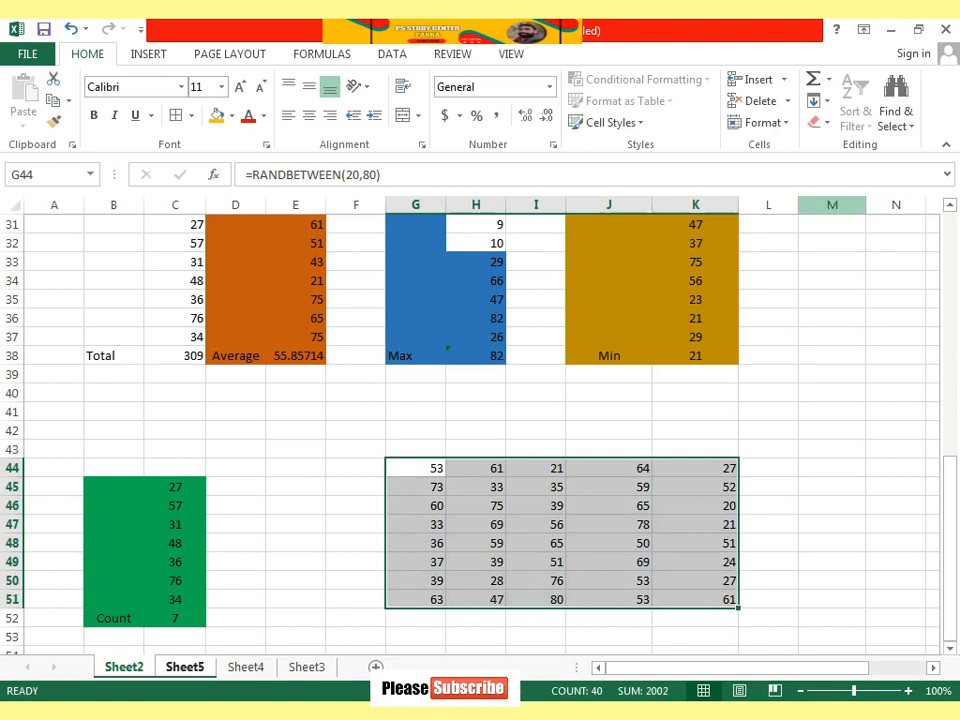
{"action": "left_click", "coordinate": [695, 411]}
{"action": "left_click", "coordinate": [415, 487]}
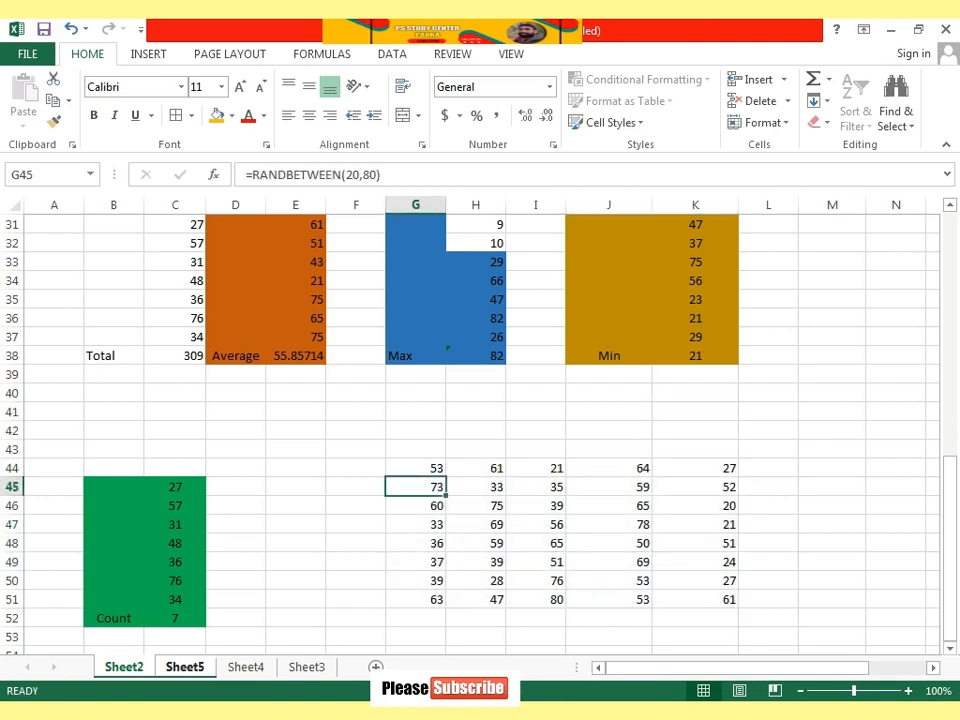
{"action": "left_click", "coordinate": [832, 317]}
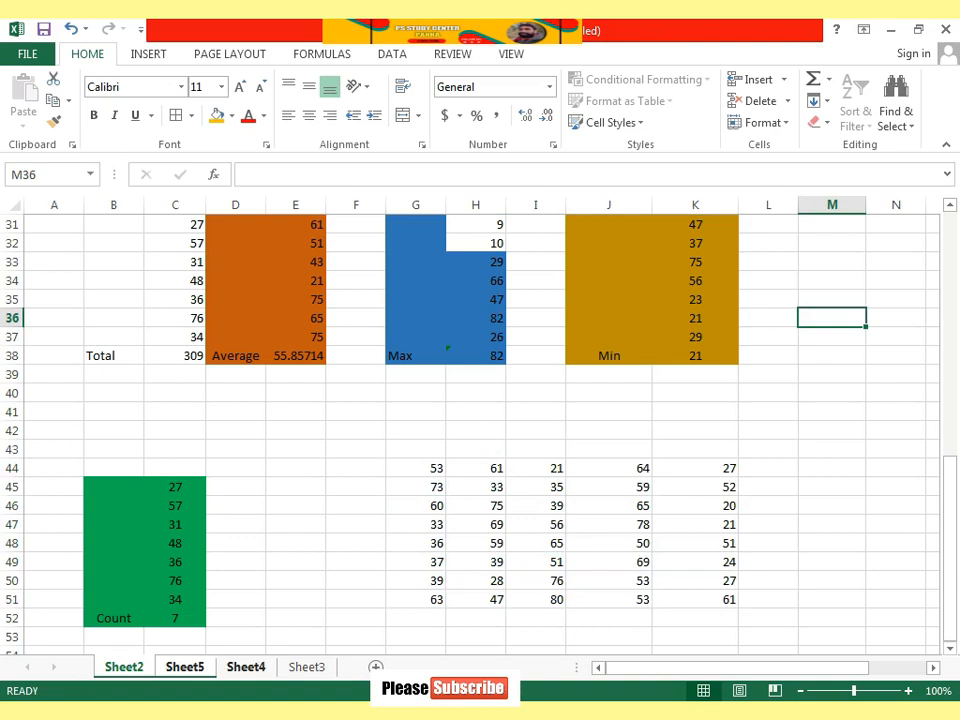
Step: Fill the range D6:H15 on Sheet4 with random numbers using the formula =RANDBETWEEN(20,98)
{"action": "left_click", "coordinate": [245, 666]}
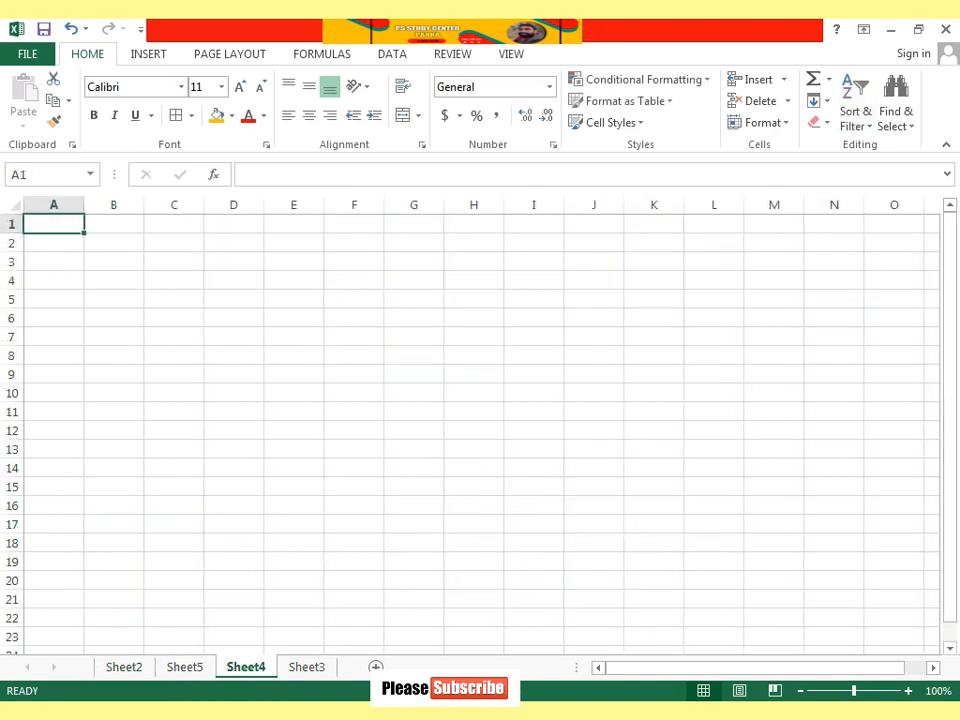
{"action": "left_click", "coordinate": [414, 336]}
{"action": "left_click_drag", "start_coordinate": [234, 318], "coordinate": [474, 486]}
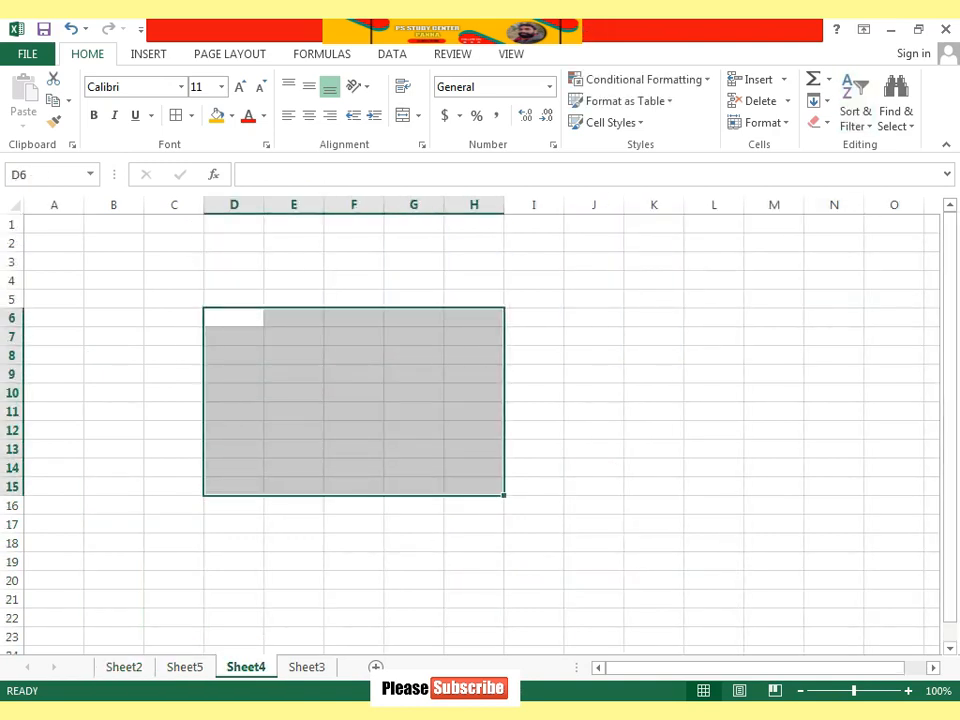
{"action": "type", "text": "=rand"}
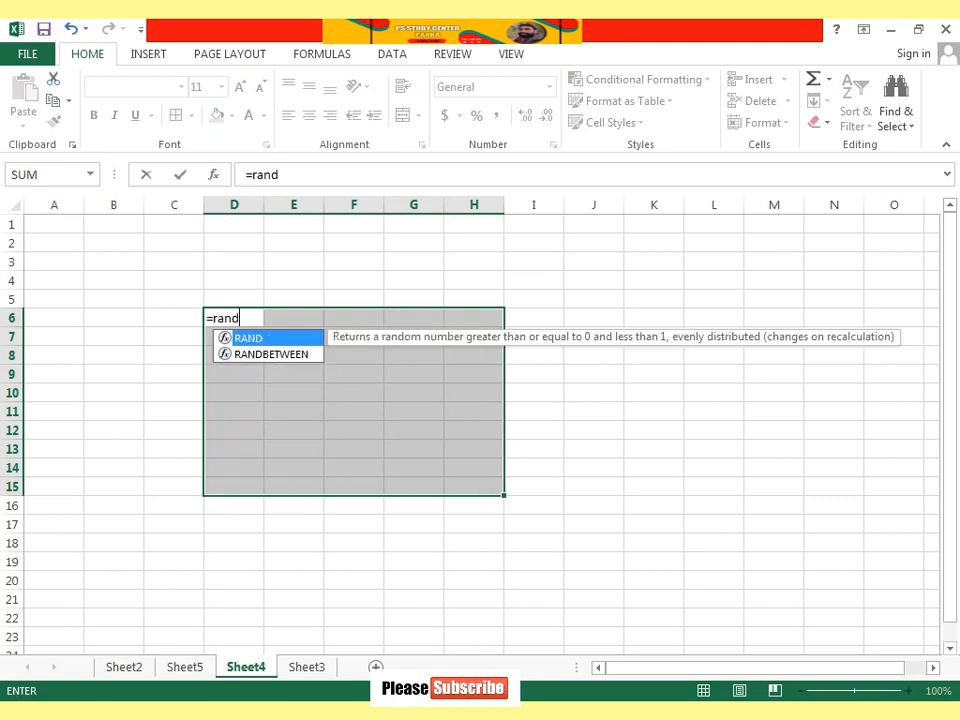
{"action": "type", "text": "betwee"}
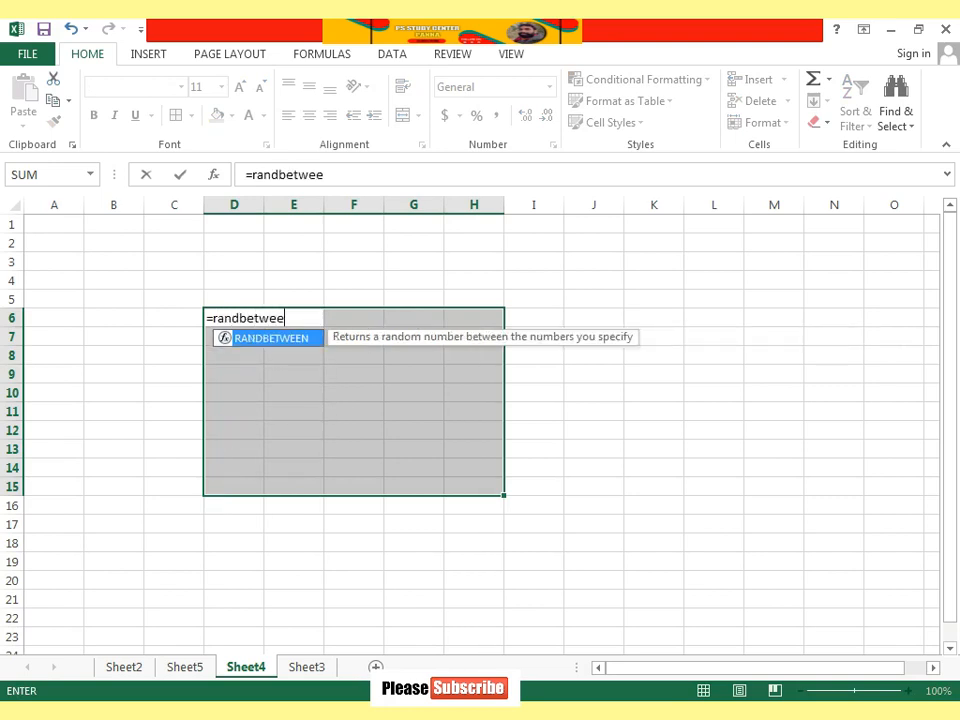
{"action": "type", "text": "n(20"}
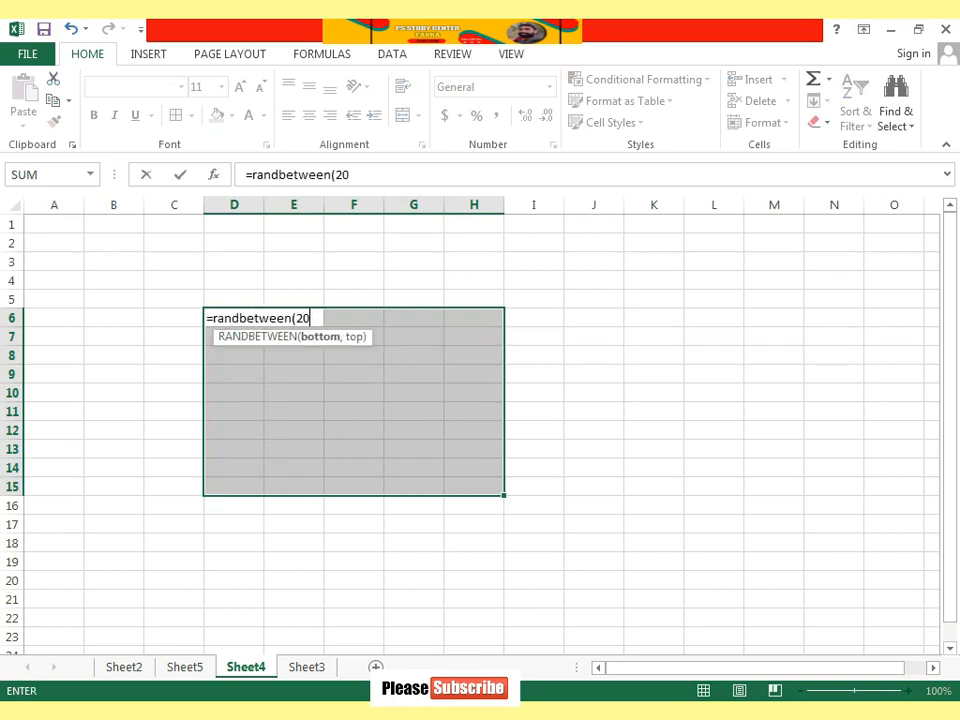
{"action": "type", "text": ",98)"}
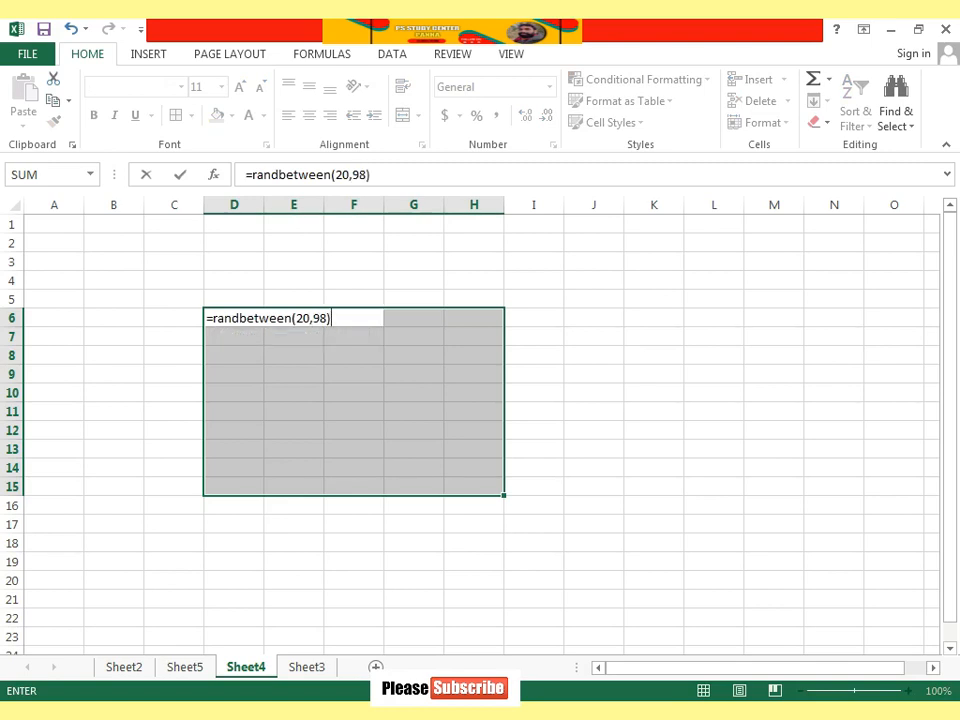
{"action": "key", "text": "ctrl+Return"}
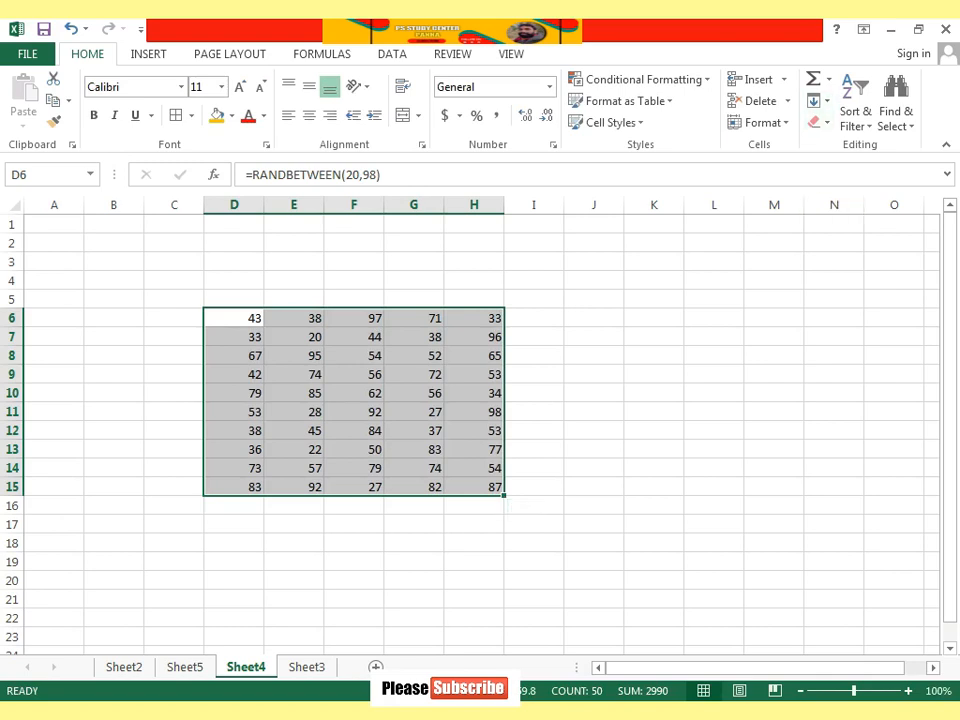
Step: Copy the header cells B4:E4 (Name, RollNO, Bio, Chem) from Sheet2 and paste them at D5 on Sheet4
{"action": "left_click", "coordinate": [234, 299]}
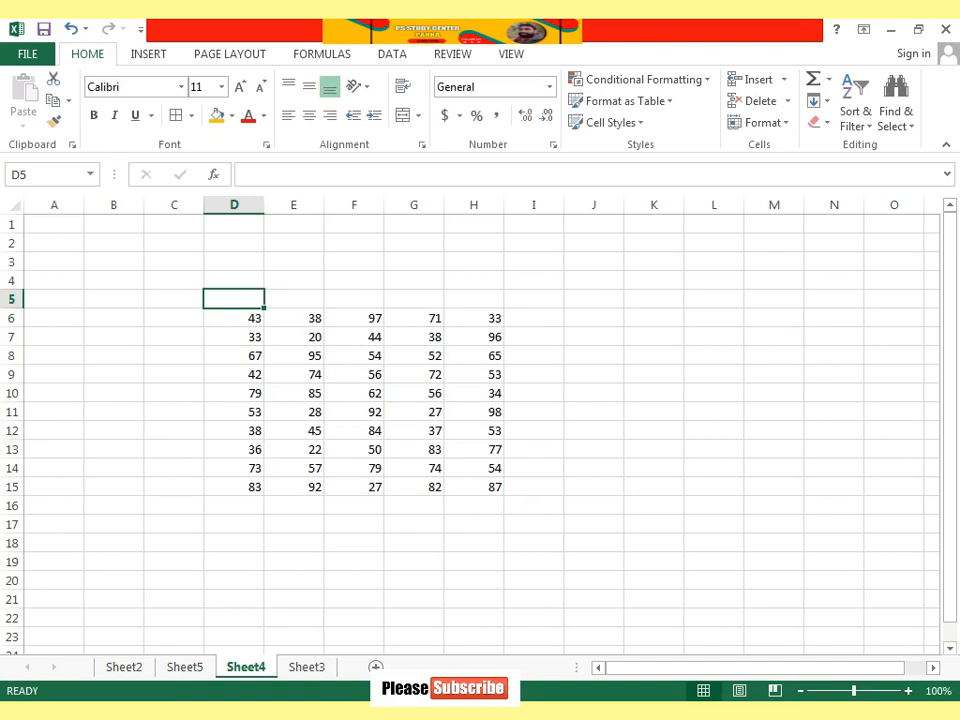
{"action": "left_click", "coordinate": [124, 667]}
{"action": "scroll", "coordinate": [470, 430], "scroll_direction": "up", "scroll_amount": 10}
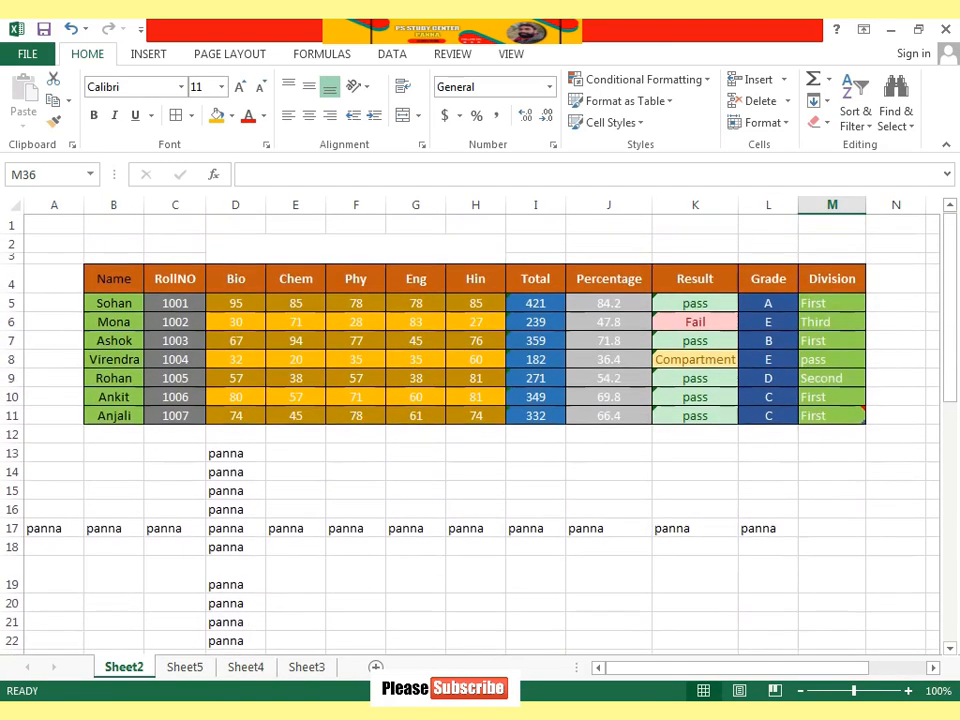
{"action": "left_click_drag", "start_coordinate": [114, 280], "coordinate": [300, 282]}
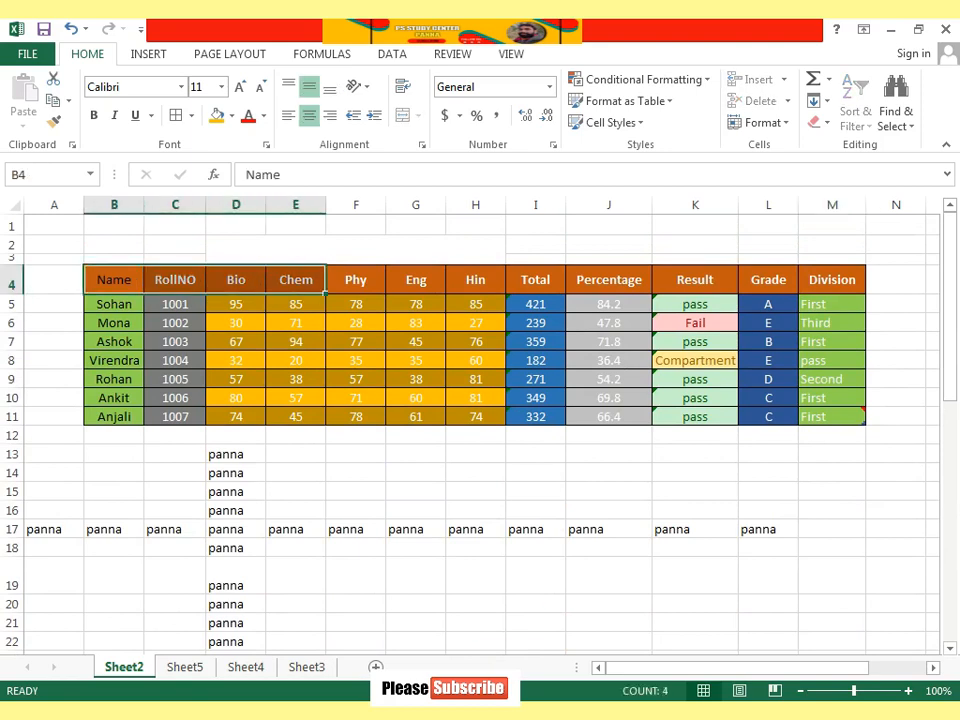
{"action": "key", "text": "ctrl+c"}
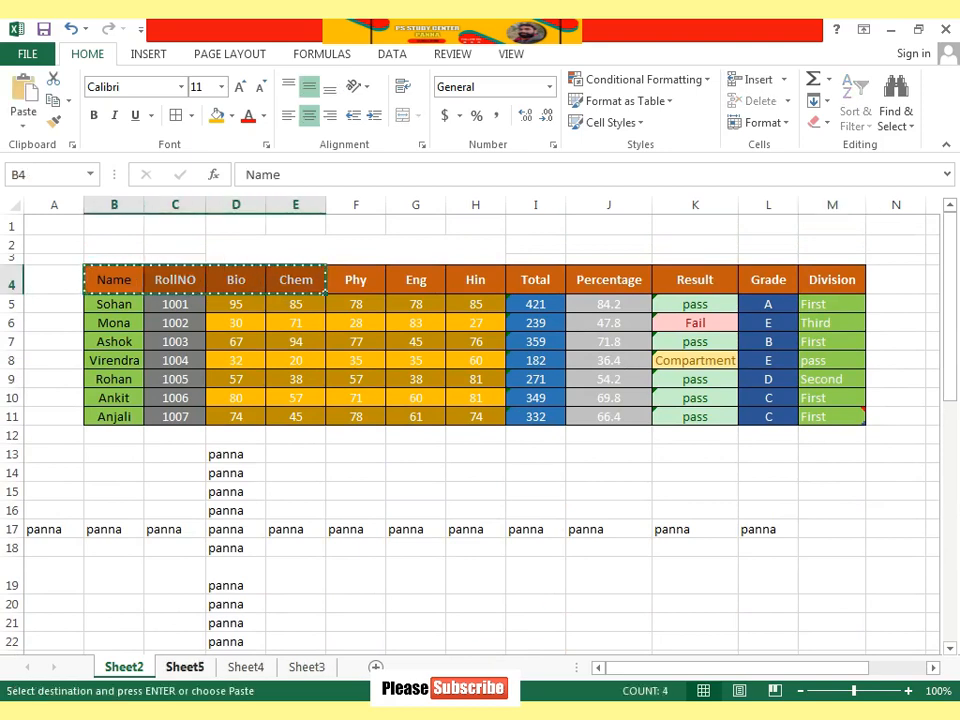
{"action": "left_click", "coordinate": [184, 666]}
{"action": "left_click", "coordinate": [246, 667]}
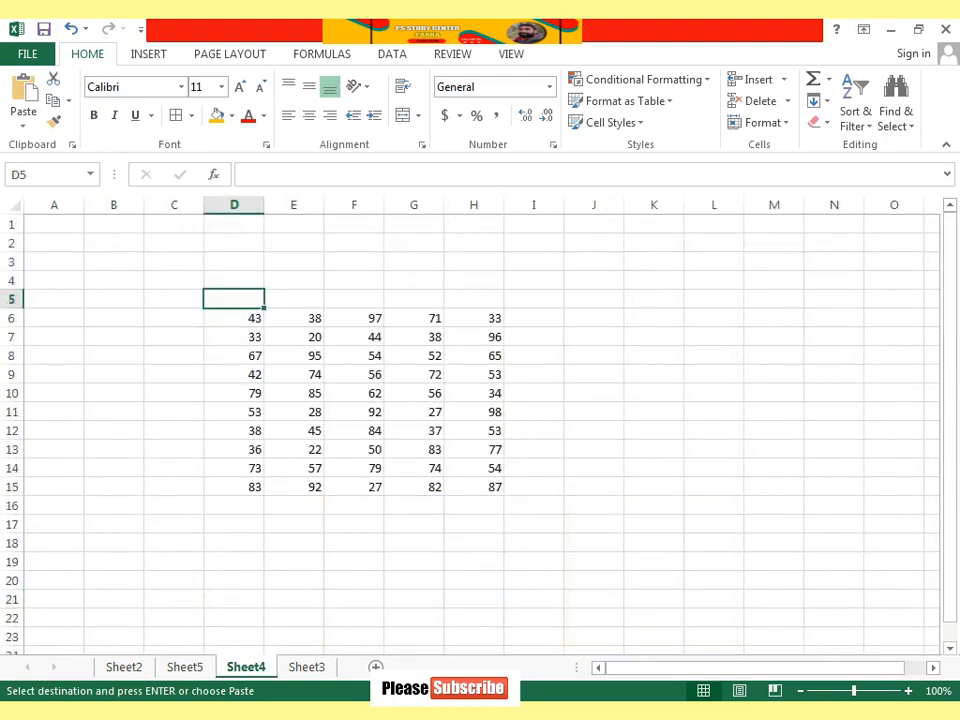
{"action": "key", "text": "ctrl+v"}
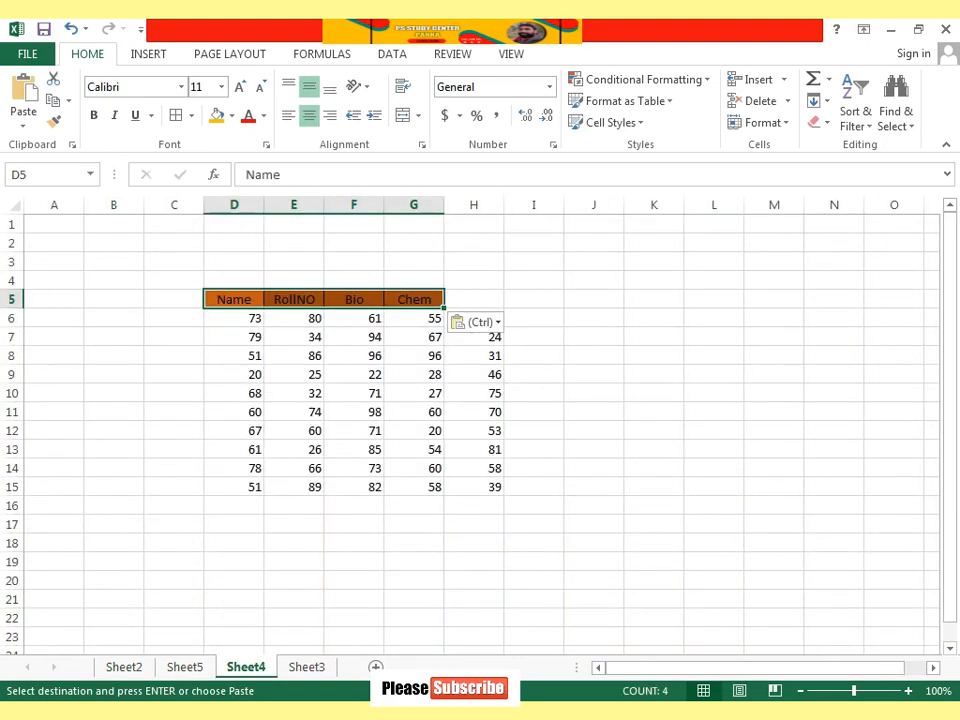
Step: Copy the student records B5:E11 from Sheet2 and paste them below the headers at D6 on Sheet4, replacing the existing data
{"action": "left_click", "coordinate": [293, 637]}
{"action": "left_click_drag", "start_coordinate": [233, 318], "coordinate": [233, 393]}
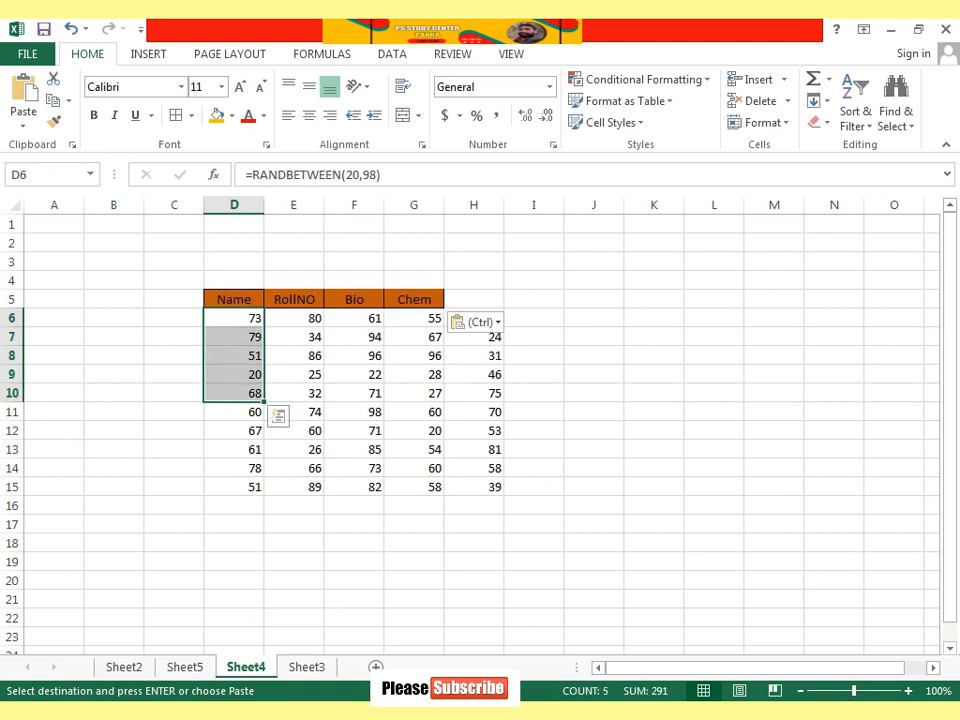
{"action": "left_click", "coordinate": [124, 667]}
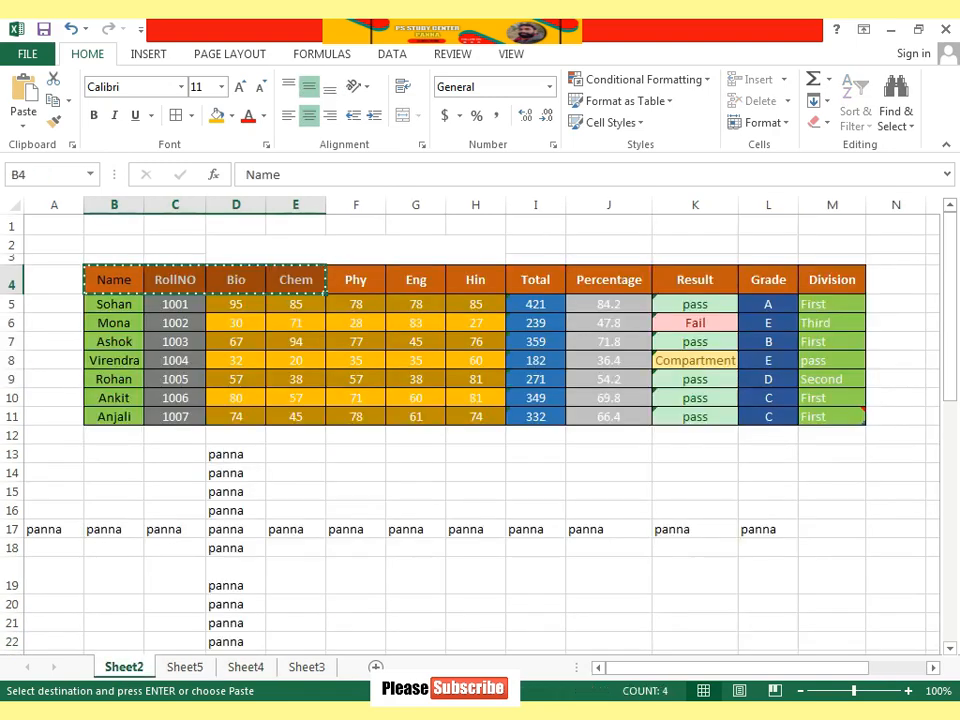
{"action": "left_click_drag", "start_coordinate": [114, 304], "coordinate": [175, 416]}
{"action": "left_click_drag", "start_coordinate": [114, 304], "coordinate": [295, 416]}
{"action": "key", "text": "ctrl+c"}
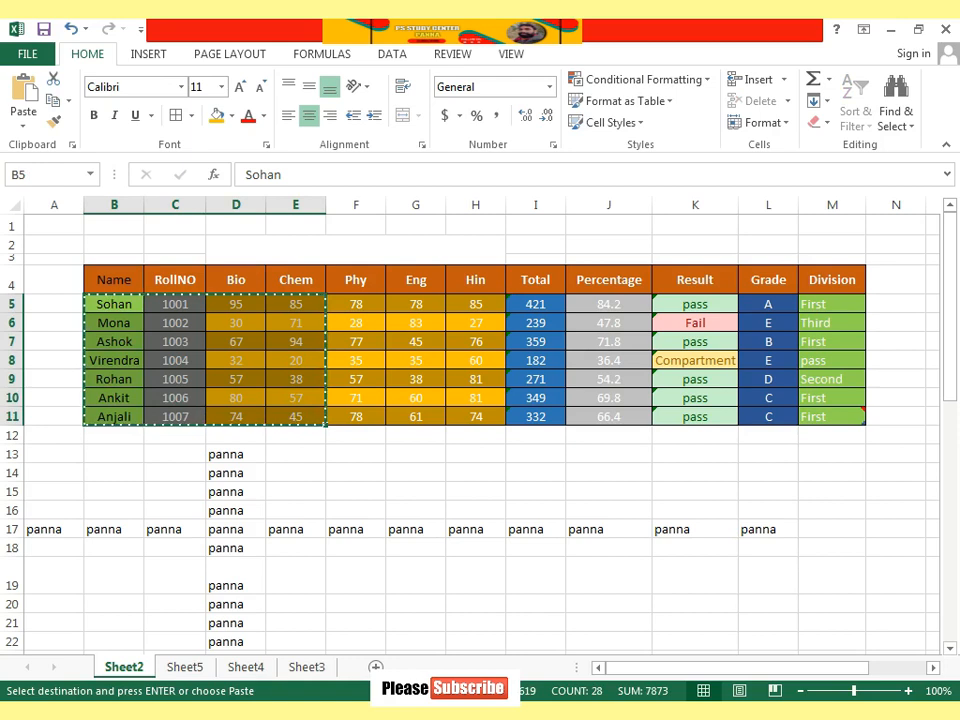
{"action": "left_click", "coordinate": [185, 667]}
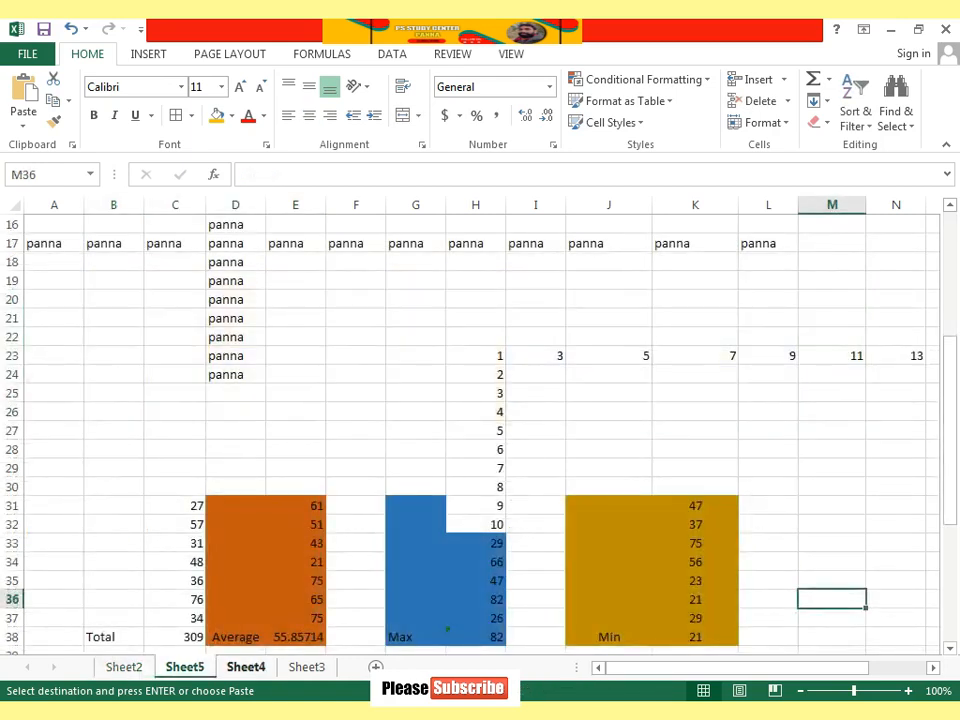
{"action": "left_click", "coordinate": [246, 667]}
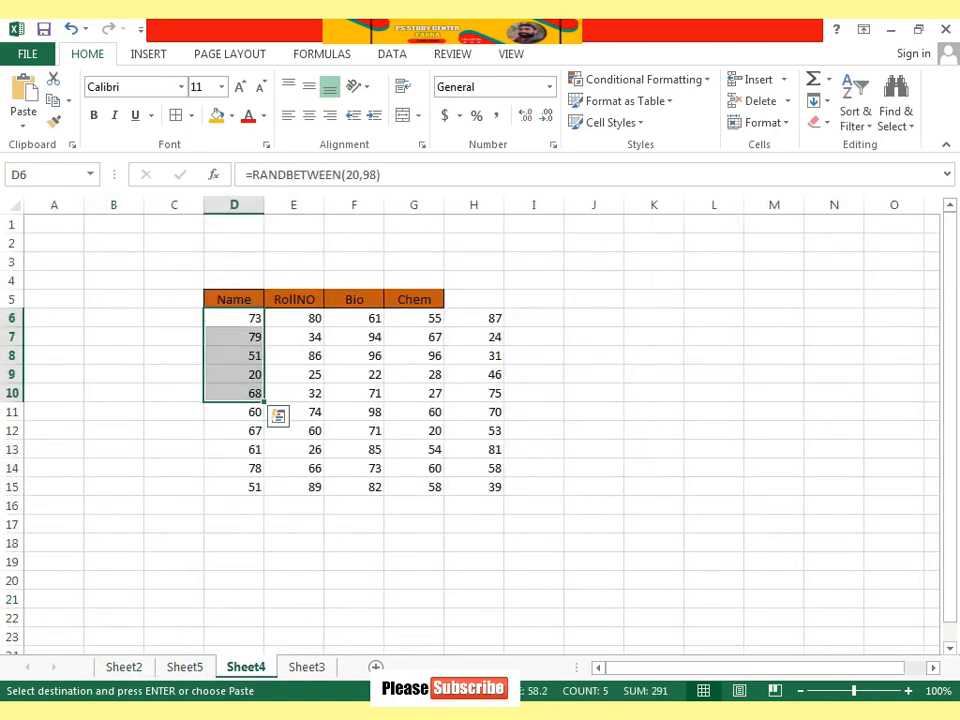
{"action": "left_click_drag", "start_coordinate": [234, 318], "coordinate": [354, 468]}
{"action": "key", "text": "ctrl+v"}
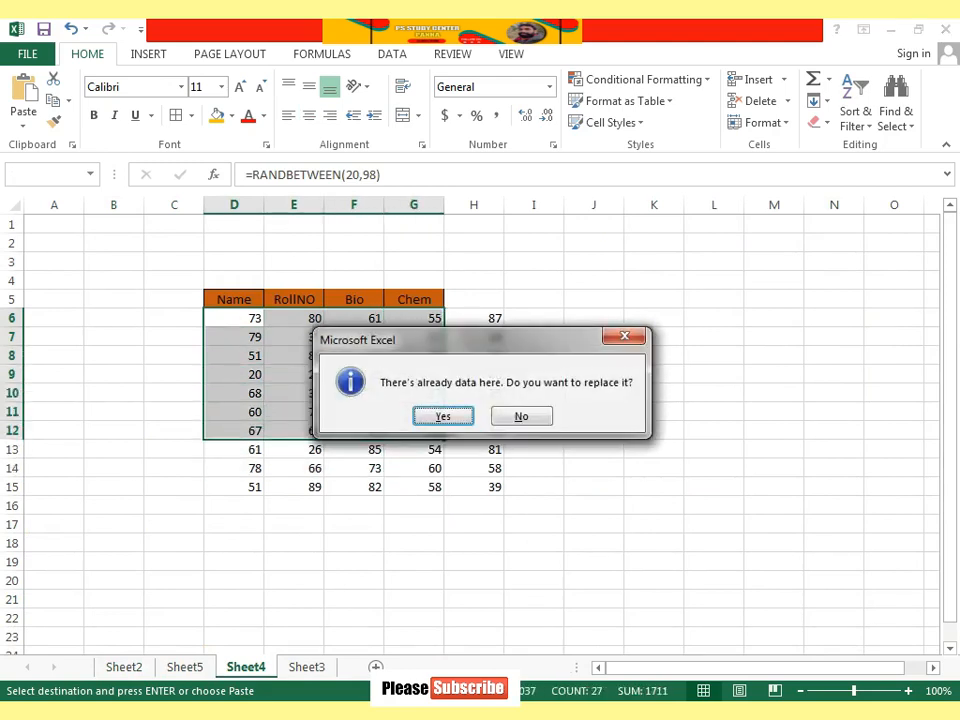
{"action": "left_click", "coordinate": [443, 416]}
{"action": "left_click", "coordinate": [414, 562]}
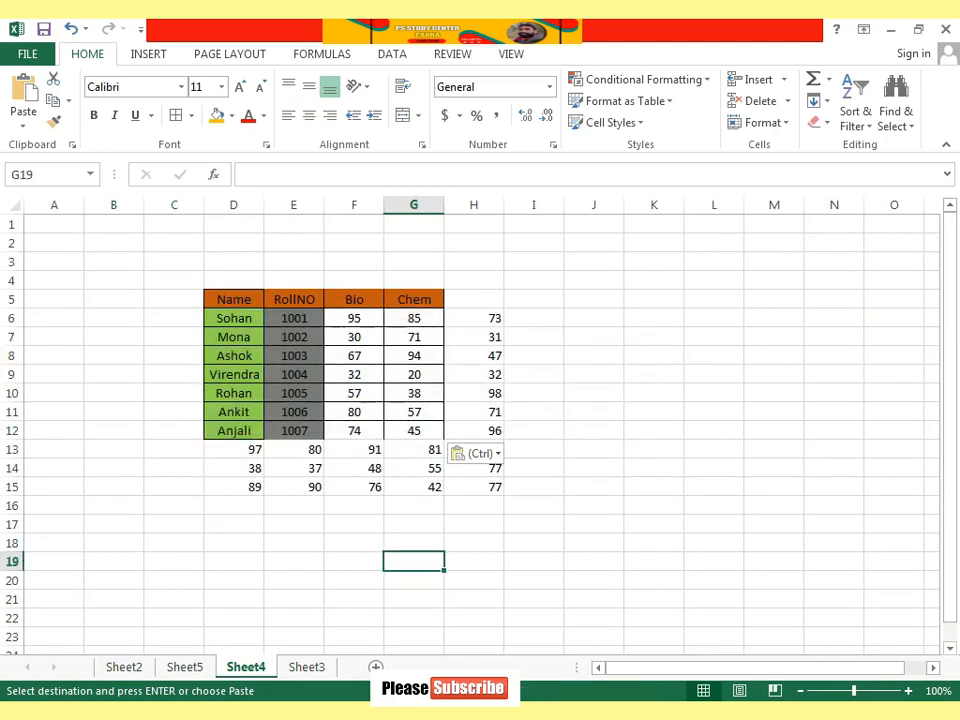
Step: Turn on filtering for the header cells D5:G5 on Sheet4
{"action": "left_click_drag", "start_coordinate": [234, 299], "coordinate": [414, 299]}
{"action": "left_click", "coordinate": [855, 110]}
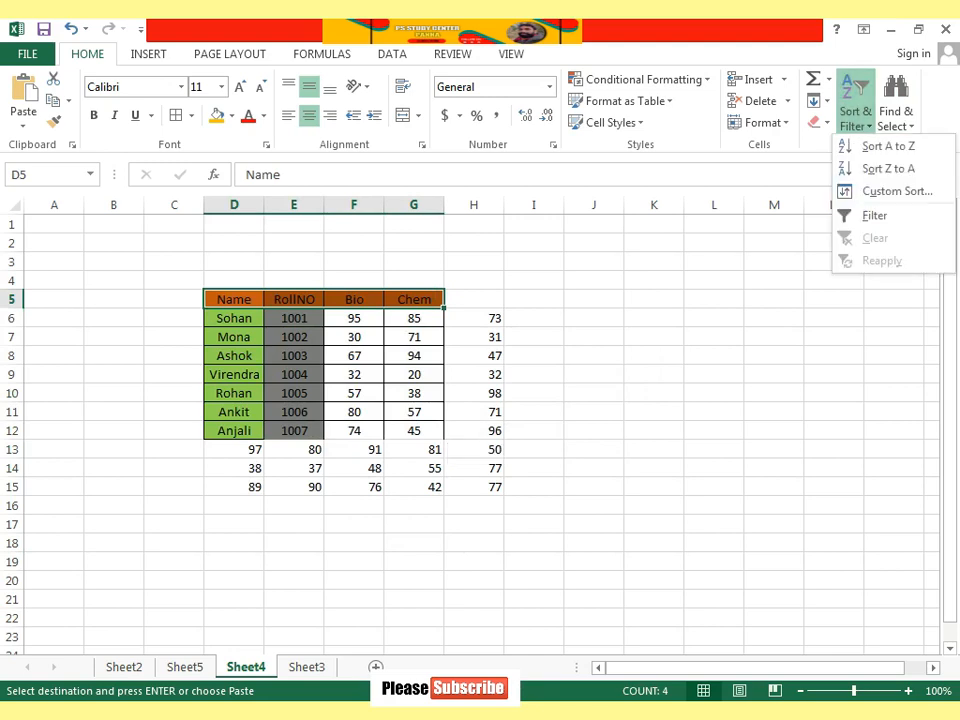
{"action": "left_click", "coordinate": [874, 214]}
{"action": "left_click", "coordinate": [654, 318]}
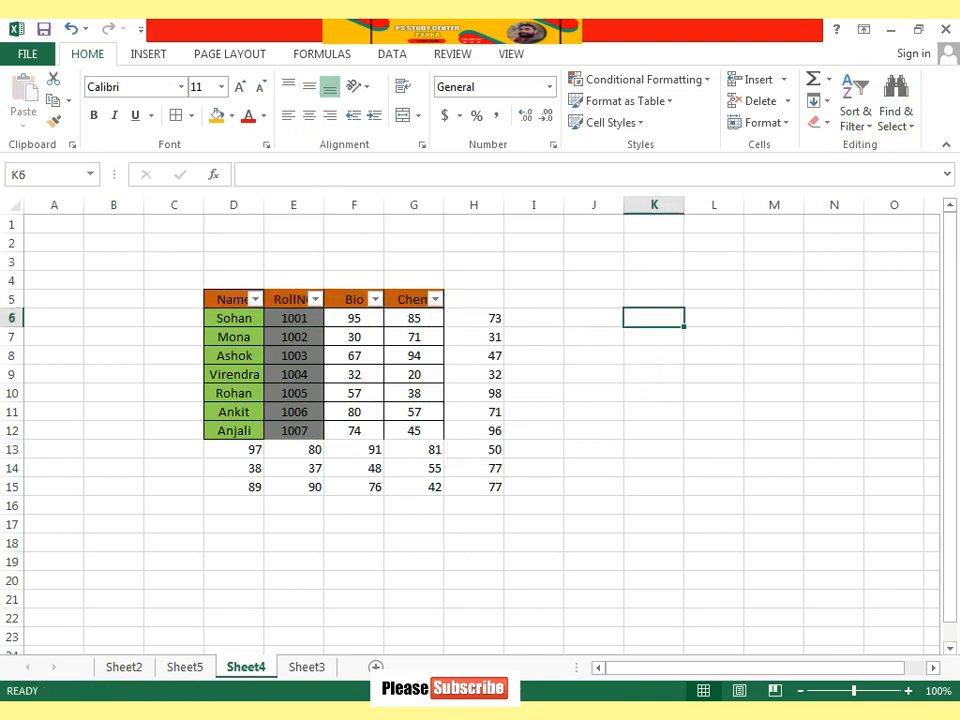
Step: Filter the Name column to show only the student in row 6
{"action": "left_click", "coordinate": [255, 299]}
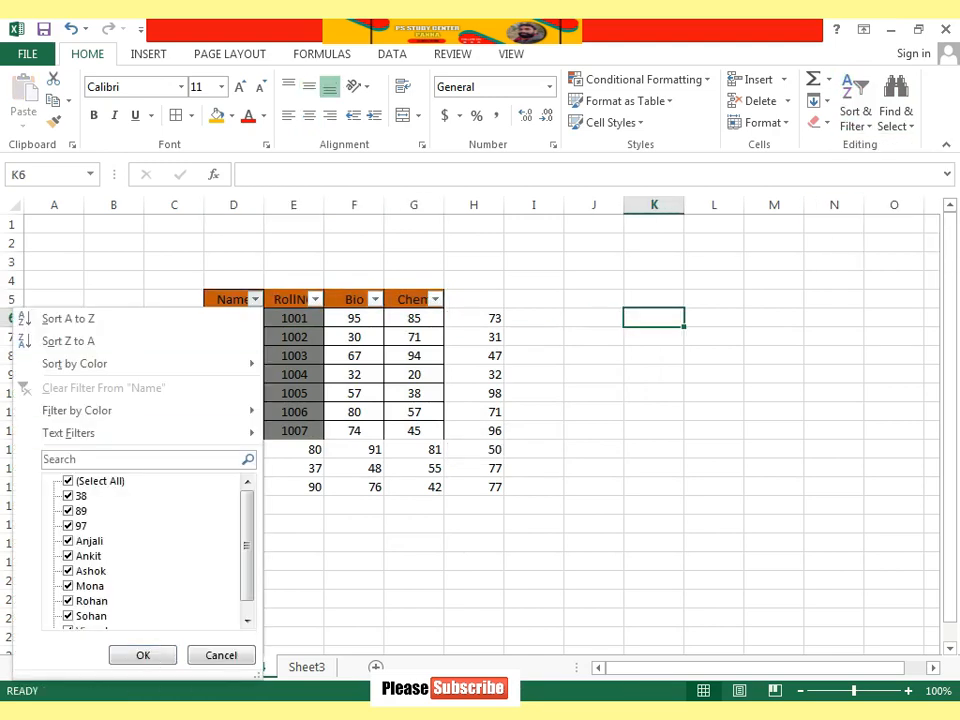
{"action": "scroll", "coordinate": [150, 550], "scroll_direction": "down", "scroll_amount": 1}
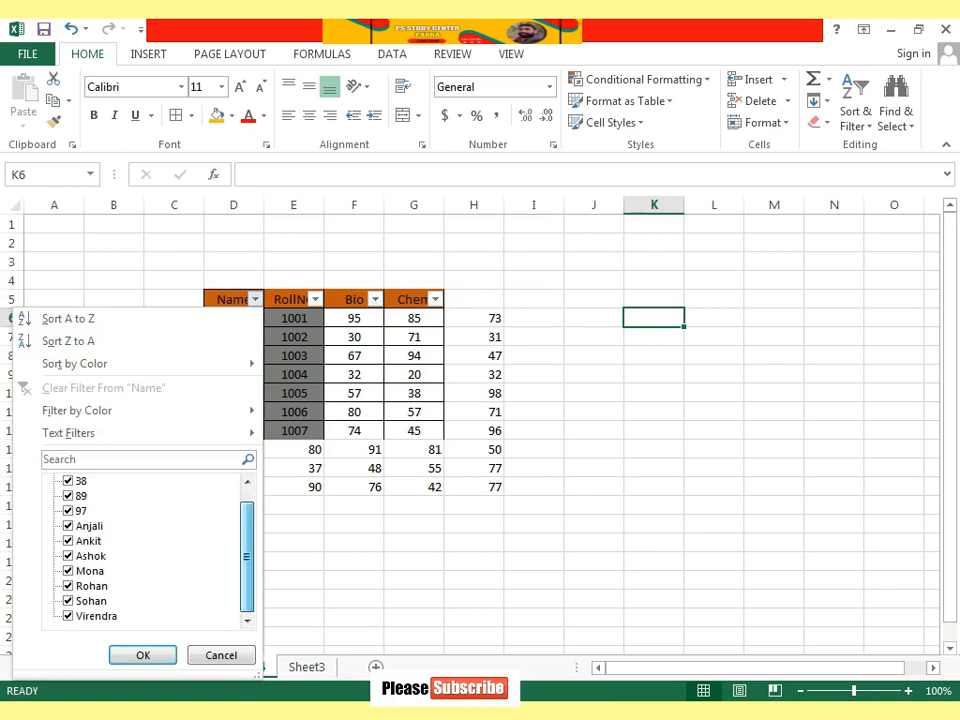
{"action": "left_click", "coordinate": [68, 616]}
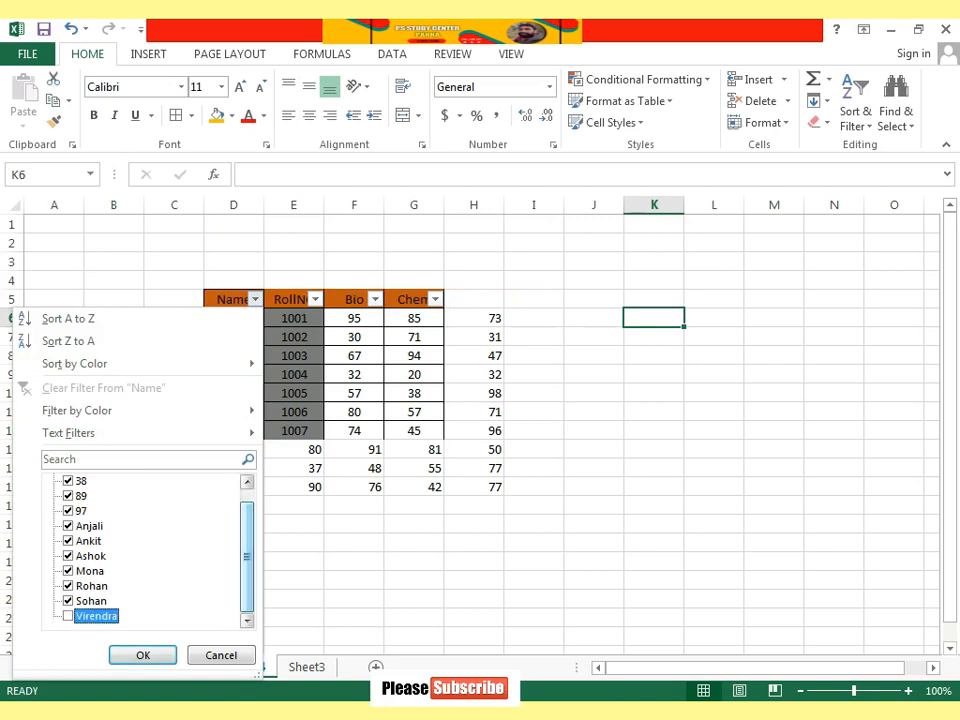
{"action": "left_click", "coordinate": [68, 586]}
{"action": "left_click", "coordinate": [68, 601]}
{"action": "left_click", "coordinate": [68, 571]}
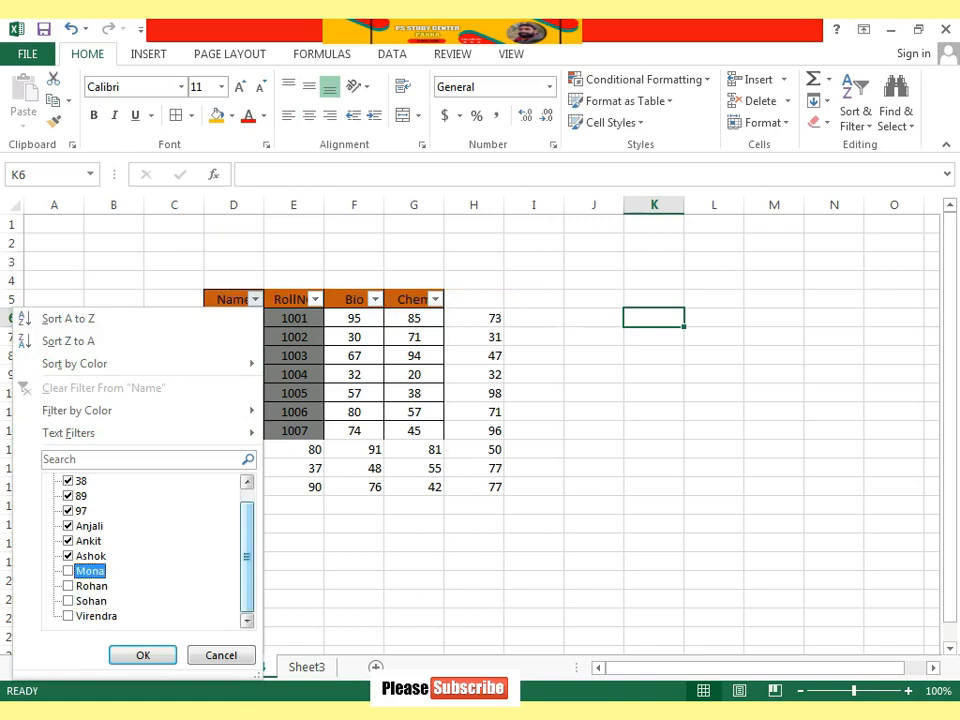
{"action": "left_click", "coordinate": [68, 541]}
{"action": "left_click", "coordinate": [68, 511]}
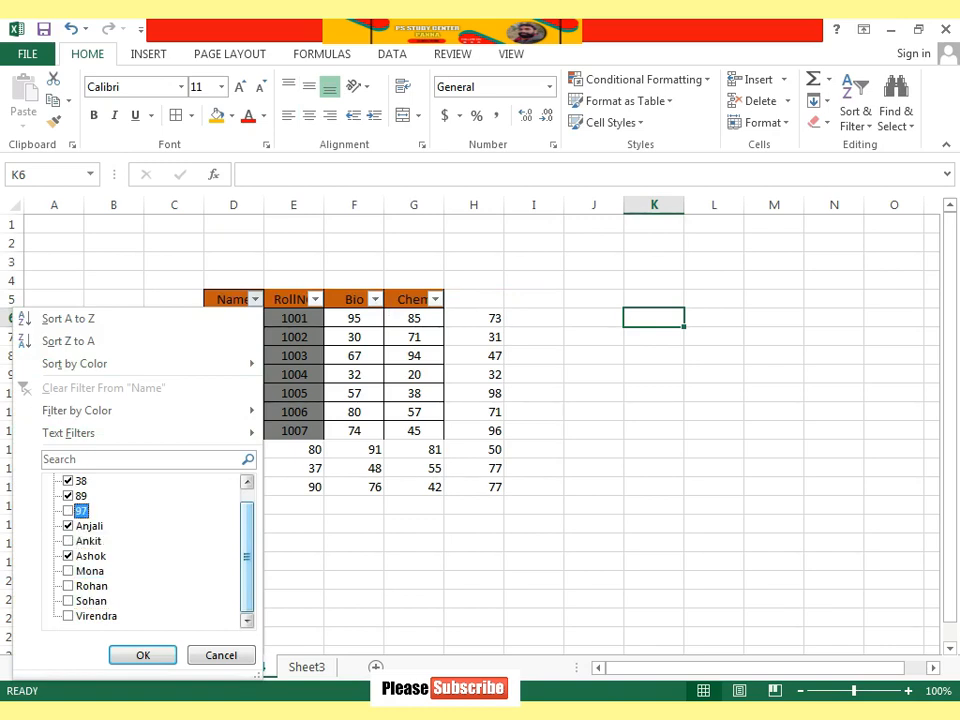
{"action": "left_click", "coordinate": [68, 481]}
{"action": "left_click", "coordinate": [68, 526]}
{"action": "left_click", "coordinate": [68, 556]}
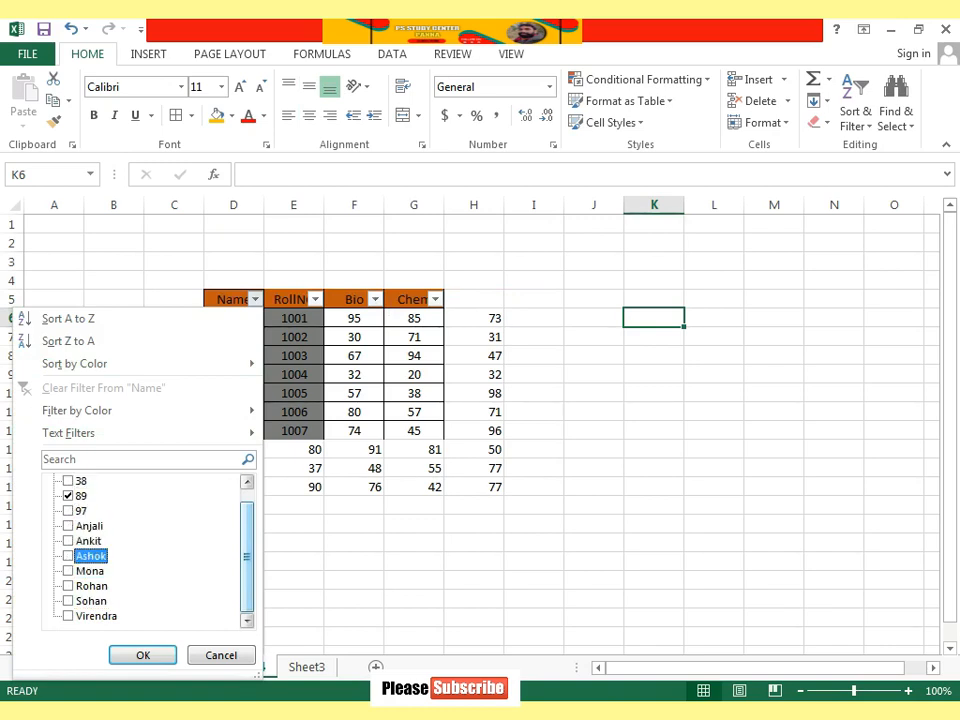
{"action": "left_click", "coordinate": [68, 496]}
{"action": "left_click", "coordinate": [68, 601]}
{"action": "left_click", "coordinate": [143, 655]}
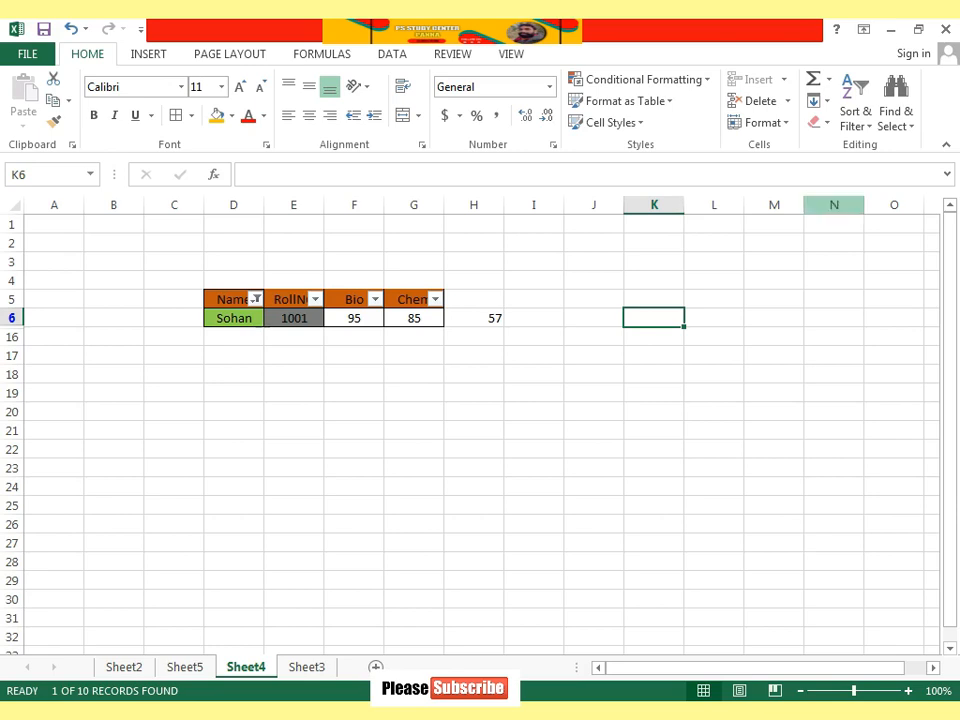
Step: Select all values in the Name column's filter to show every record
{"action": "left_click", "coordinate": [256, 299]}
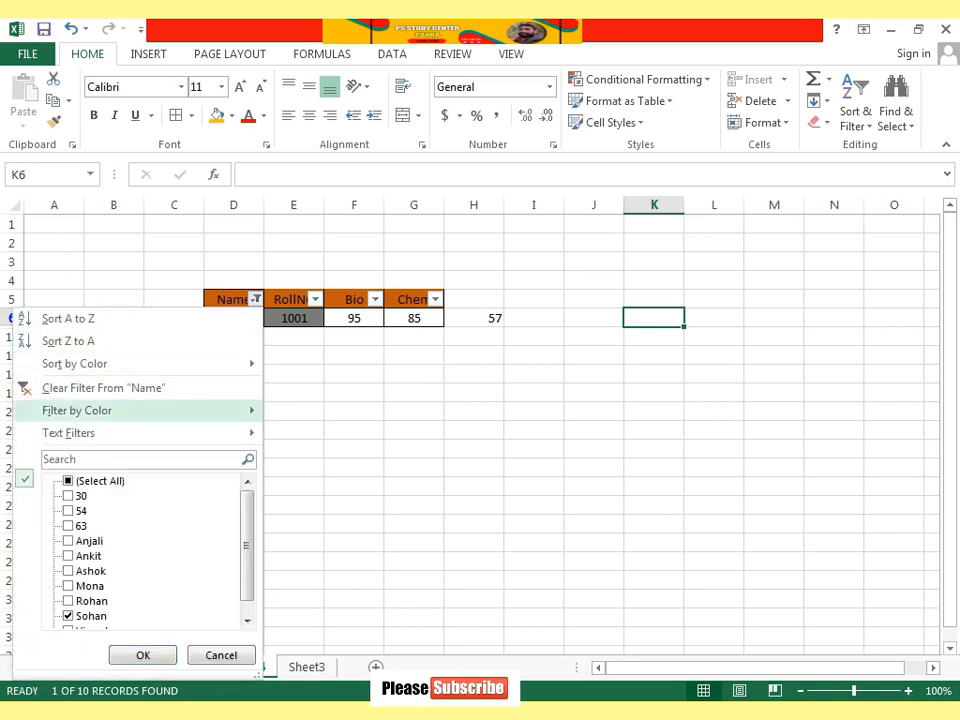
{"action": "left_click", "coordinate": [68, 481]}
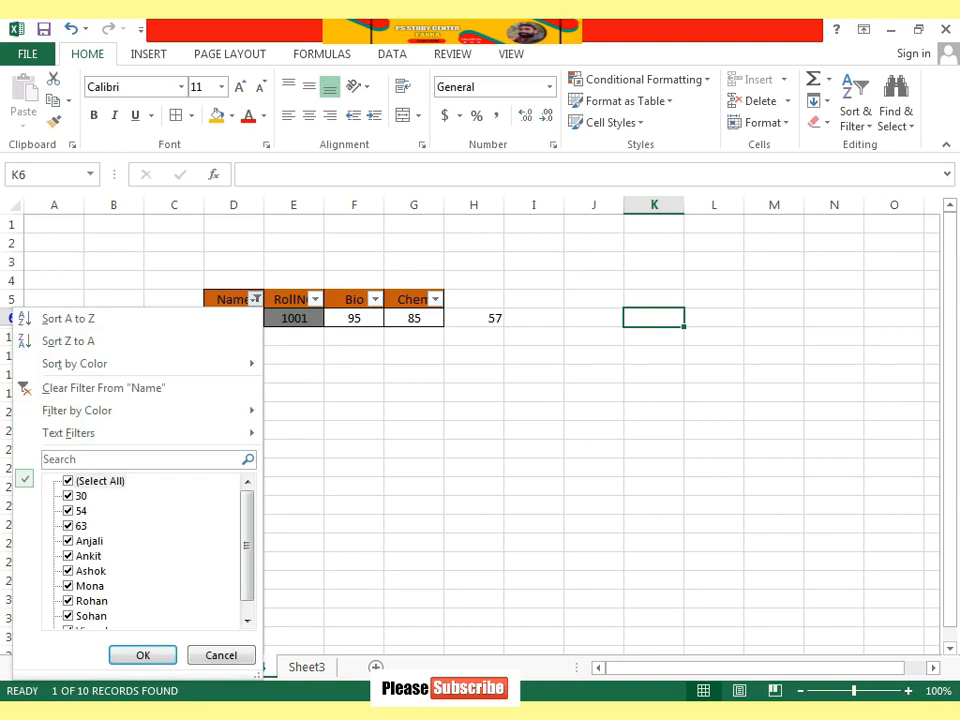
{"action": "left_click", "coordinate": [143, 655]}
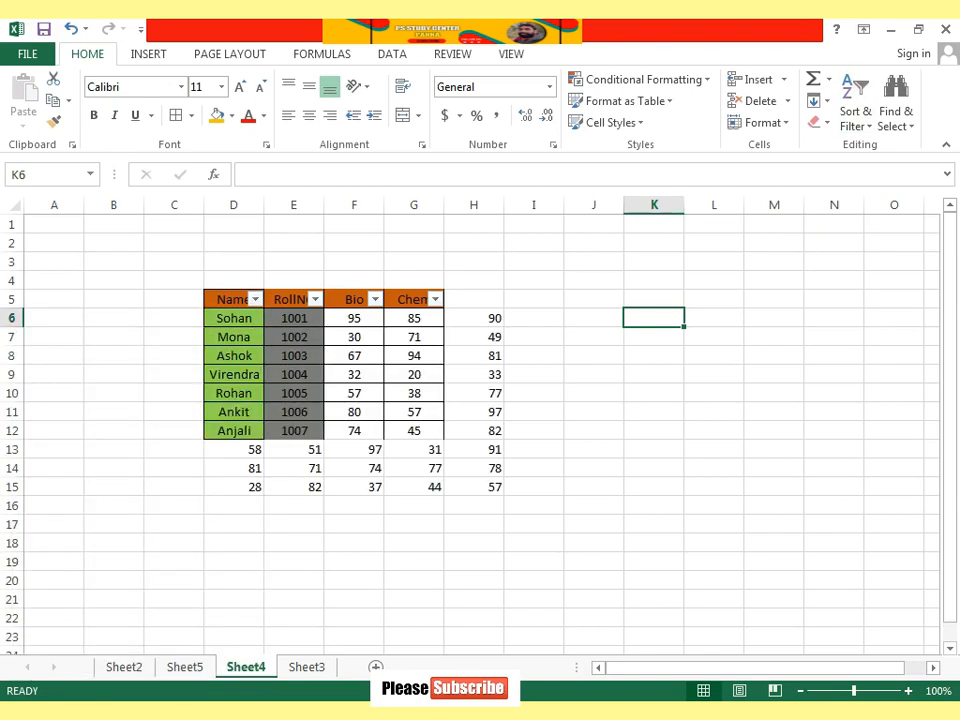
Step: Turn off filtering on the header cells D5:G5 of the marks table
{"action": "left_click", "coordinate": [533, 430]}
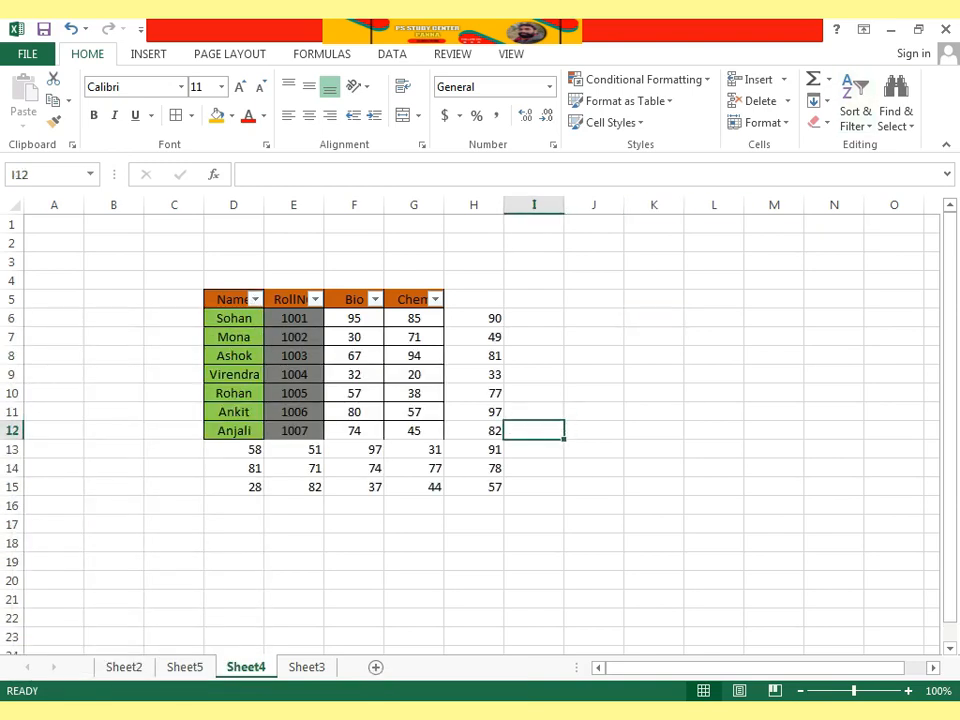
{"action": "left_click", "coordinate": [855, 118]}
{"action": "left_click", "coordinate": [855, 214]}
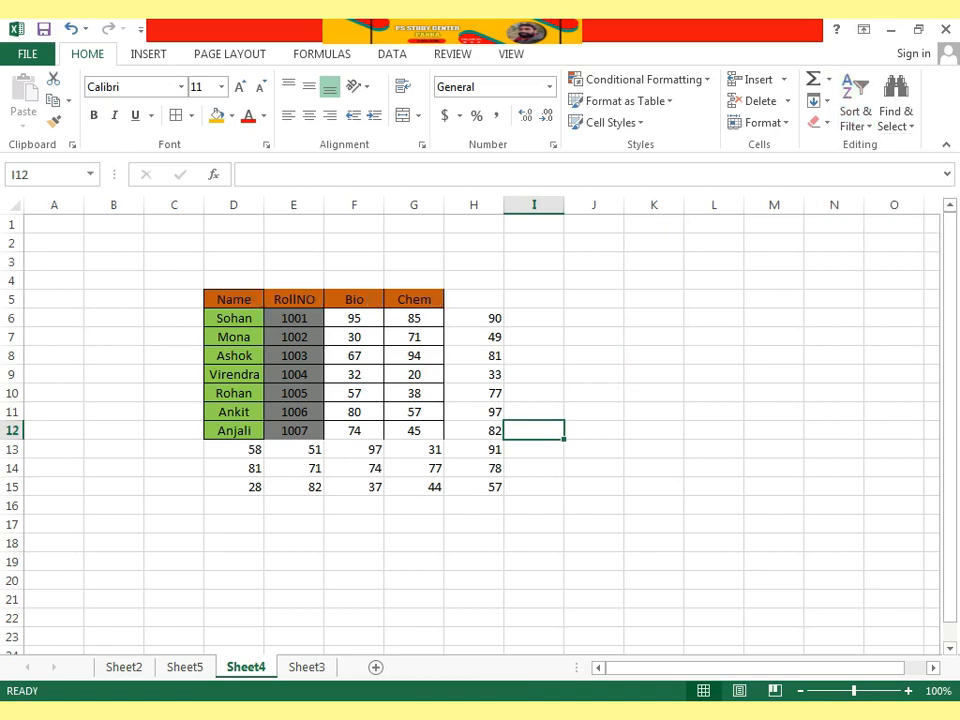
{"action": "left_click_drag", "start_coordinate": [654, 355], "coordinate": [594, 374]}
Step: Apply a custom sort to the student records D6:G12 by the Name column, on values, in A to Z order
{"action": "left_click", "coordinate": [233, 299]}
{"action": "left_click_drag", "start_coordinate": [234, 318], "coordinate": [414, 430]}
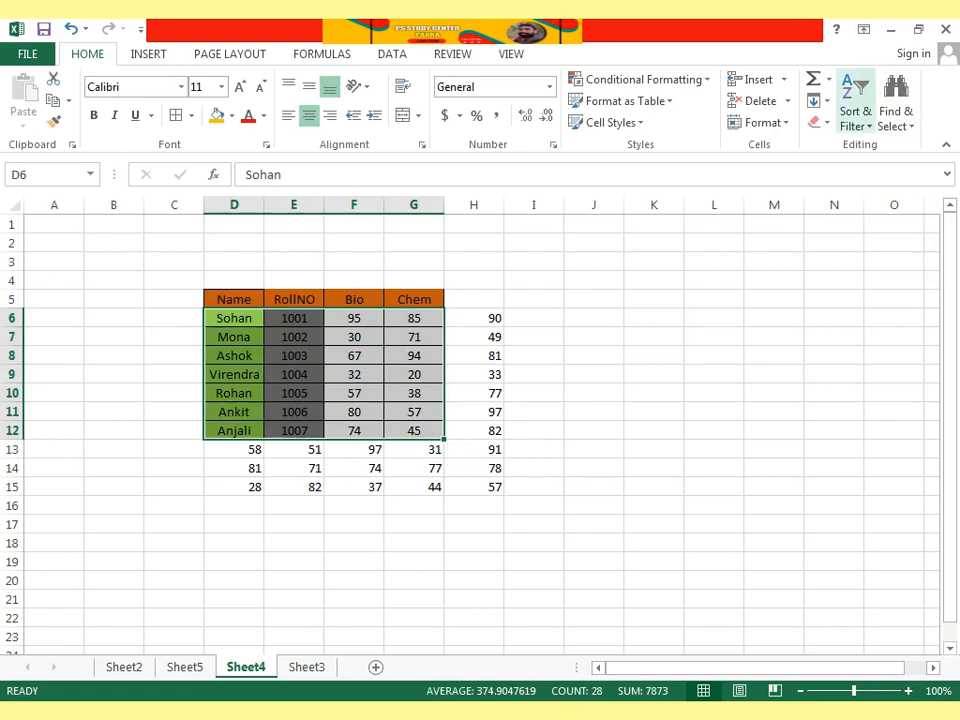
{"action": "left_click", "coordinate": [855, 112]}
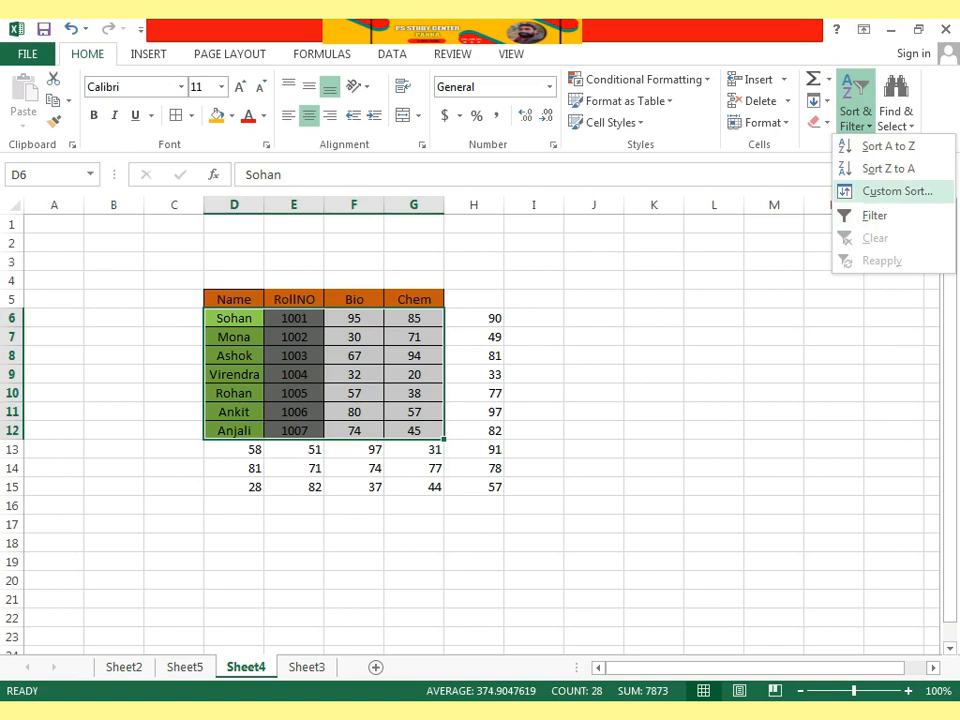
{"action": "left_click", "coordinate": [897, 191]}
{"action": "left_click_drag", "start_coordinate": [318, 49], "coordinate": [686, 88]}
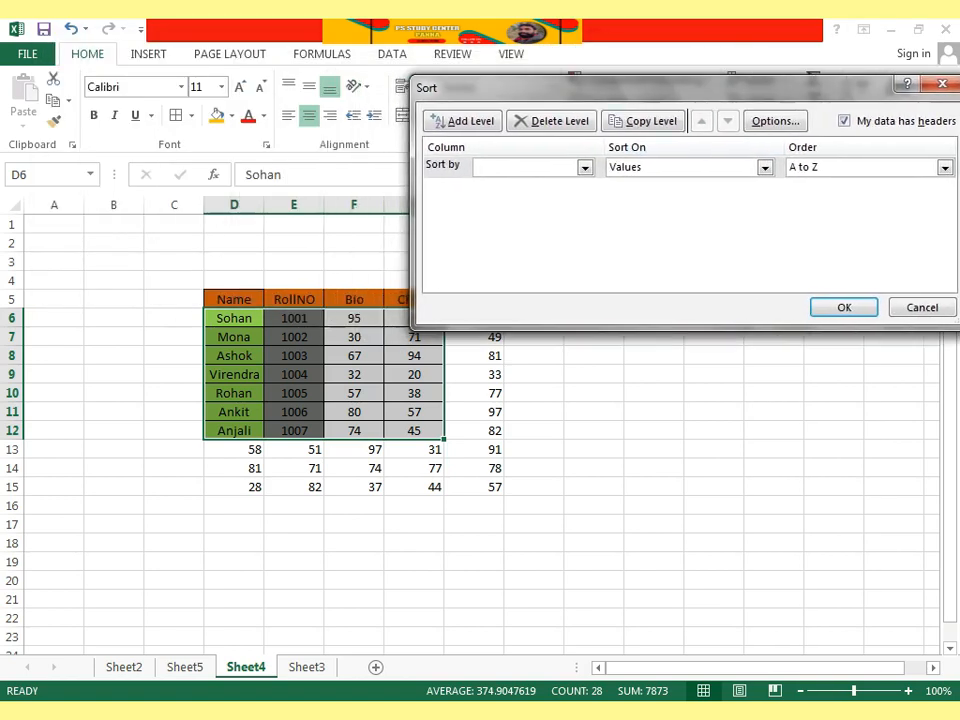
{"action": "left_click", "coordinate": [584, 167]}
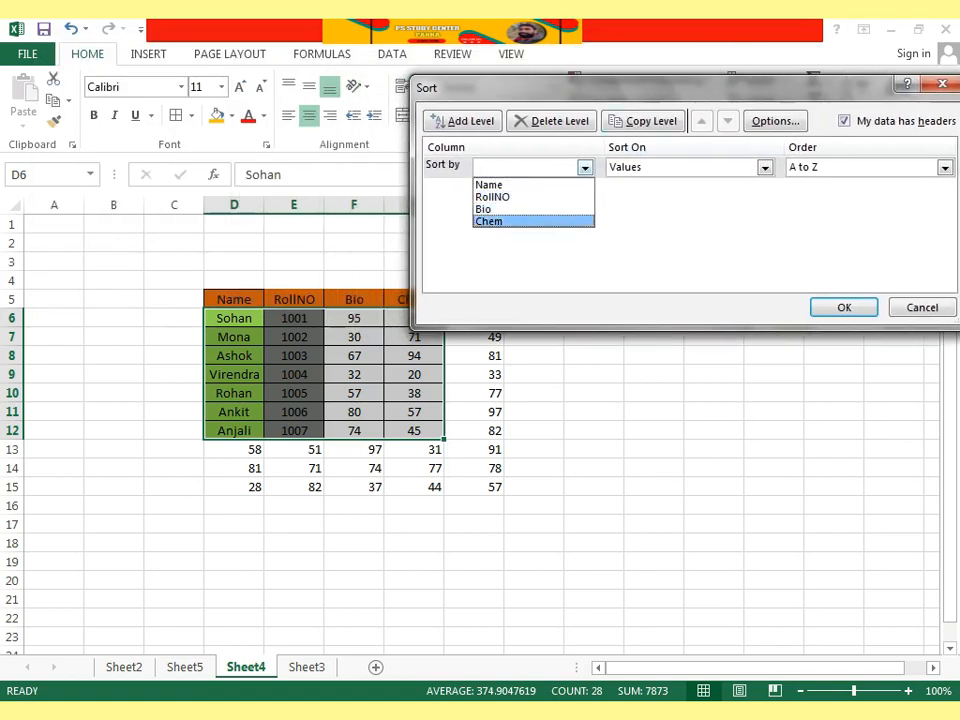
{"action": "left_click", "coordinate": [512, 185]}
{"action": "left_click_drag", "start_coordinate": [640, 87], "coordinate": [522, 78]}
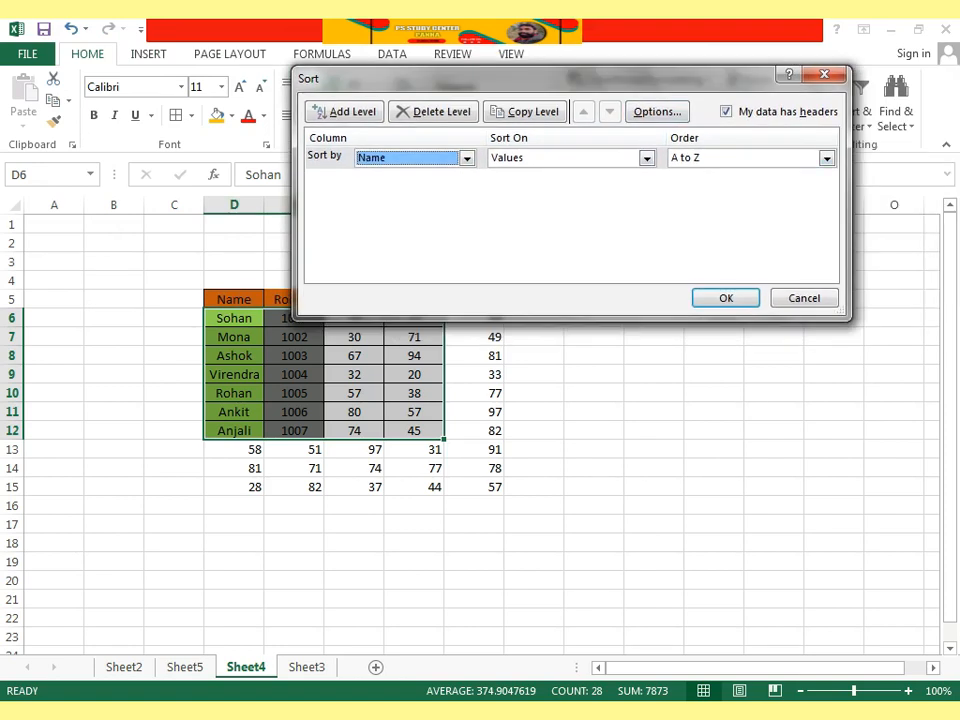
{"action": "left_click", "coordinate": [726, 298]}
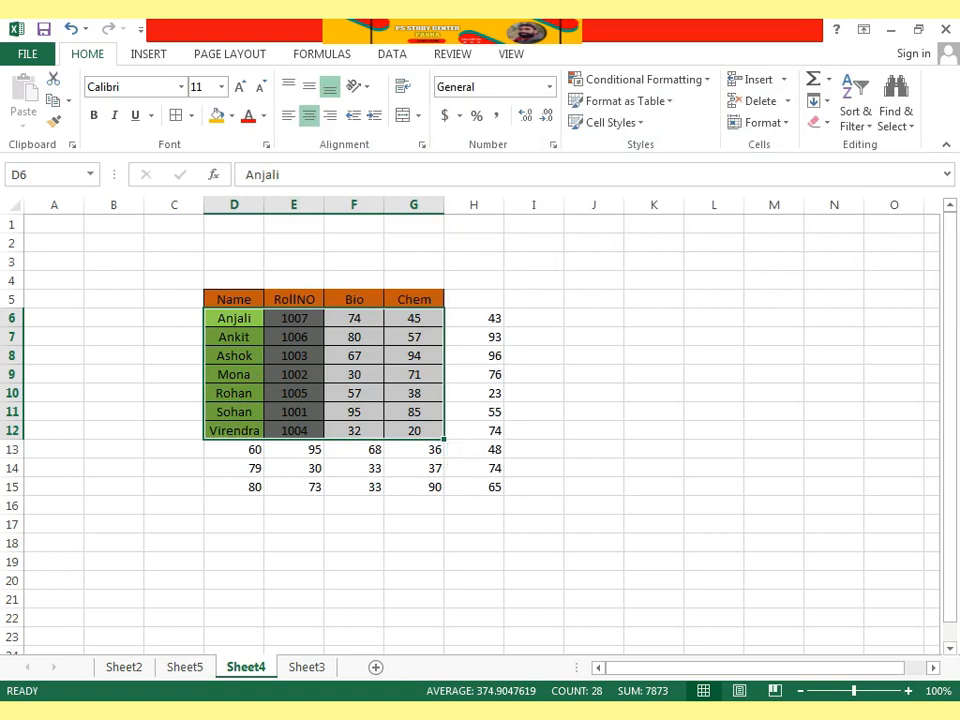
{"action": "left_click", "coordinate": [773, 355]}
Step: Display the available Find & Select commands
{"action": "left_click", "coordinate": [855, 118]}
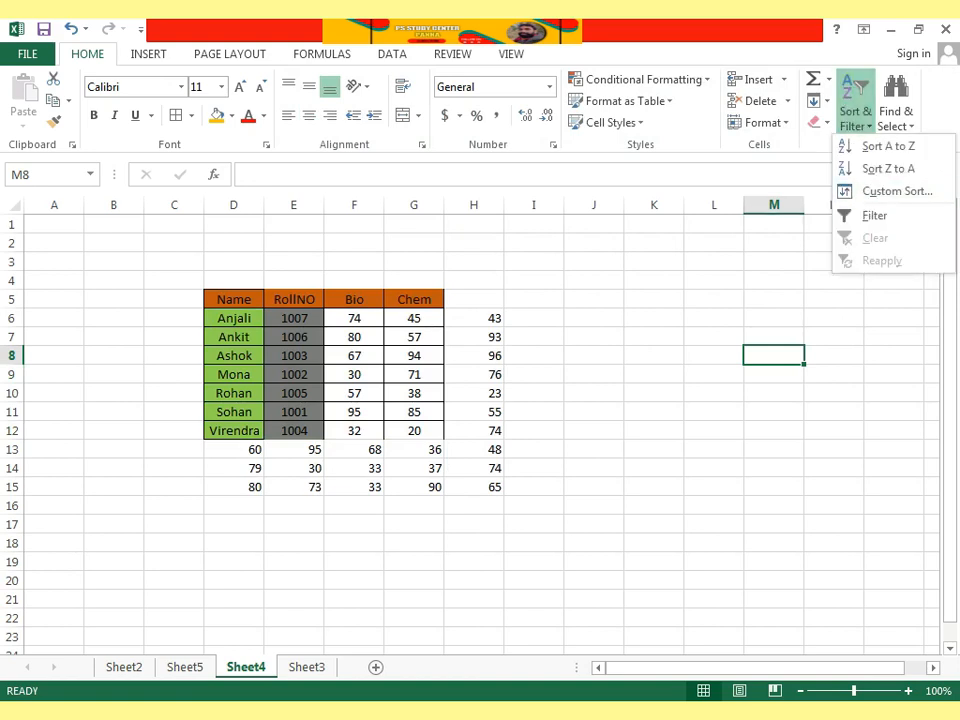
{"action": "key", "text": "Escape"}
{"action": "left_click", "coordinate": [896, 110]}
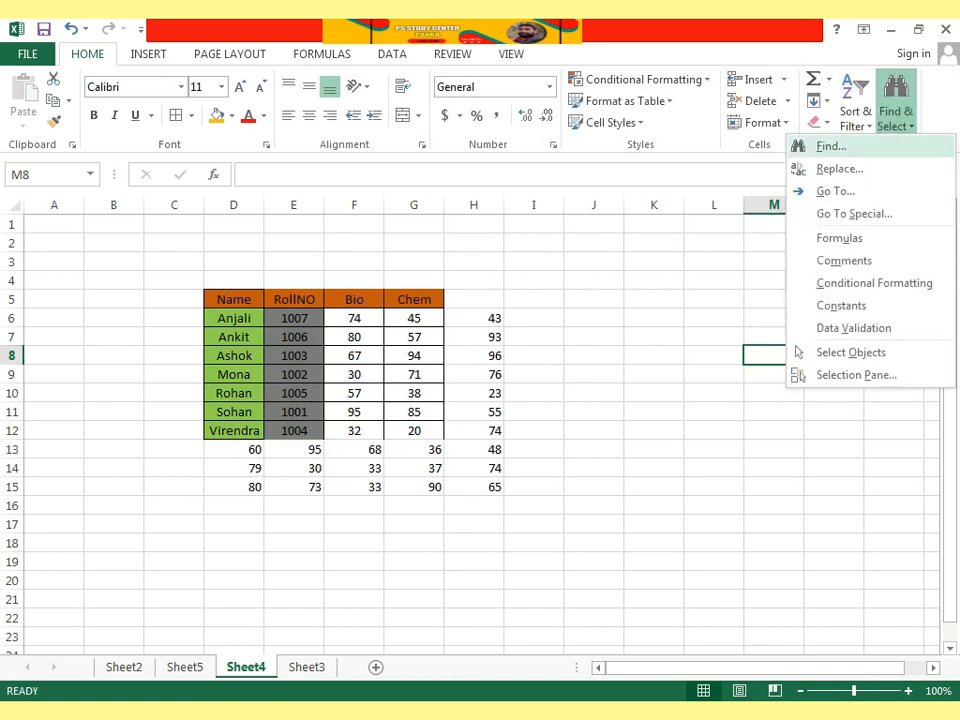